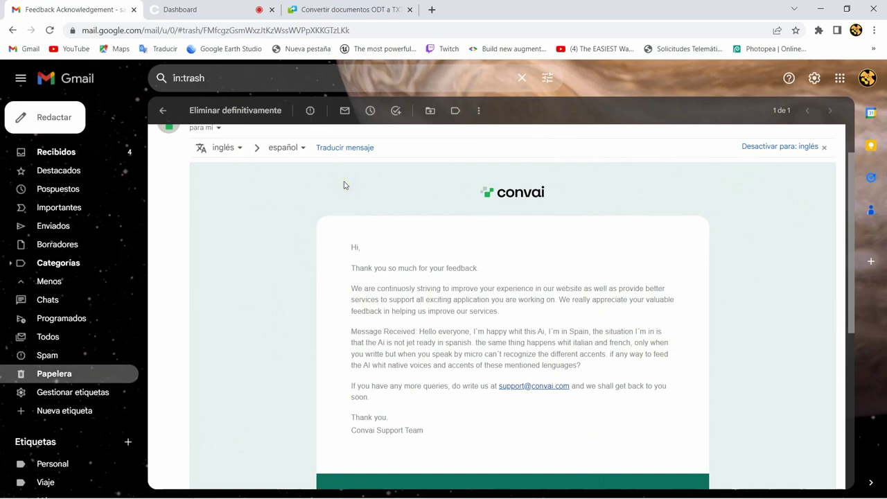
# Return to the Convai dashboard tab and start creating a new character
pyautogui.click(233, 9)
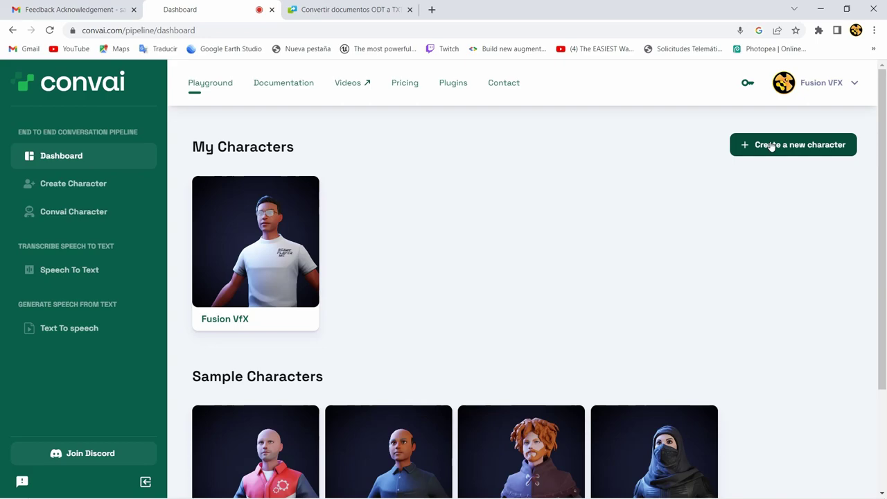
pyautogui.click(770, 146)
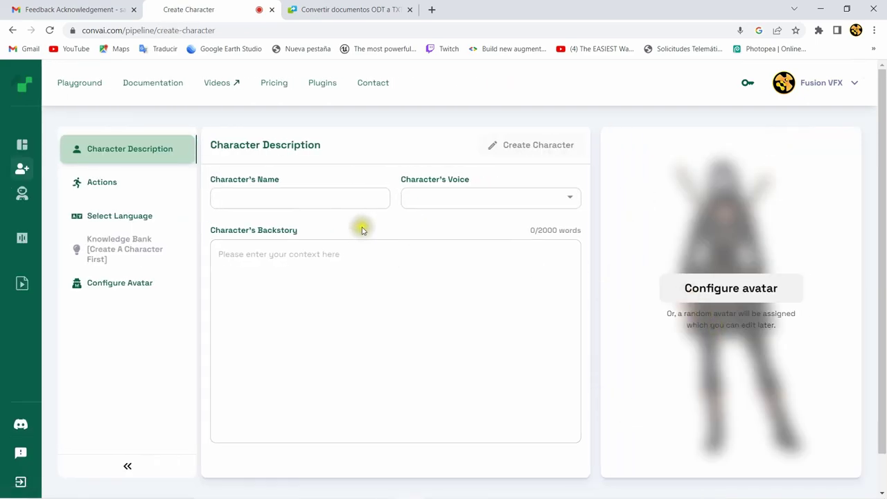
# Name the character Maria and give her the High quality US Feminine Voice
pyautogui.click(262, 197)
pyautogui.write('Maria')
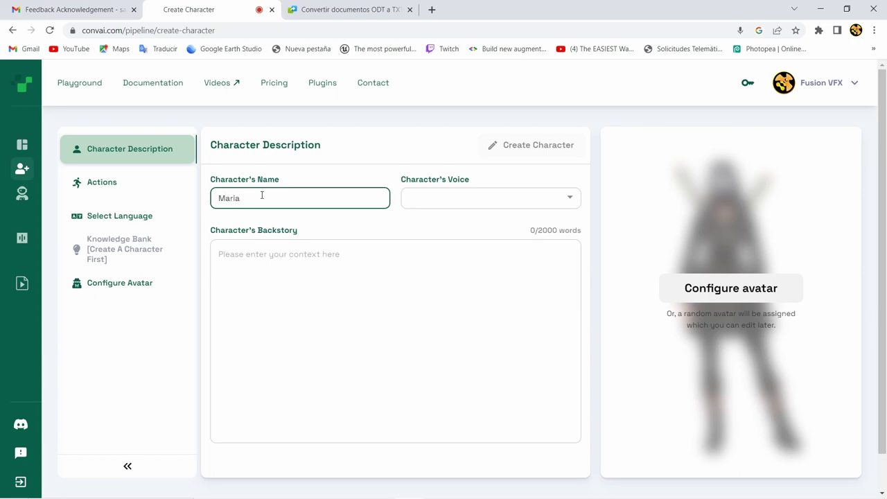
pyautogui.click(570, 202)
pyautogui.scroll(-3, 479, 234)
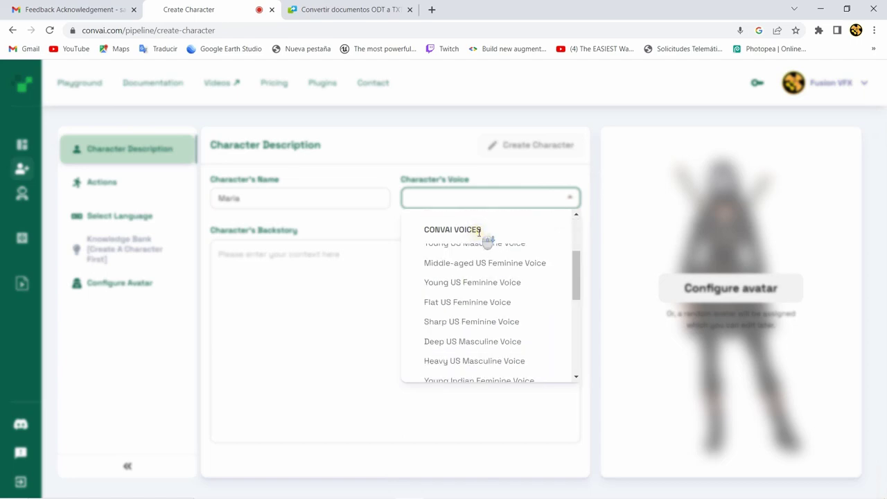
pyautogui.scroll(-2, 493, 314)
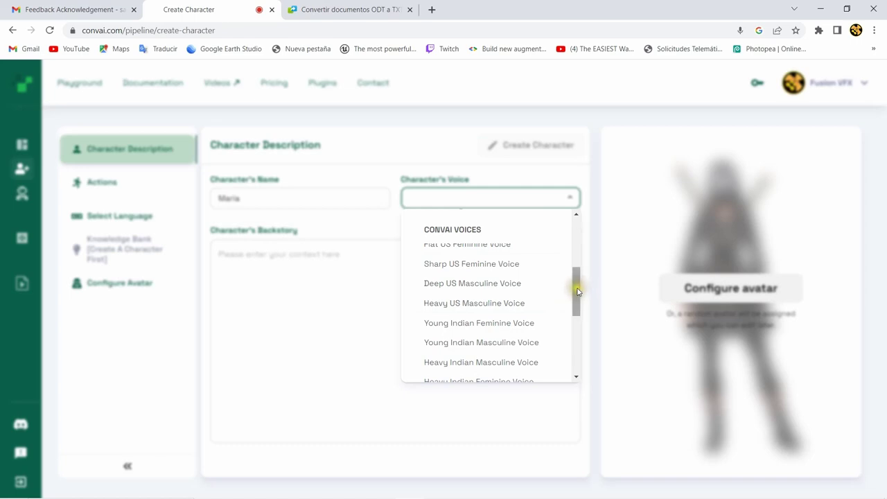
pyautogui.moveTo(577, 291); pyautogui.dragTo(576, 365)
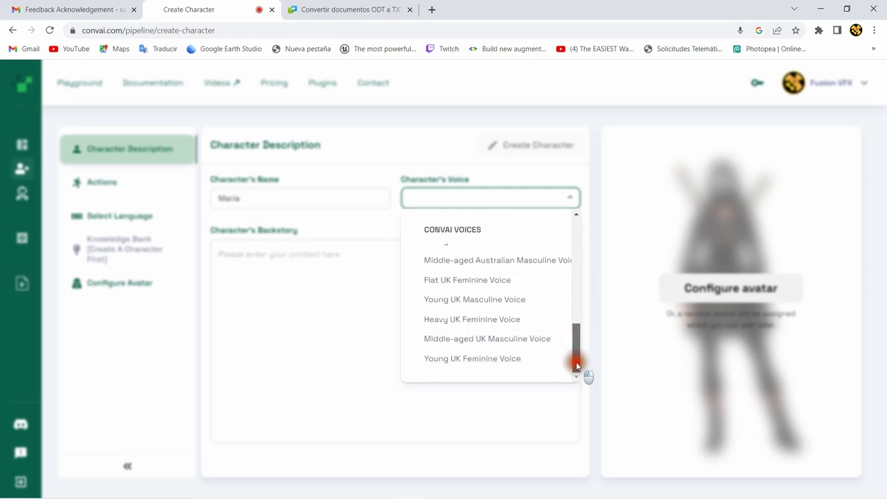
pyautogui.moveTo(575, 365); pyautogui.dragTo(570, 230)
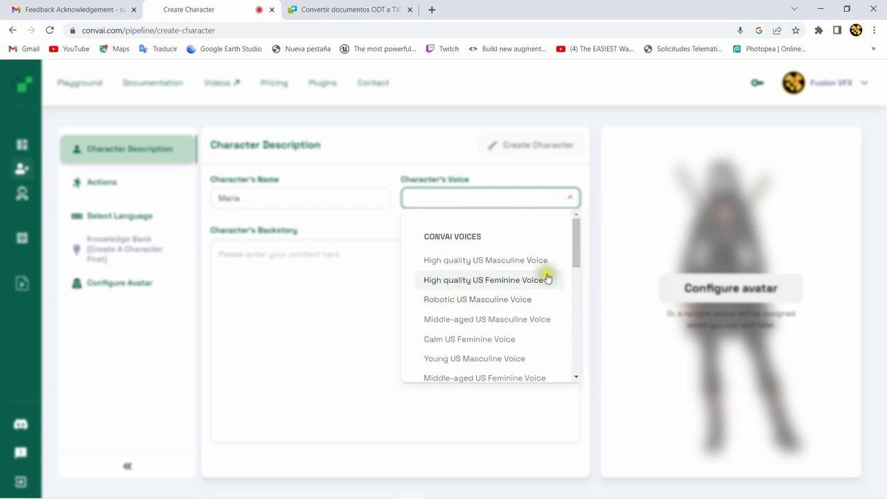
pyautogui.click(504, 282)
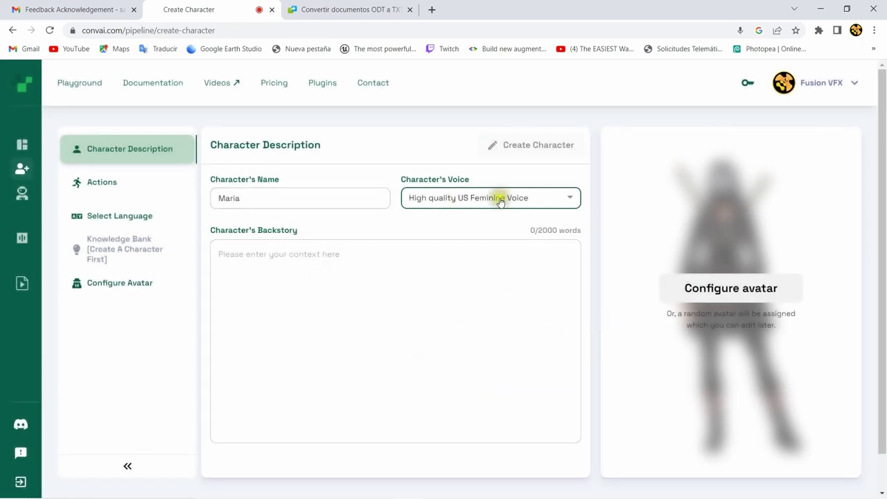
pyautogui.click(248, 253)
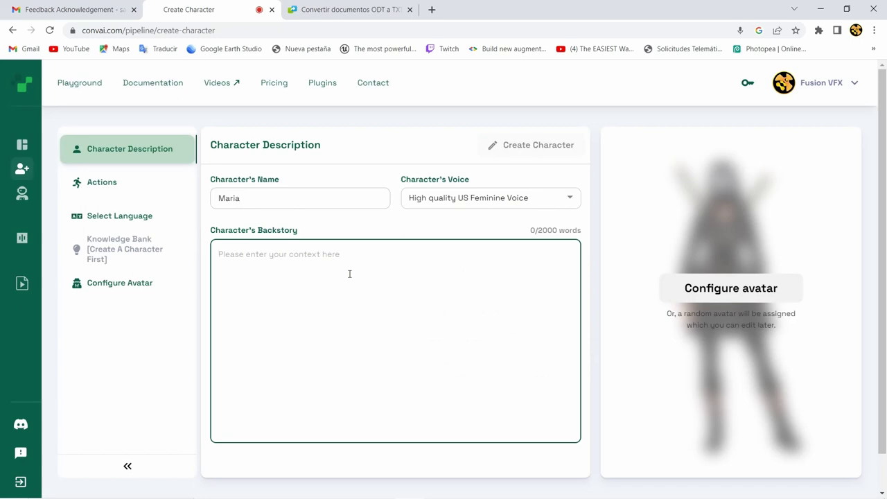
# Write Maria's Spanish backstory as a Madrid tour guide knowing its history and tourist sights
pyautogui.write('gui')
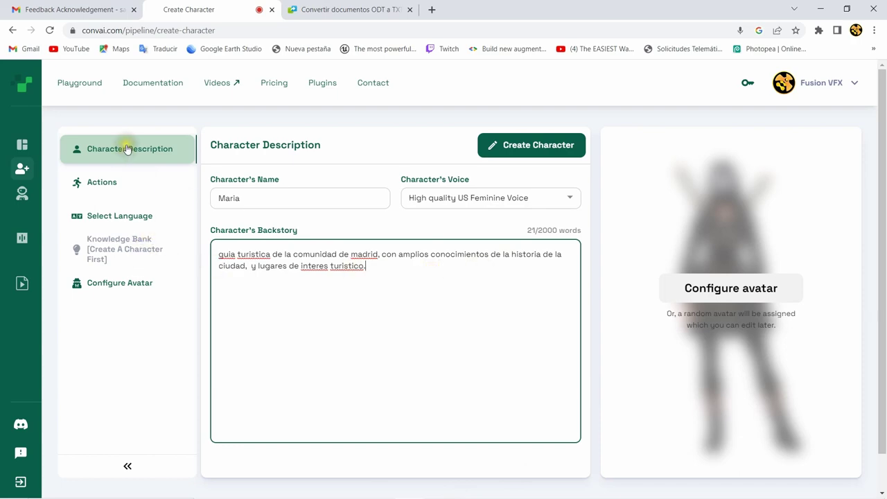
# Set Maria's language to Spanish and her voice to Young Spanish Female Voice
pyautogui.click(116, 218)
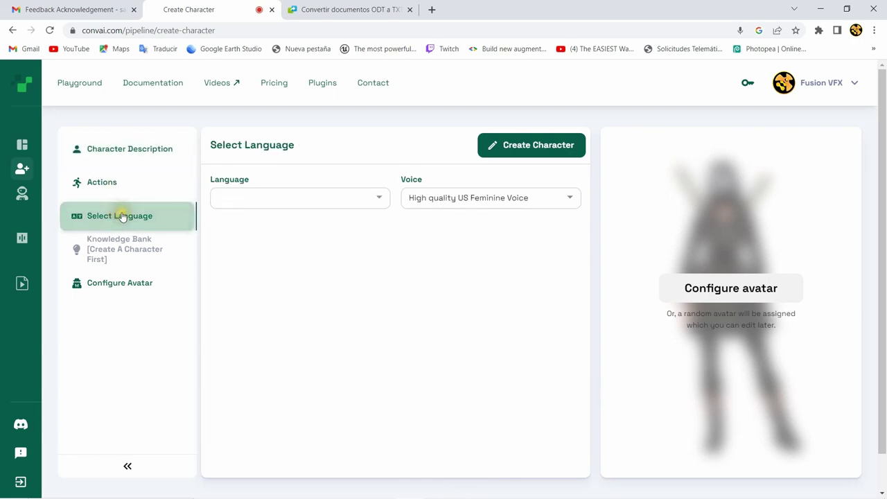
pyautogui.click(382, 198)
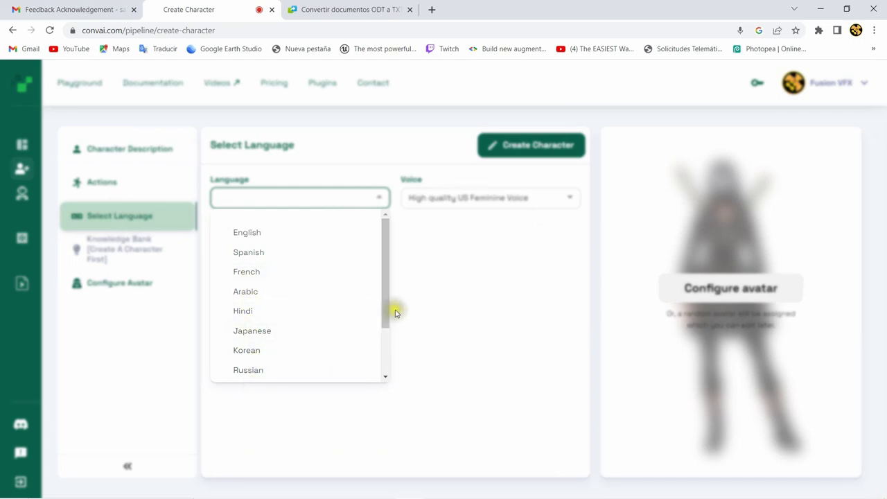
pyautogui.moveTo(381, 323); pyautogui.dragTo(385, 354)
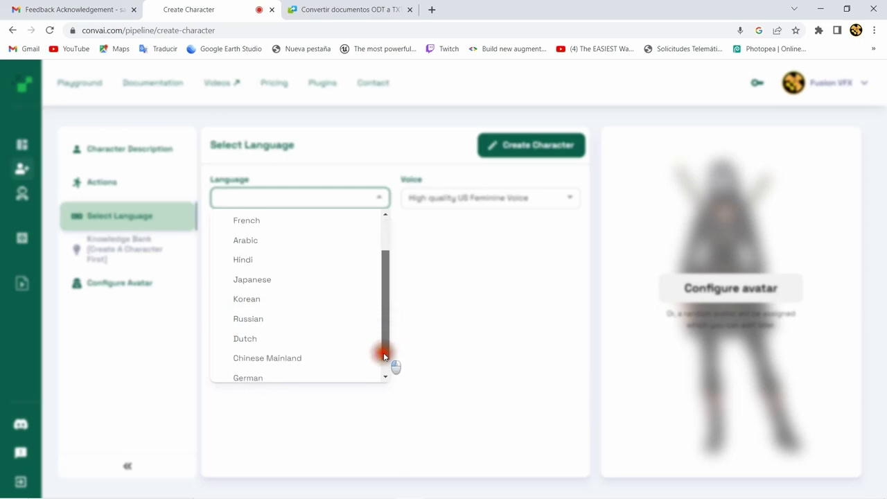
pyautogui.moveTo(385, 354); pyautogui.dragTo(385, 367)
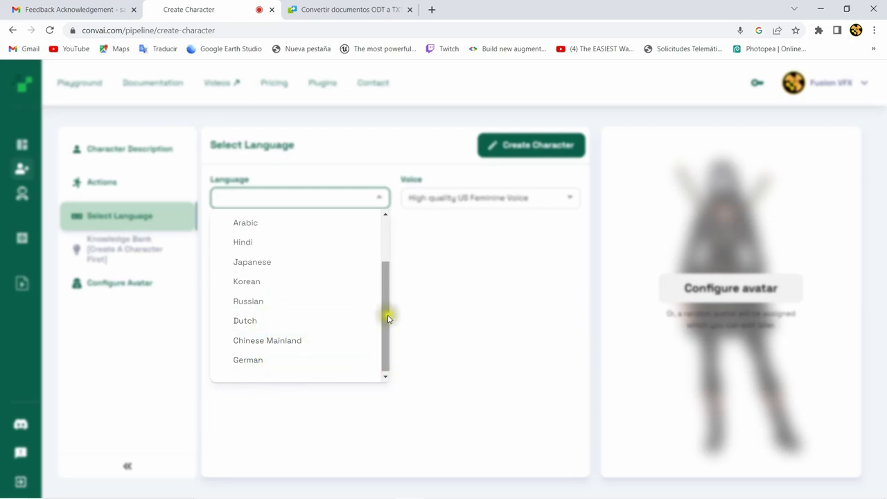
pyautogui.moveTo(385, 318); pyautogui.dragTo(388, 196)
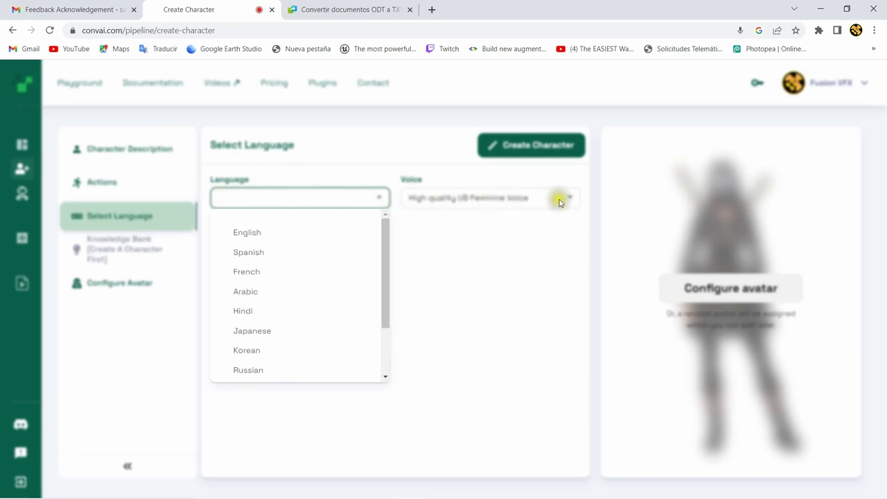
pyautogui.click(251, 253)
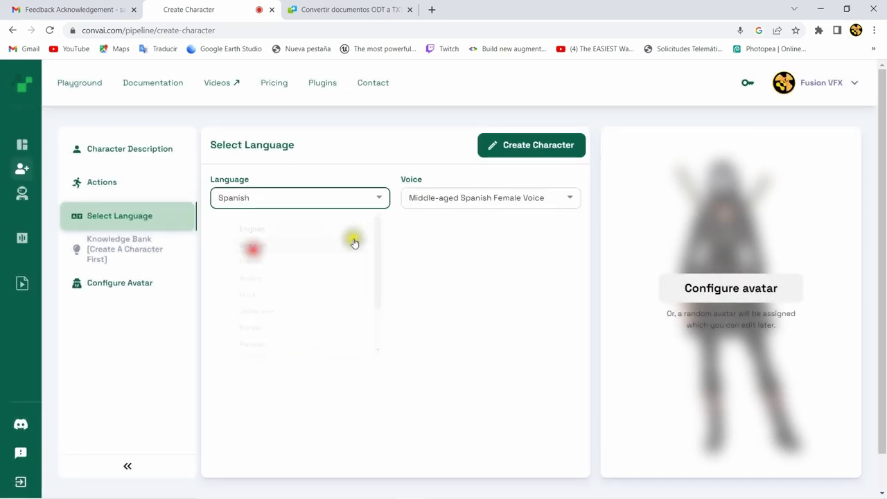
pyautogui.click(569, 200)
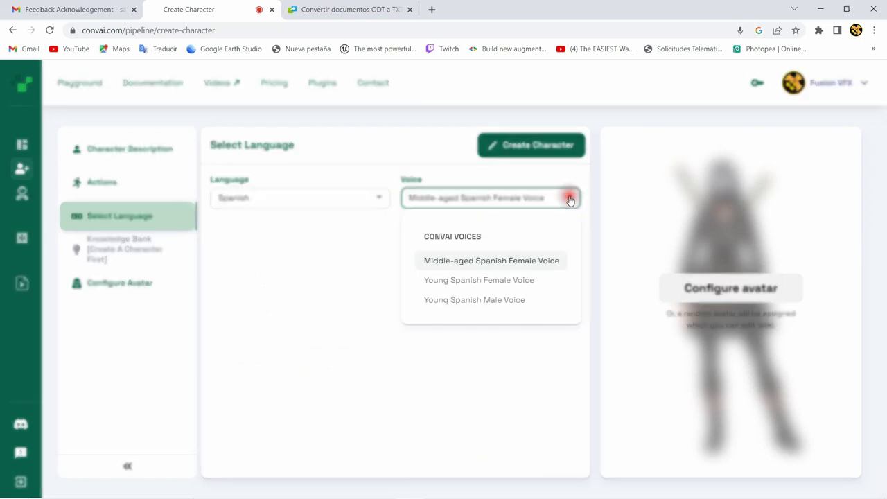
pyautogui.click(456, 279)
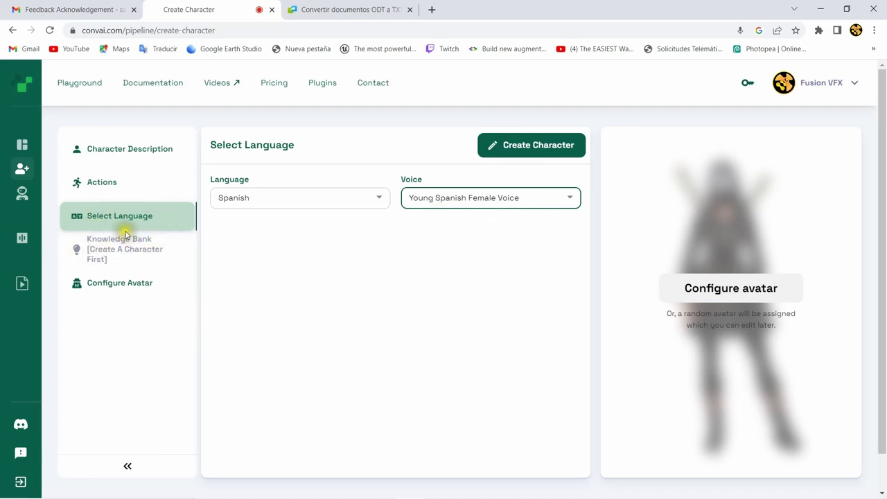
pyautogui.click(108, 256)
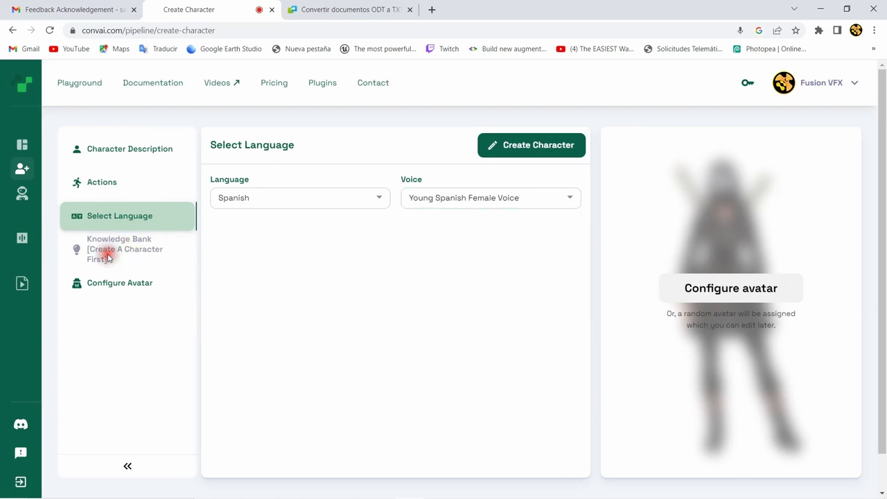
pyautogui.click(109, 250)
# Create Maria, then choose a female avatar, skip the photo and pick the last preset face
pyautogui.click(529, 146)
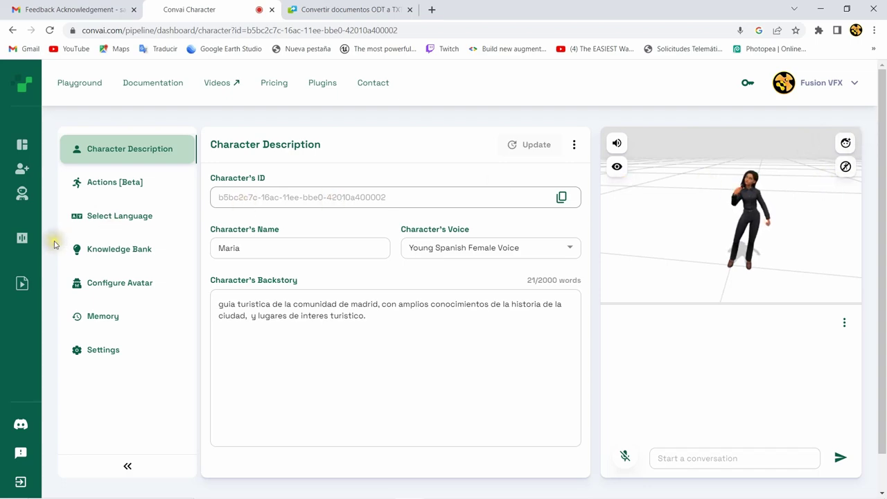
pyautogui.click(106, 288)
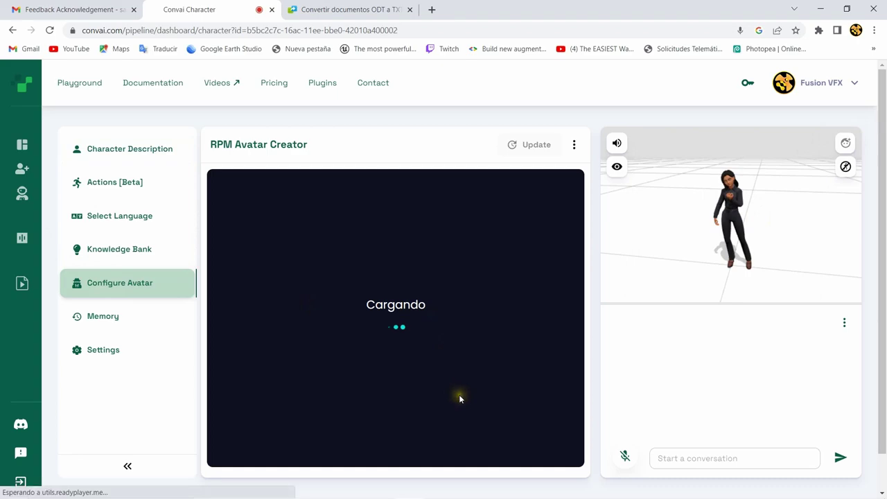
pyautogui.click(365, 322)
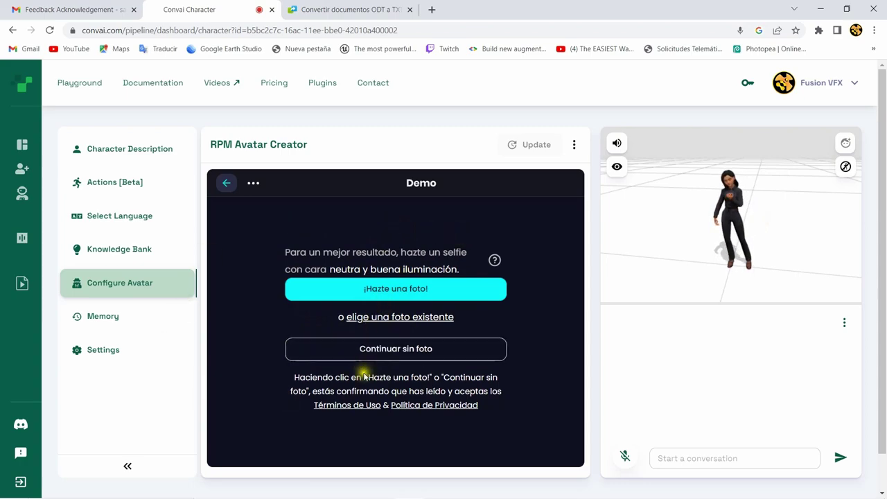
pyautogui.click(393, 348)
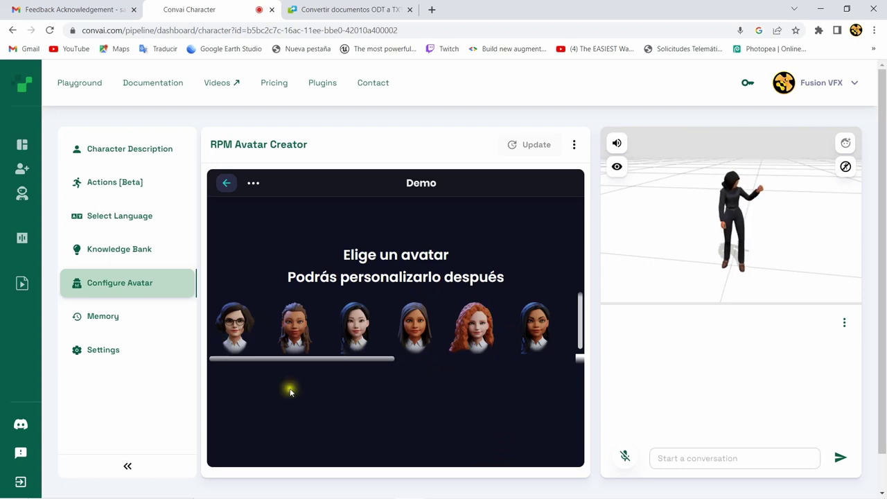
pyautogui.moveTo(284, 359); pyautogui.dragTo(487, 369)
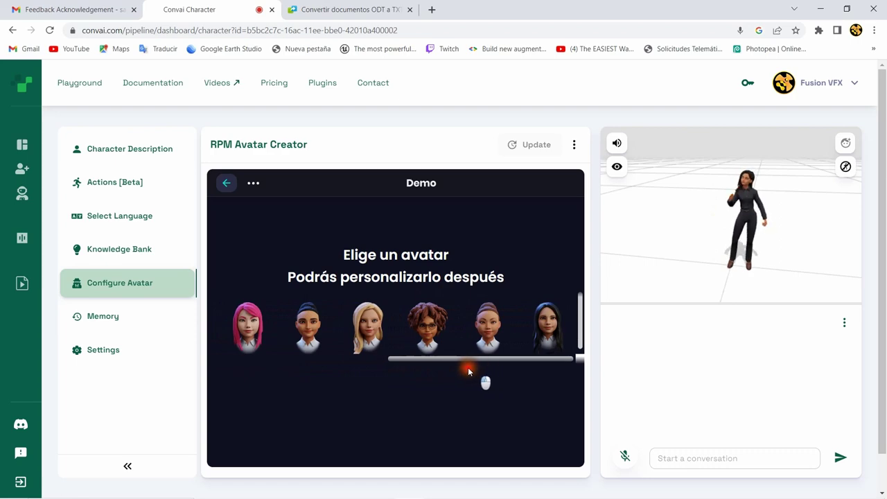
pyautogui.moveTo(487, 370); pyautogui.dragTo(506, 367)
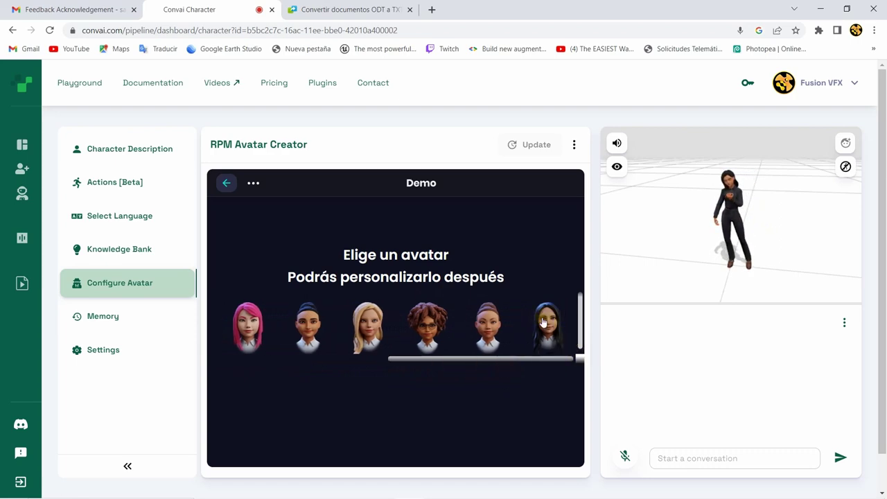
pyautogui.click(543, 322)
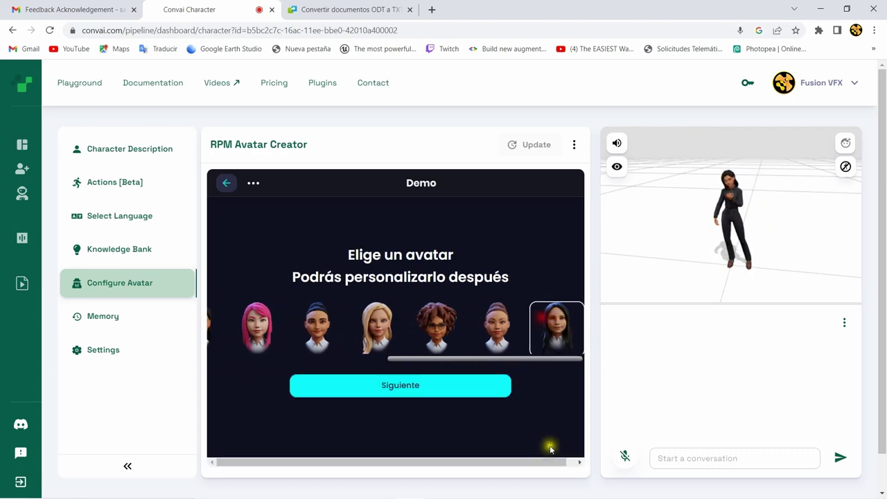
pyautogui.click(399, 386)
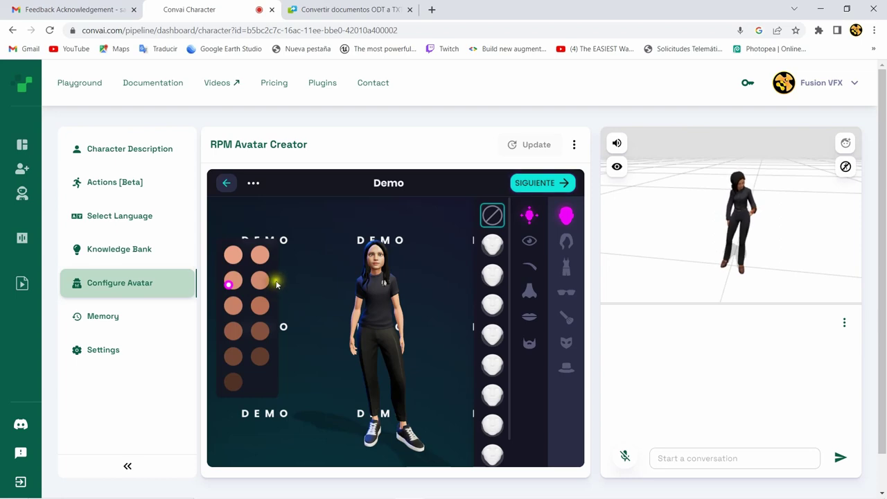
# Switch the avatar to the top-right skin tone and finish it with SIGUIENTE
pyautogui.click(264, 255)
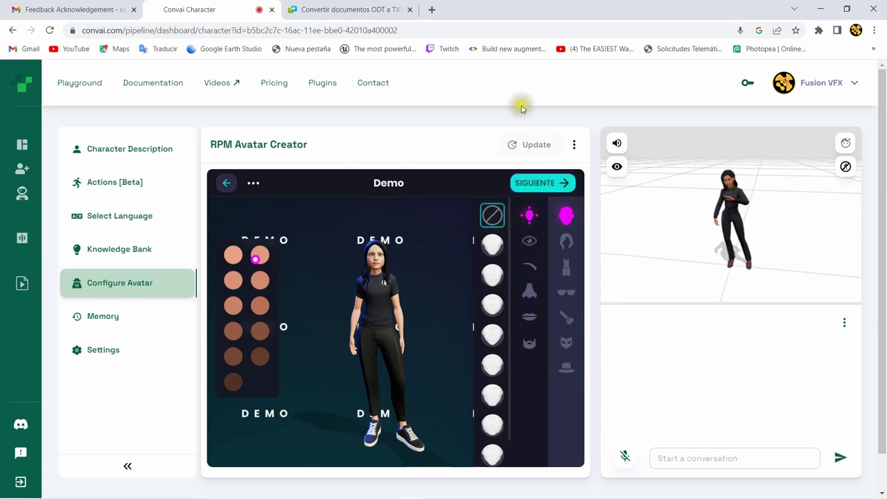
pyautogui.click(554, 183)
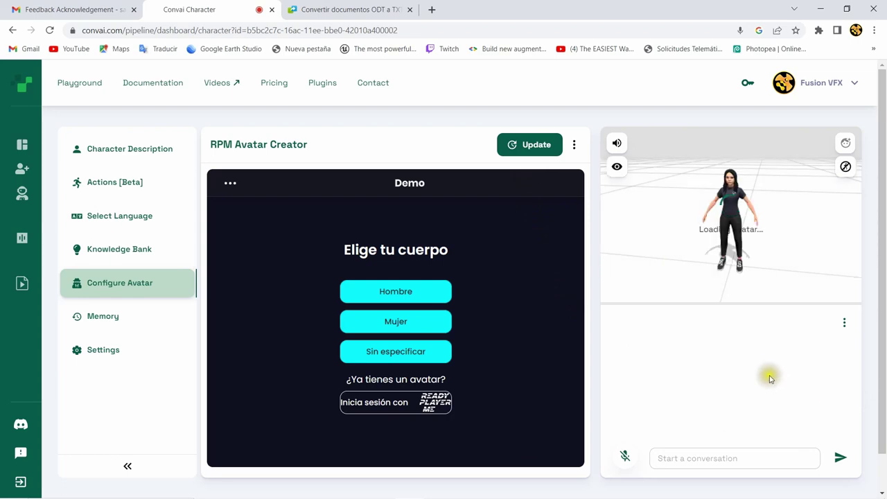
# Save the new avatar, then greet Maria with 'hola' and ask 'como se llama'
pyautogui.click(516, 144)
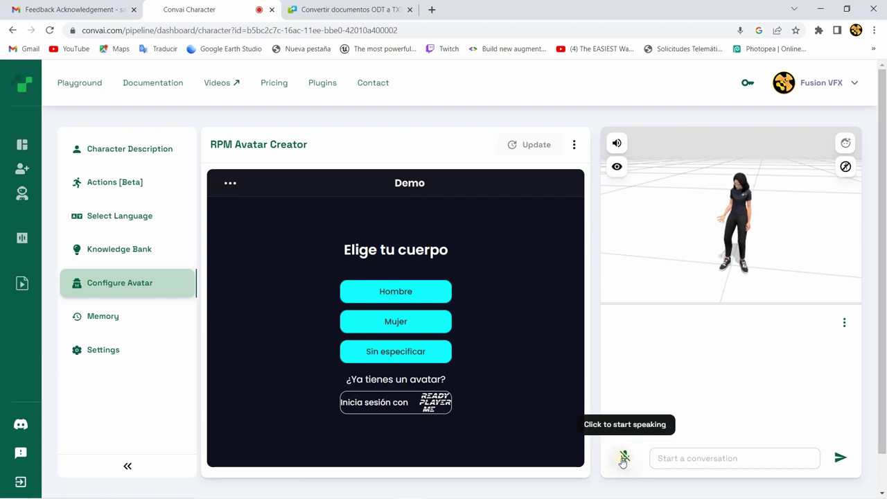
pyautogui.click(694, 457)
pyautogui.write('hola')
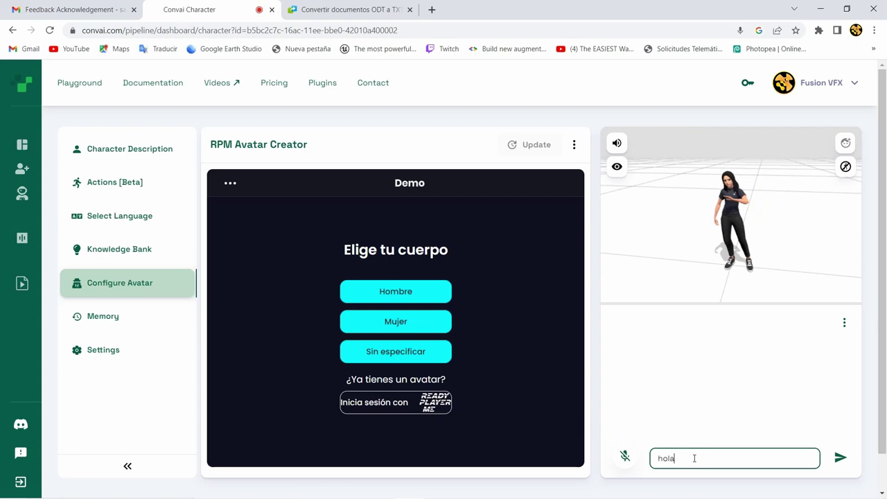
pyautogui.press('Return')
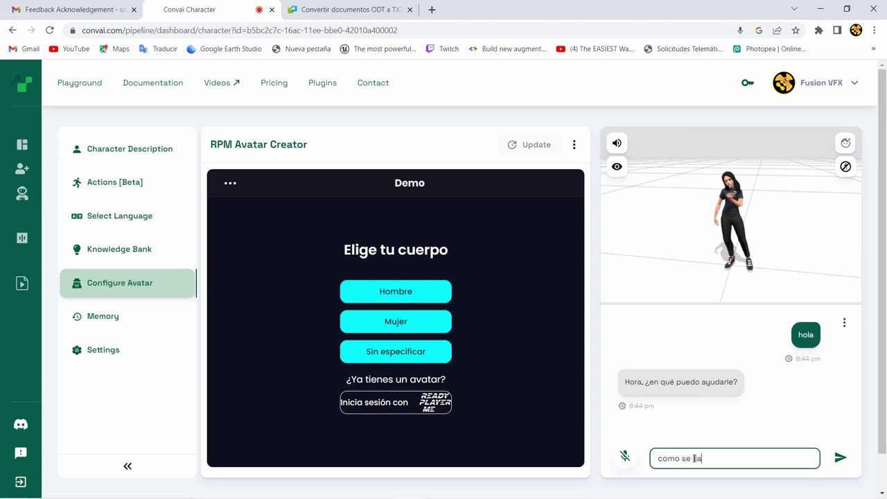
pyautogui.press('Return')
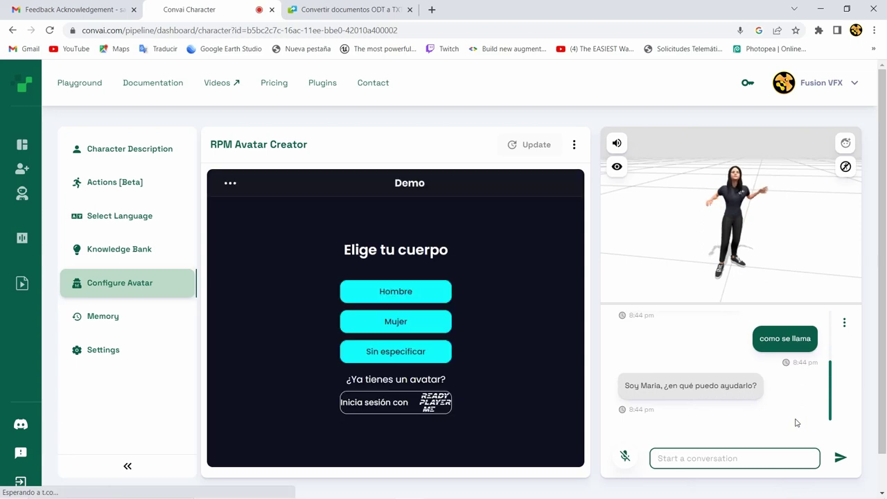
# Ask Maria by voice about the Comunidad de Madrid and read her reply
pyautogui.click(704, 459)
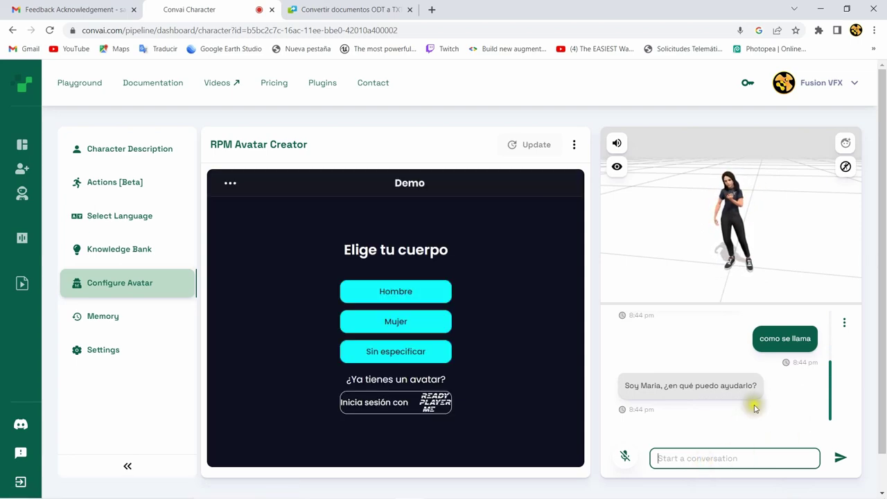
pyautogui.click(622, 460)
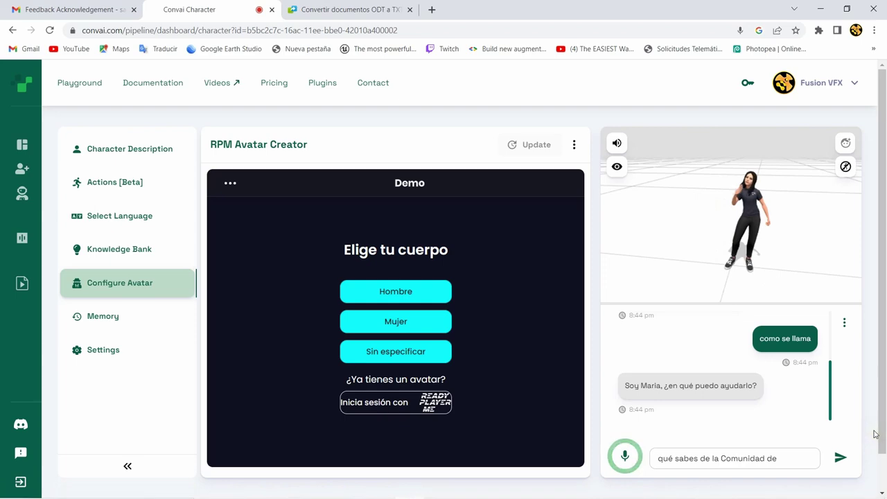
pyautogui.click(841, 459)
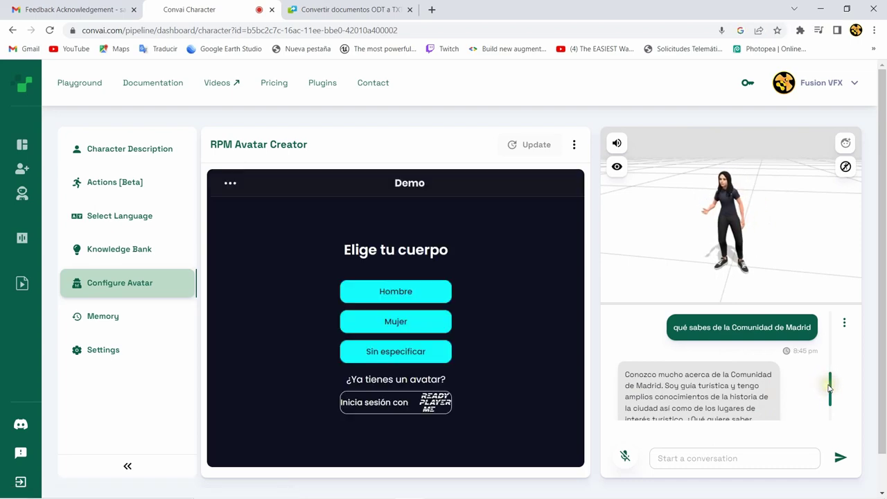
pyautogui.moveTo(829, 388); pyautogui.dragTo(828, 401)
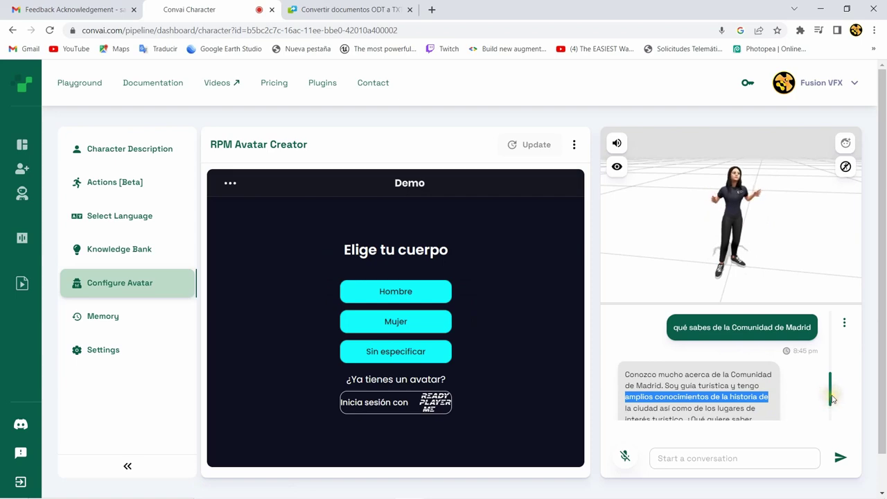
pyautogui.moveTo(830, 401); pyautogui.dragTo(831, 423)
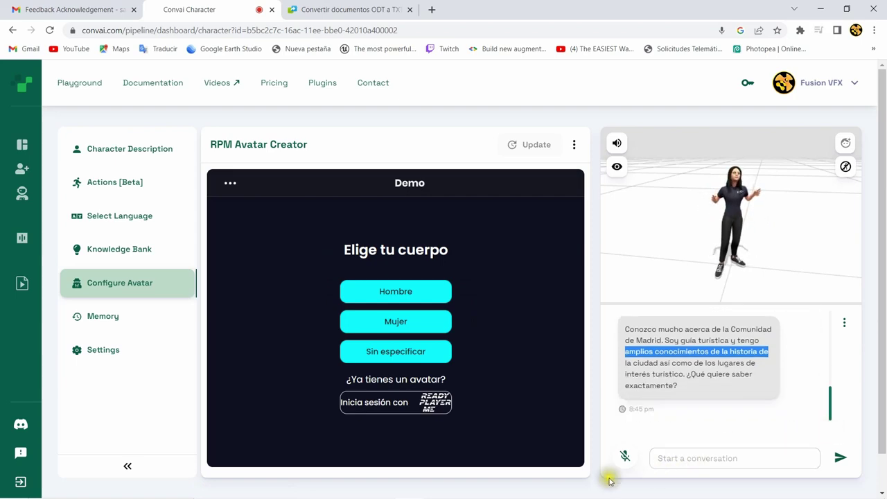
# Ask Maria by voice about Cibeles and read her answer on the Ventura Rodriguez building
pyautogui.click(625, 458)
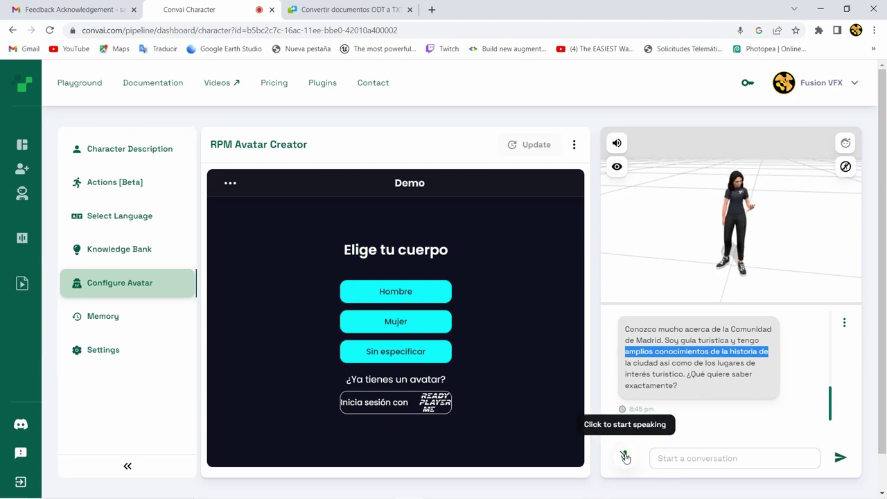
pyautogui.click(624, 457)
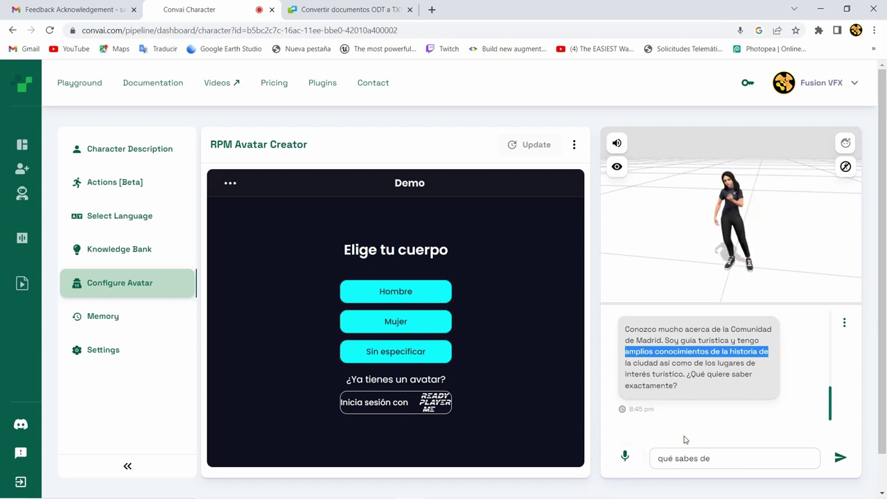
pyautogui.click(823, 454)
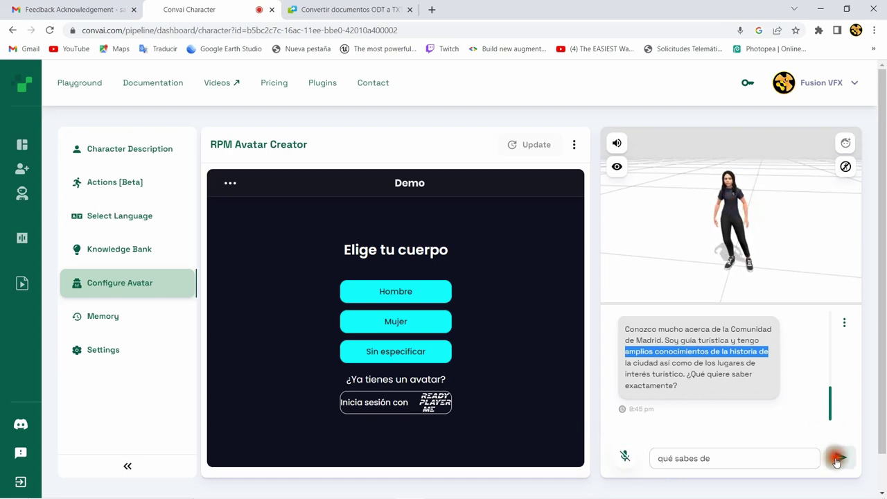
pyautogui.click(840, 457)
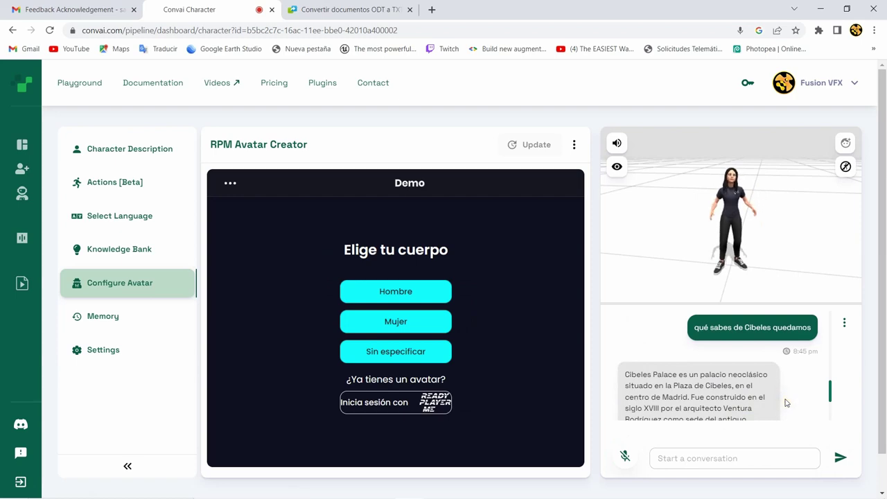
pyautogui.scroll(-2, 785, 402)
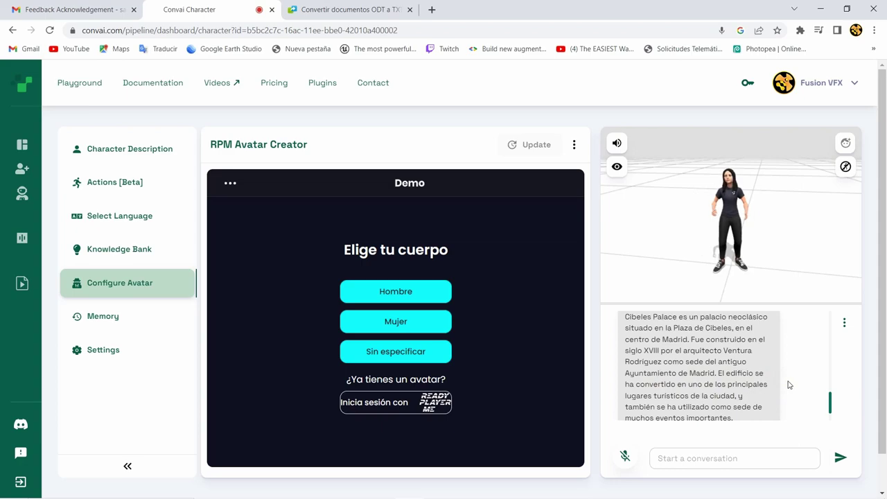
pyautogui.scroll(-1, 787, 384)
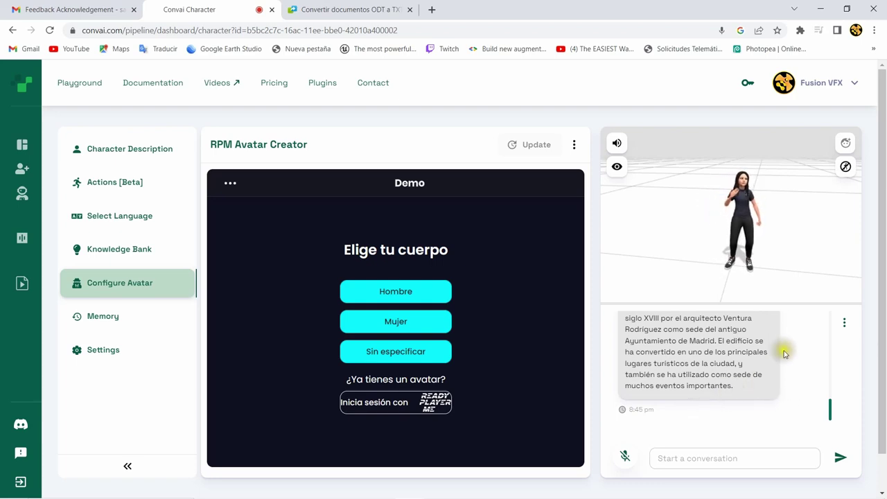
pyautogui.moveTo(780, 239); pyautogui.dragTo(690, 238)
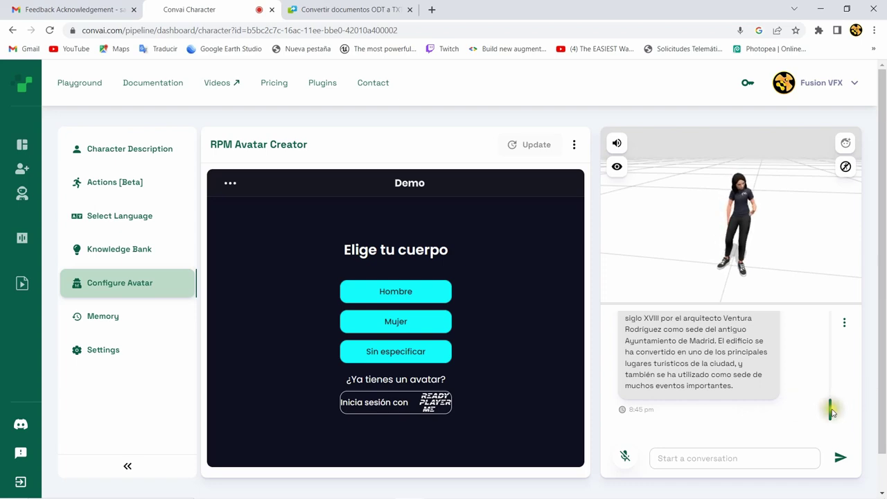
pyautogui.moveTo(832, 408); pyautogui.dragTo(831, 433)
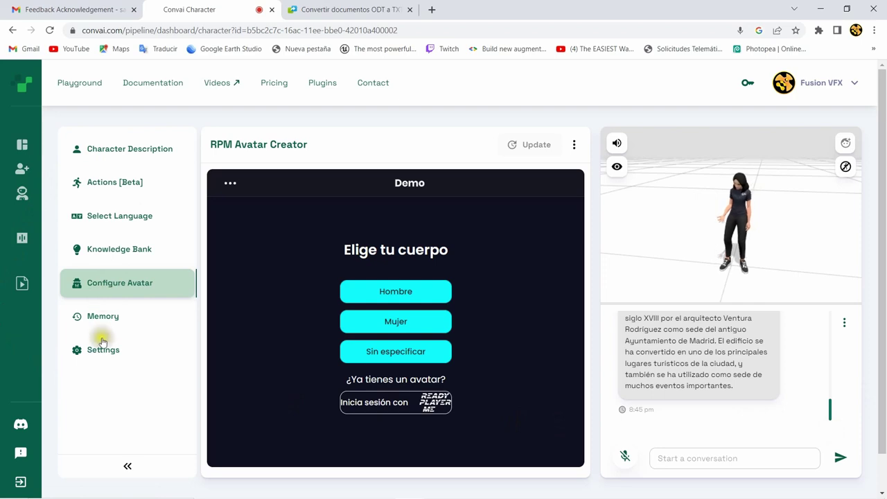
# Open Maria's Knowledge Bank and look through its three available files
pyautogui.click(110, 250)
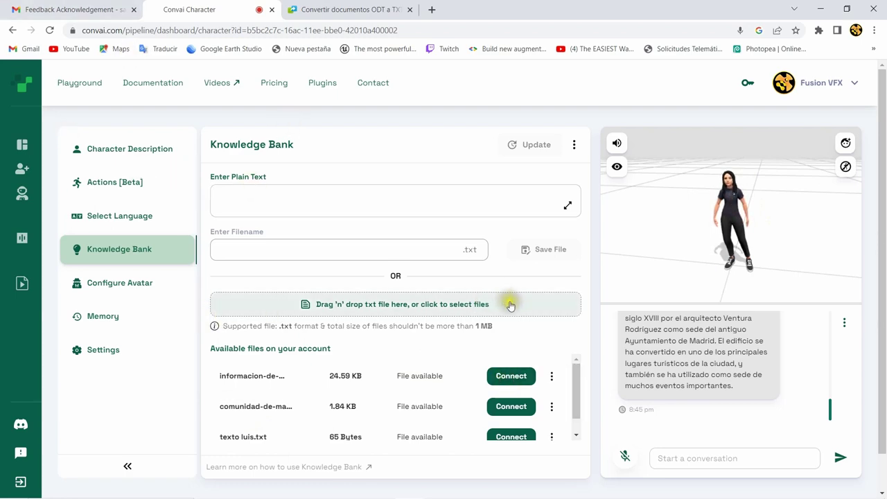
pyautogui.scroll(-1, 554, 363)
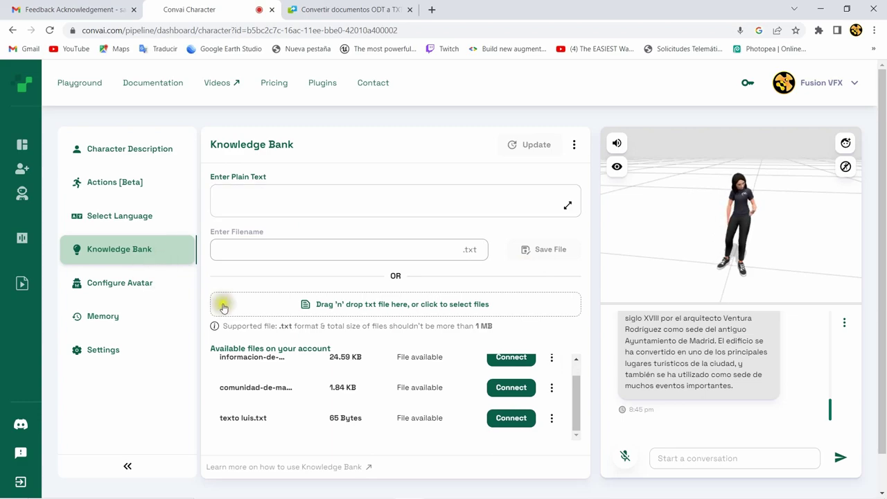
pyautogui.scroll(-1, 594, 298)
pyautogui.scroll(1, 581, 263)
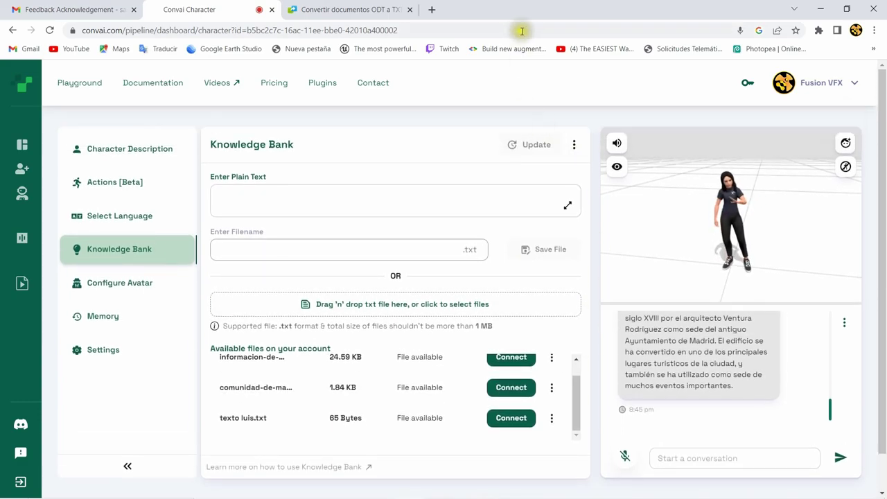
# In a new Chrome tab, search Google for 'informacionde ciudades y capitales de españa'
pyautogui.click(430, 9)
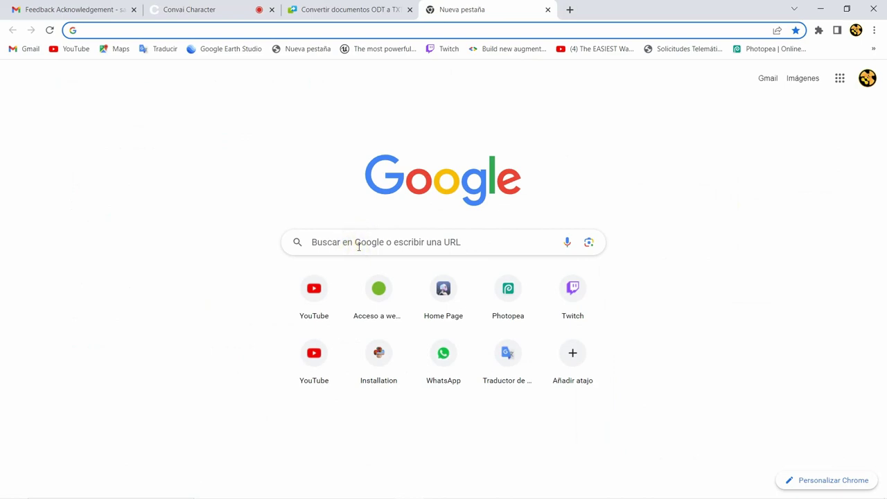
pyautogui.click(357, 241)
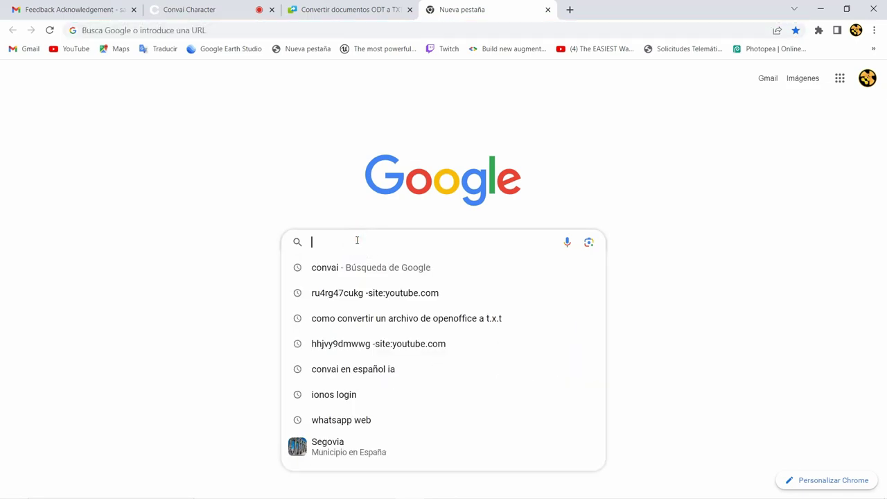
pyautogui.write('in')
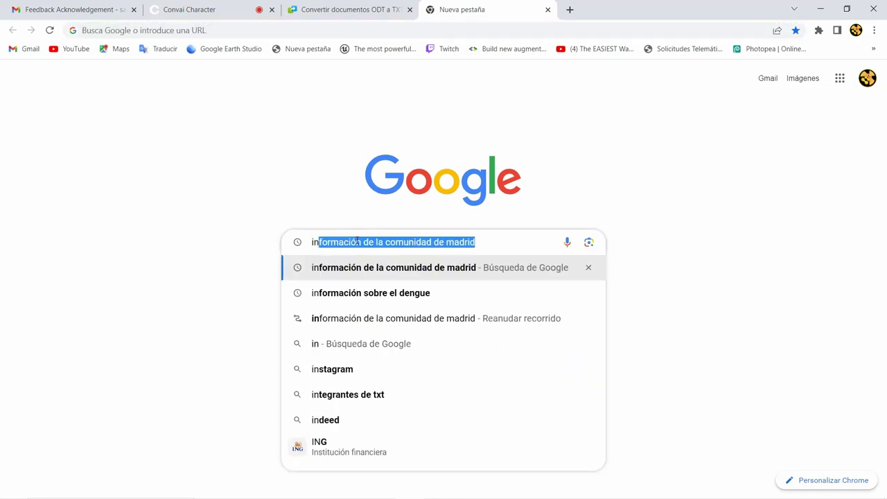
pyautogui.write('for')
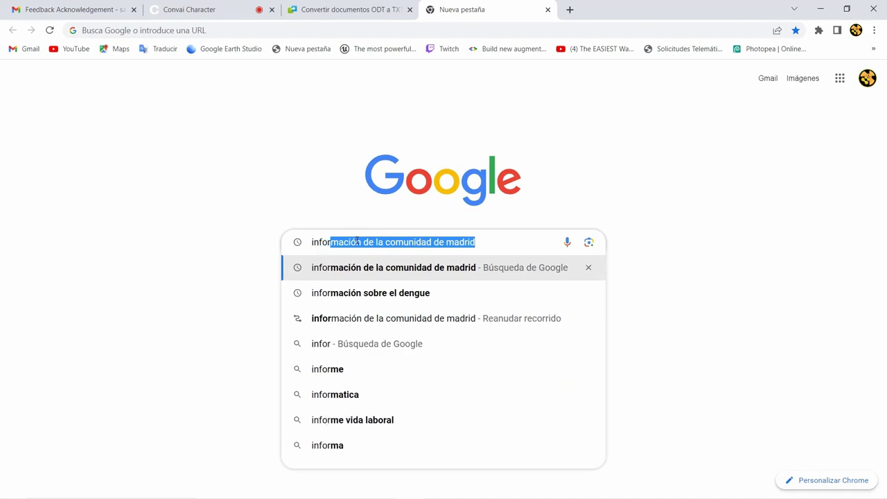
pyautogui.write('macio')
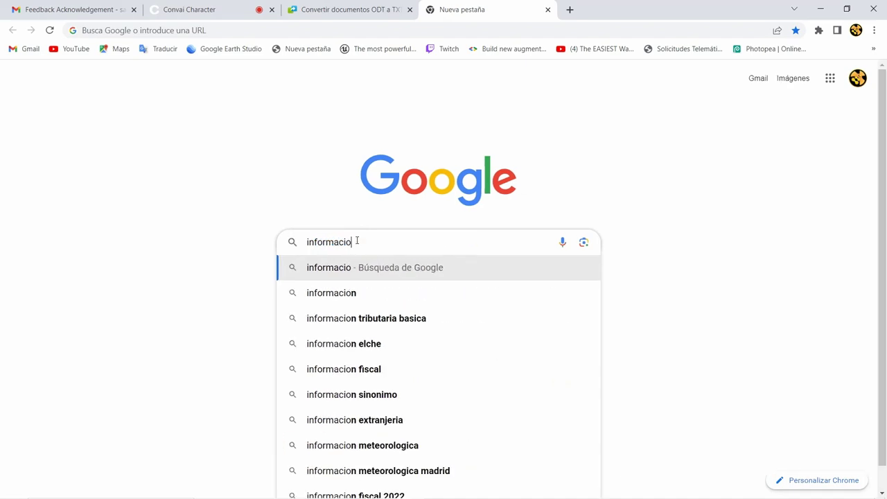
pyautogui.write('nde c')
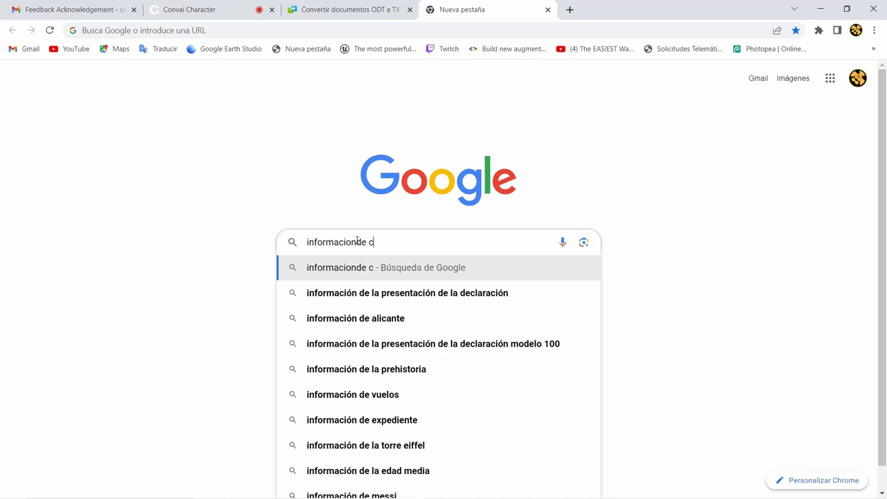
pyautogui.write('iudad')
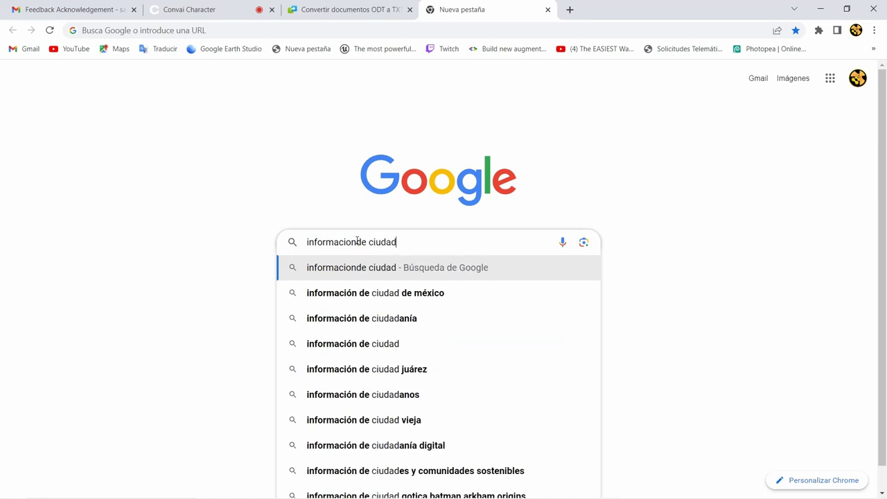
pyautogui.write('es y')
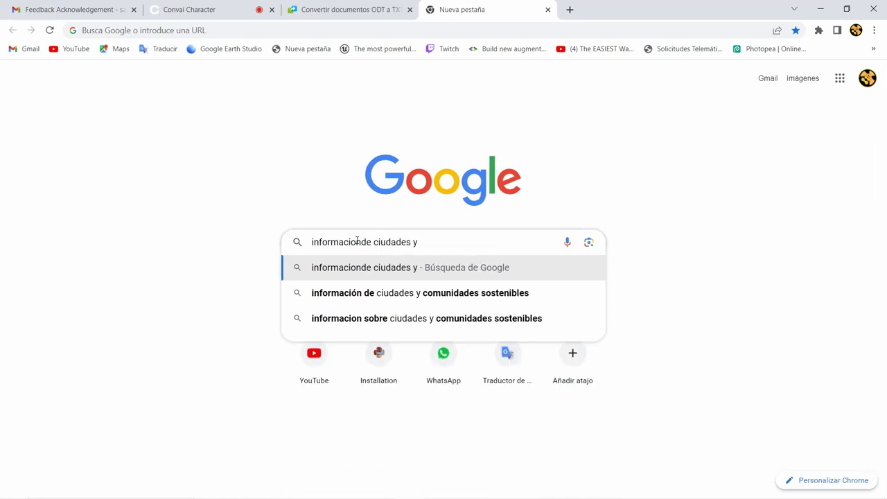
pyautogui.write(' capit')
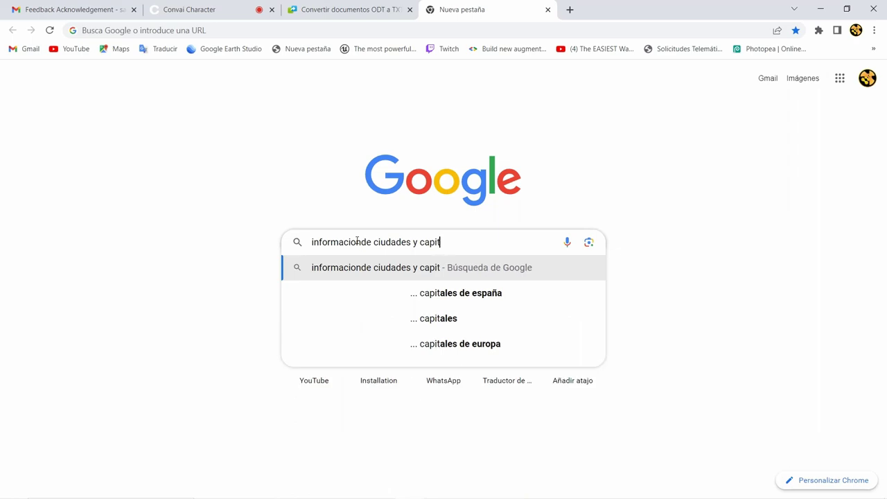
pyautogui.write('ales de ')
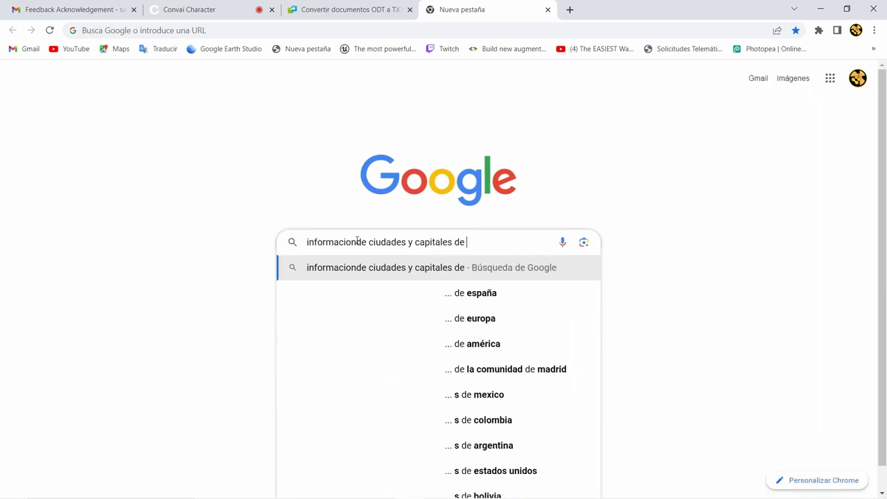
pyautogui.write('españ')
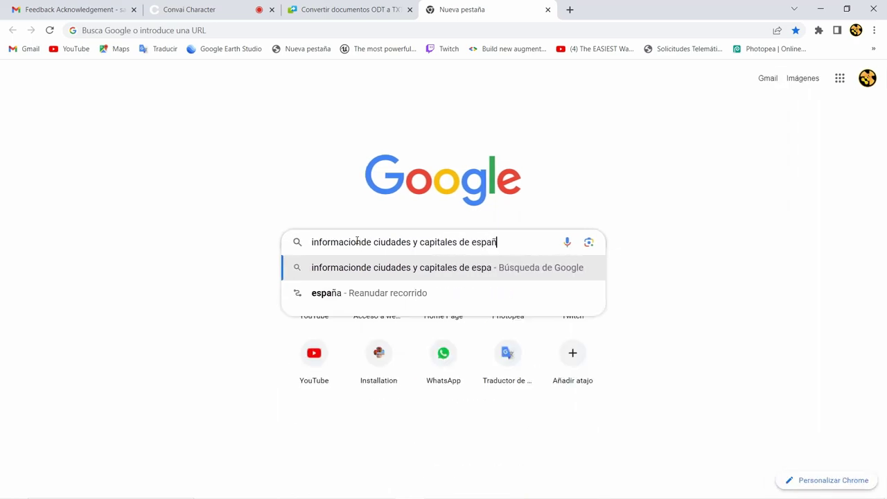
pyautogui.write('a')
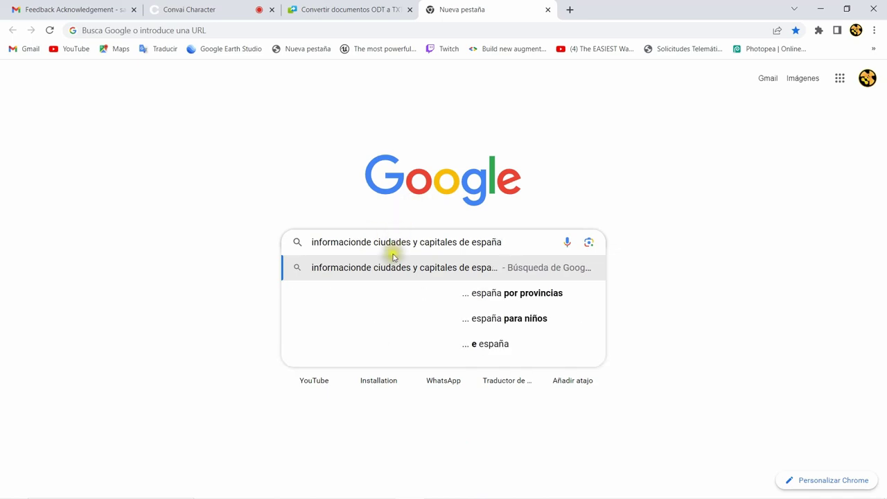
pyautogui.click(422, 271)
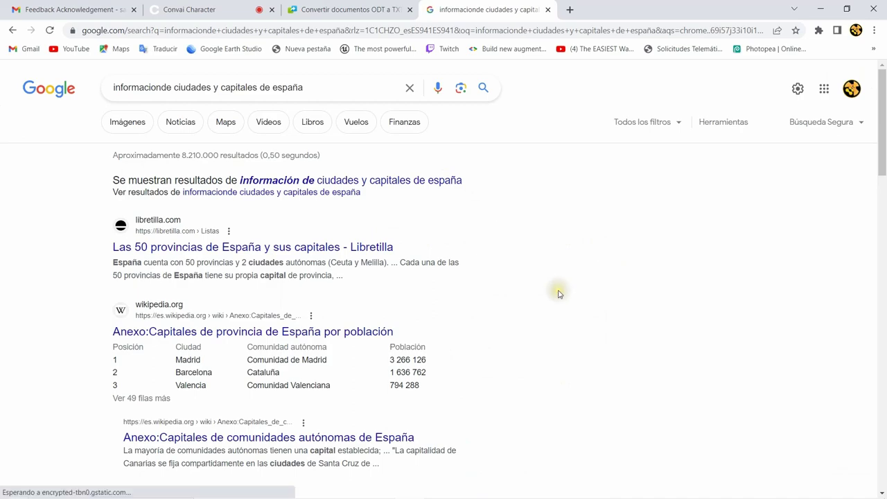
# Search with the corrected spelling, open Libretilla's 50 provinces page and save the cookie choices
pyautogui.click(298, 182)
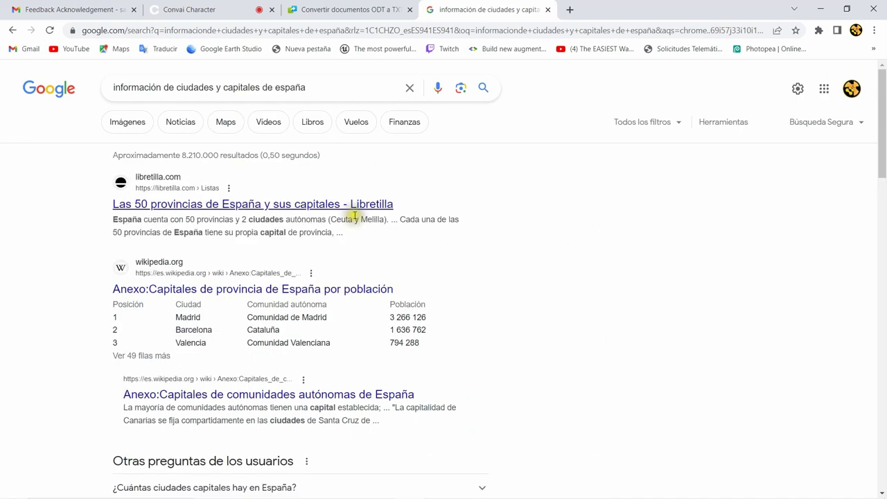
pyautogui.click(238, 207)
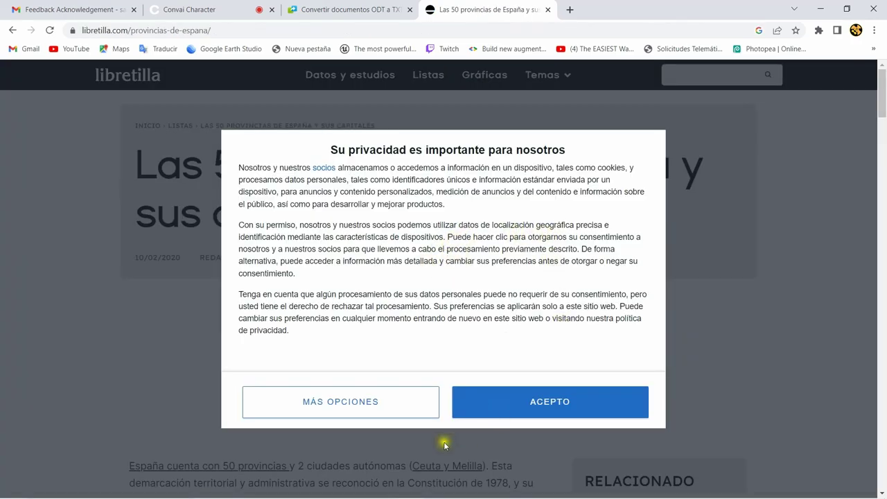
pyautogui.click(355, 396)
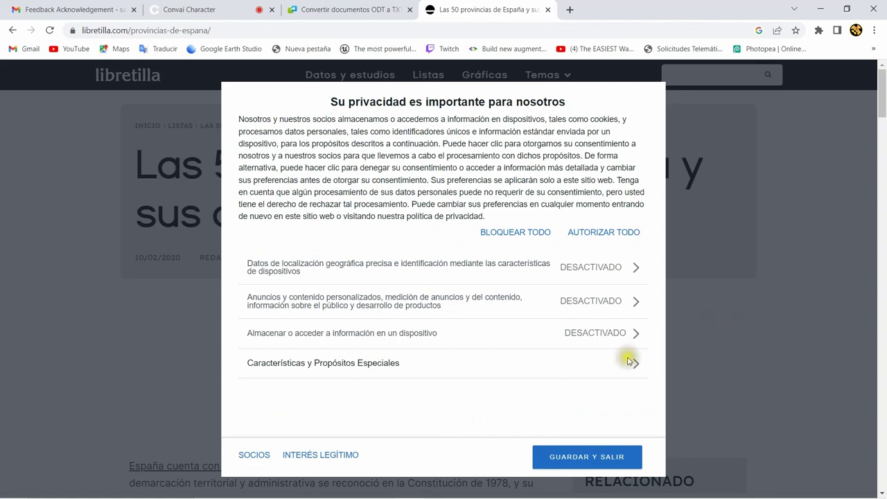
pyautogui.click(588, 458)
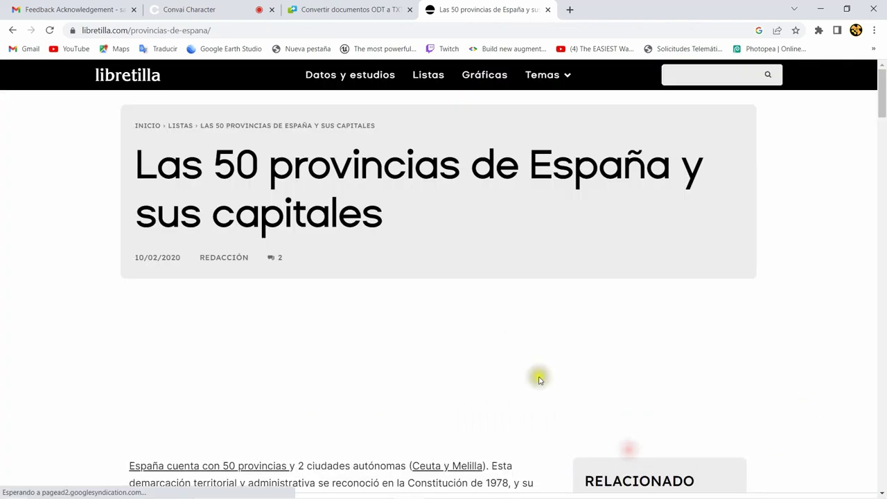
# Copy the two introductory paragraphs about Spain's provinces, then minimise Chrome
pyautogui.scroll(-1, 441, 372)
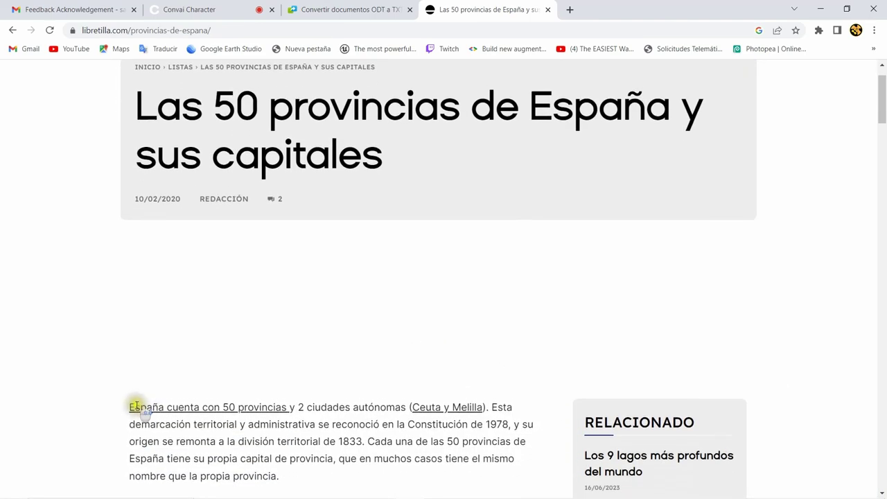
pyautogui.scroll(-3, 137, 406)
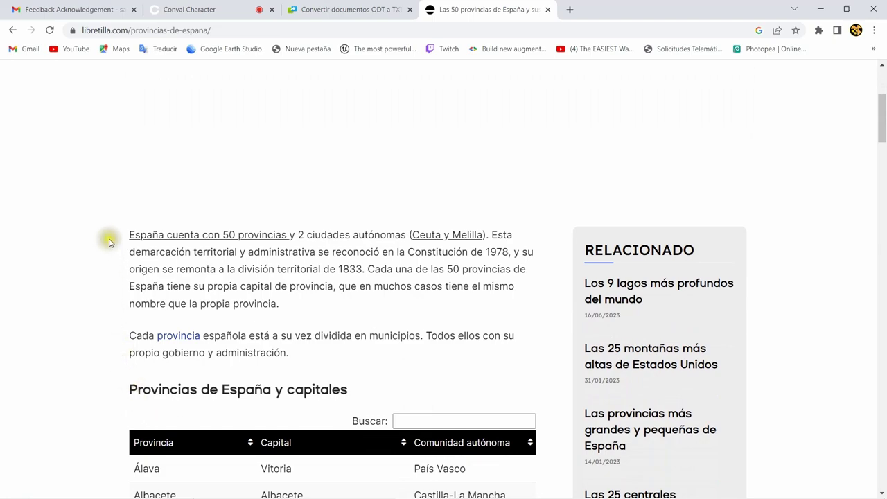
pyautogui.moveTo(120, 232); pyautogui.dragTo(524, 355)
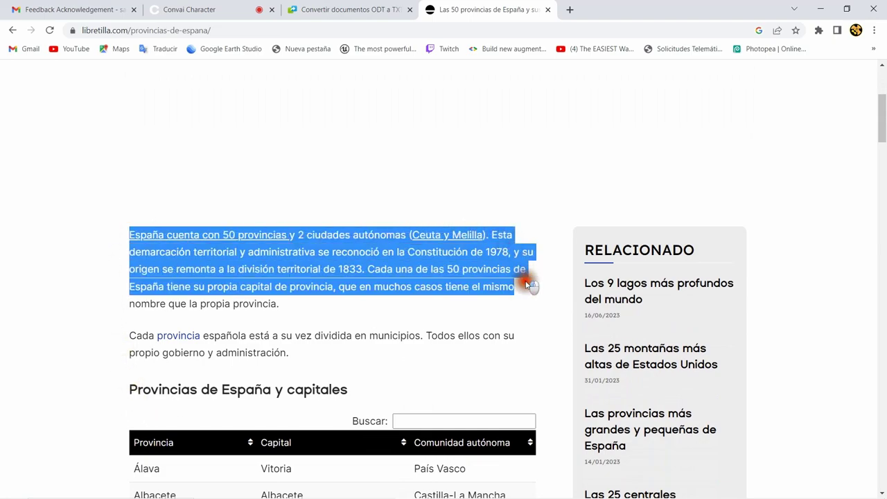
pyautogui.rightClick(305, 268)
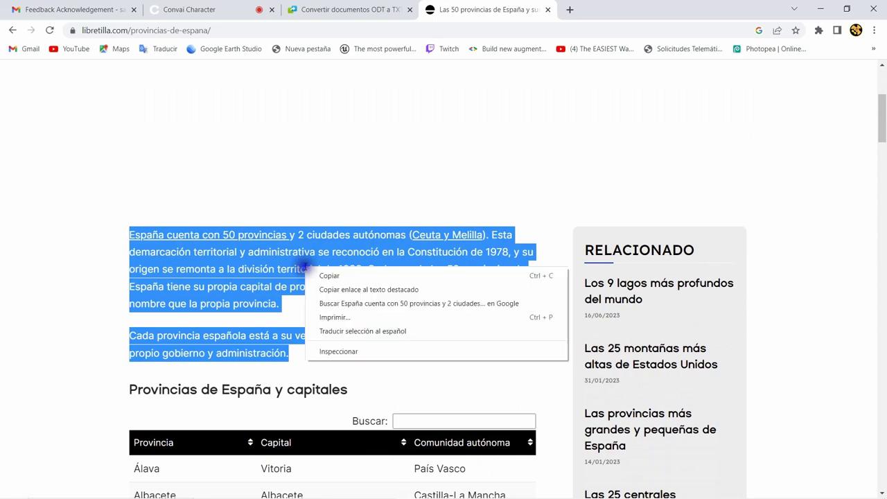
pyautogui.click(318, 274)
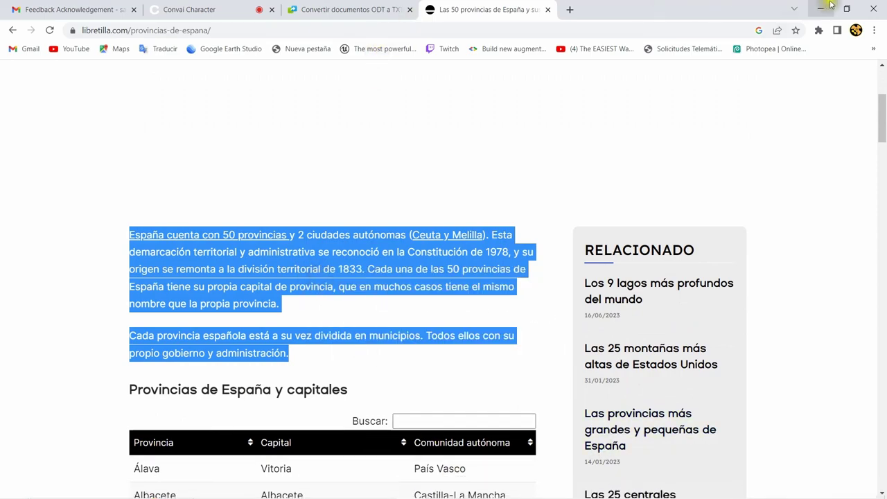
pyautogui.click(824, 11)
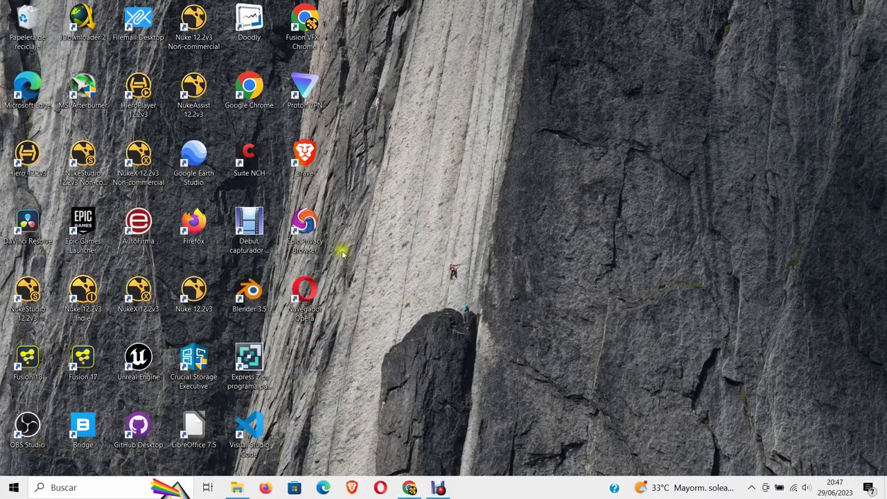
# Launch LibreOffice, create a new text document and paste in the two provinces paragraphs
pyautogui.doubleClick(189, 422)
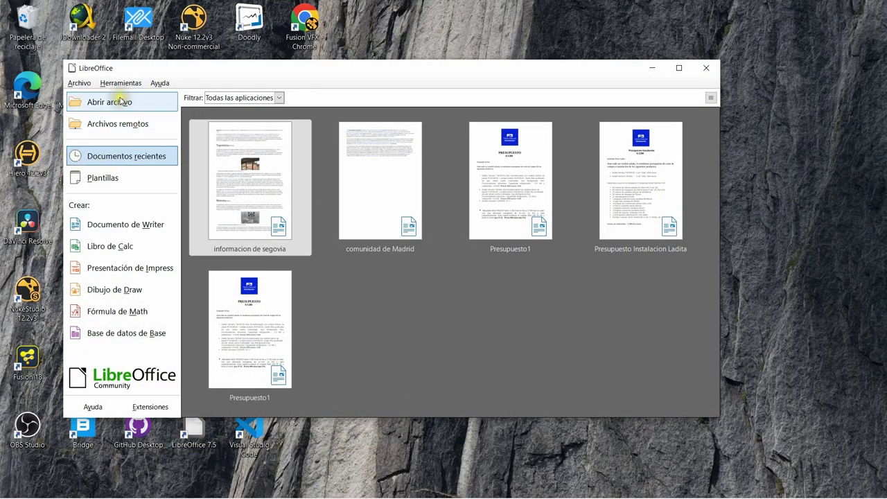
pyautogui.click(77, 83)
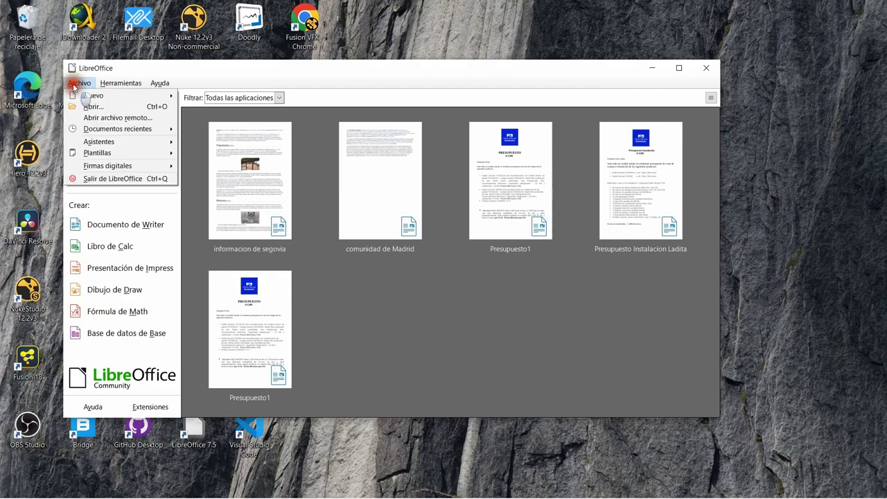
pyautogui.click(101, 101)
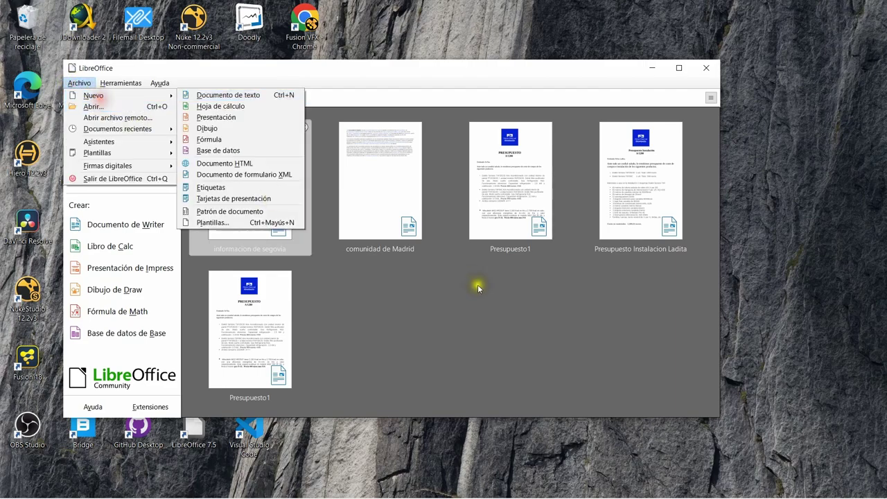
pyautogui.click(251, 96)
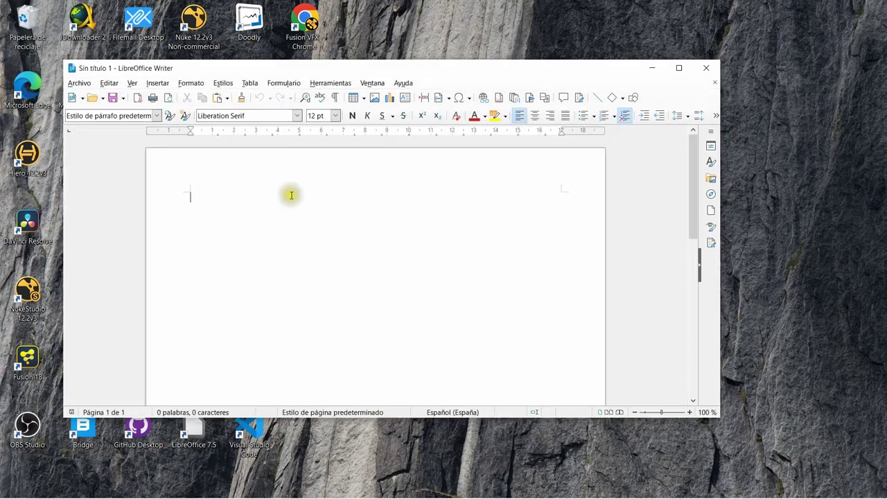
pyautogui.rightClick(294, 200)
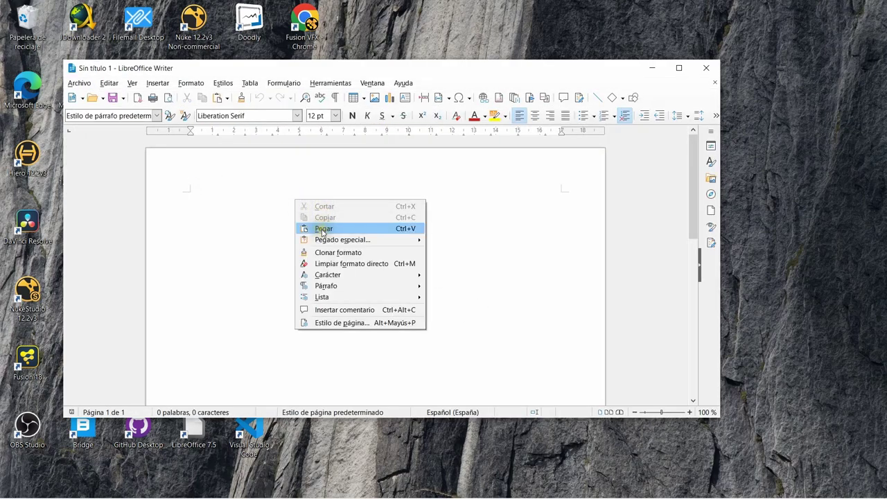
pyautogui.click(322, 228)
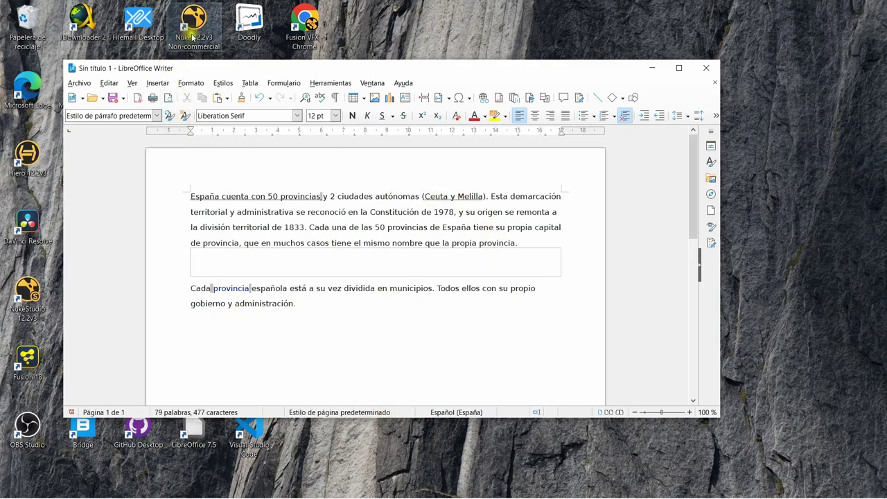
pyautogui.moveTo(439, 488)
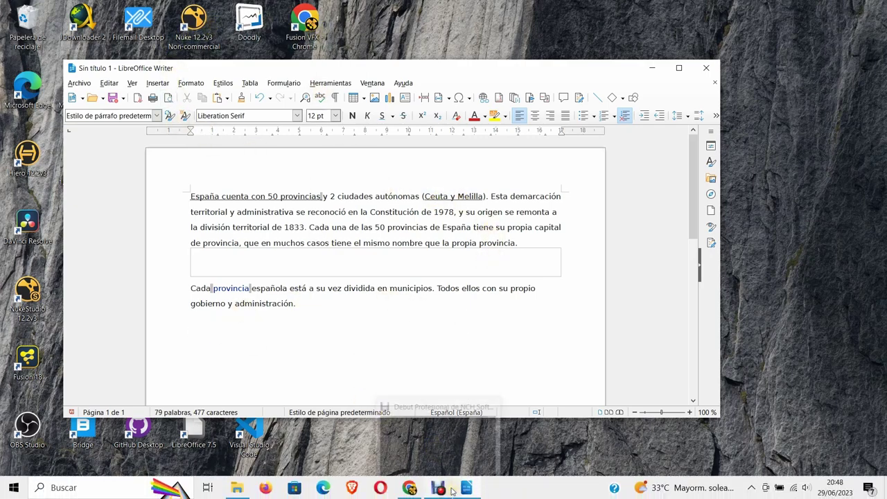
# Back in Chrome, start selecting Libretilla's provinces-and-capitals table
pyautogui.click(410, 489)
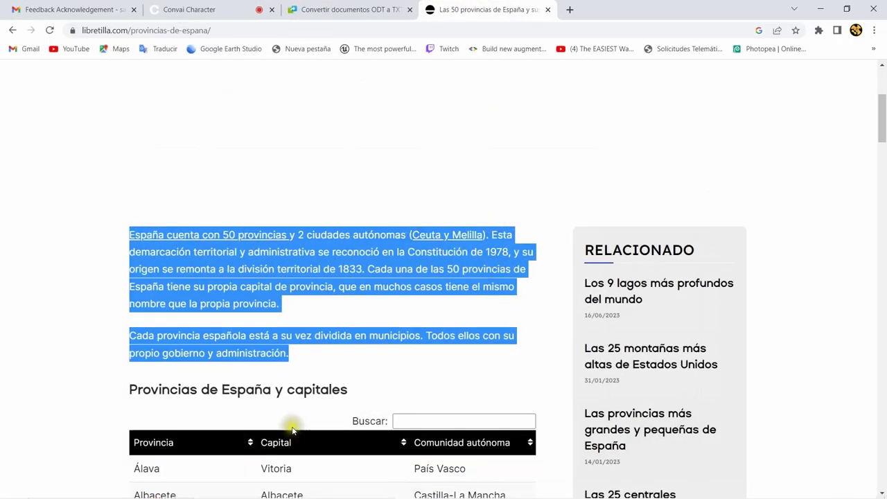
pyautogui.scroll(-2, 294, 433)
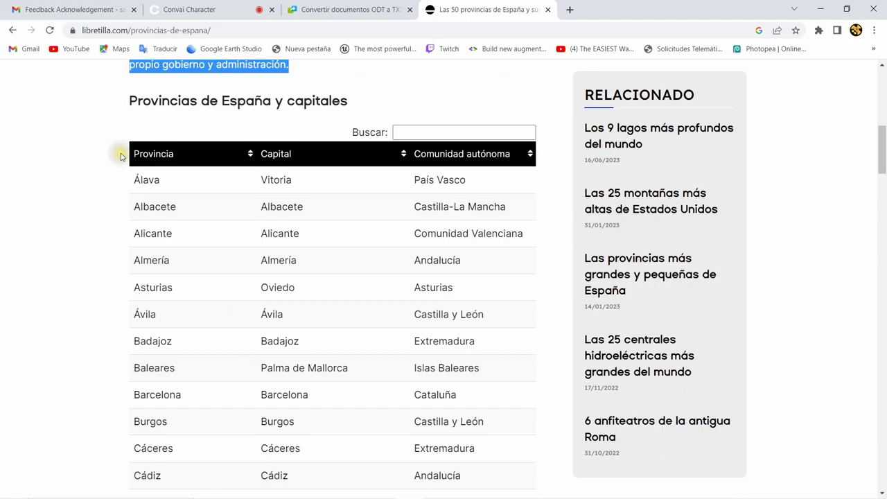
pyautogui.moveTo(112, 135); pyautogui.dragTo(513, 490)
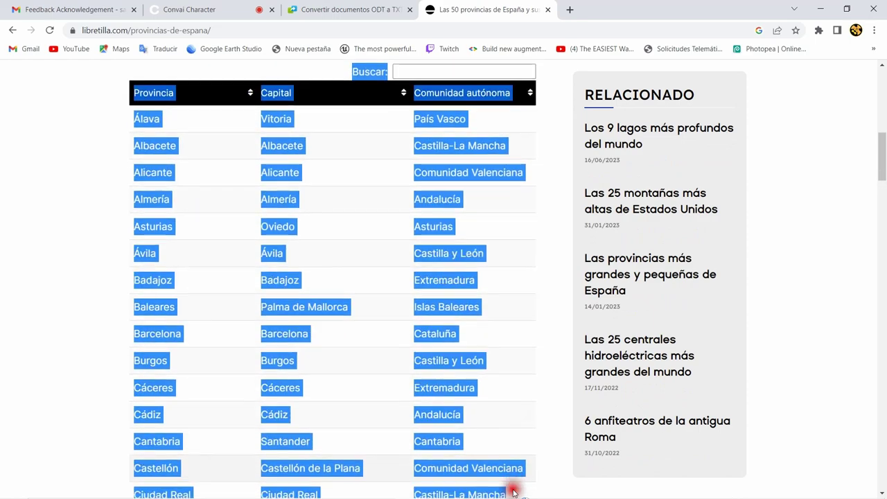
pyautogui.moveTo(513, 491); pyautogui.dragTo(545, 453)
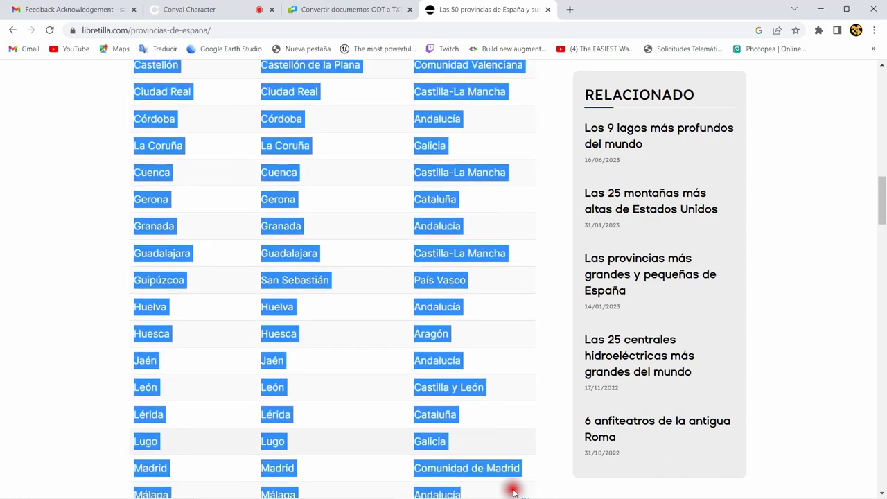
# Extend the selection through the Información adicional notes, copy it, and go to the ODT-to-TXT converter
pyautogui.scroll(-2, 546, 454)
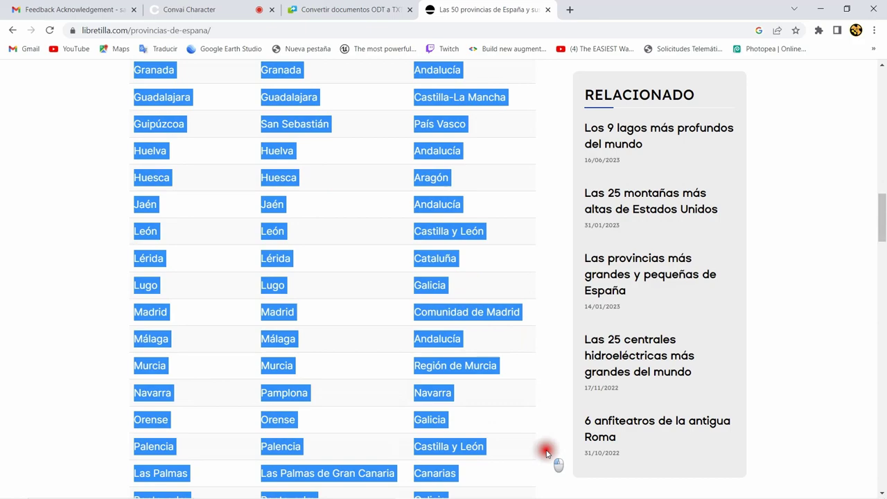
pyautogui.scroll(-2, 546, 453)
pyautogui.scroll(-2, 546, 453)
pyautogui.scroll(-2, 546, 453)
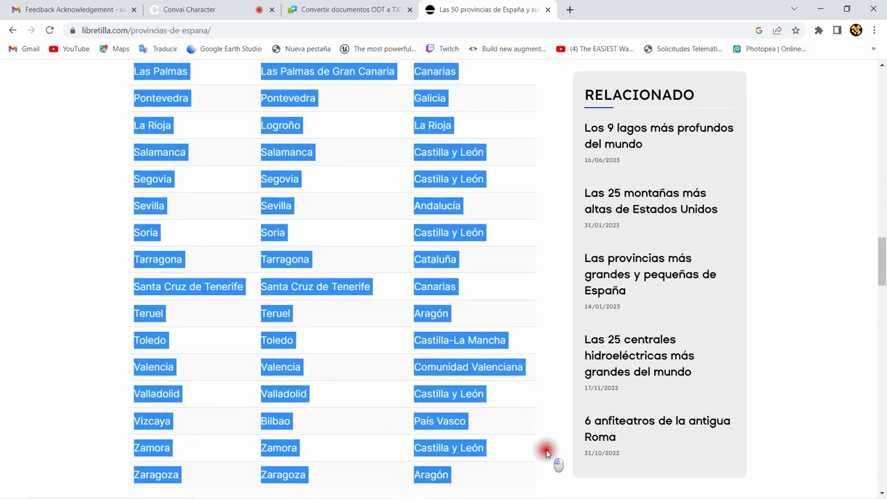
pyautogui.scroll(-2, 546, 453)
pyautogui.scroll(-4, 546, 453)
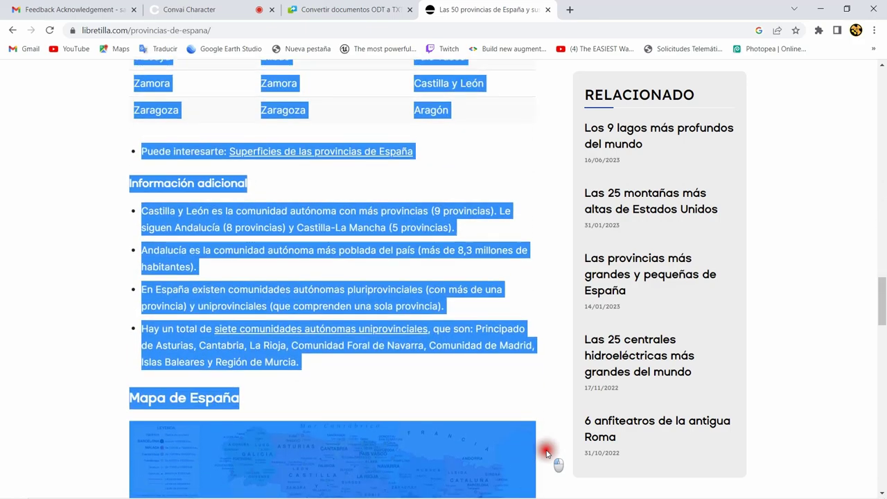
pyautogui.moveTo(546, 374)
pyautogui.mouseDown()
pyautogui.moveTo(459, 341)
pyautogui.moveTo(488, 381)
pyautogui.mouseUp()
pyautogui.rightClick(488, 381)
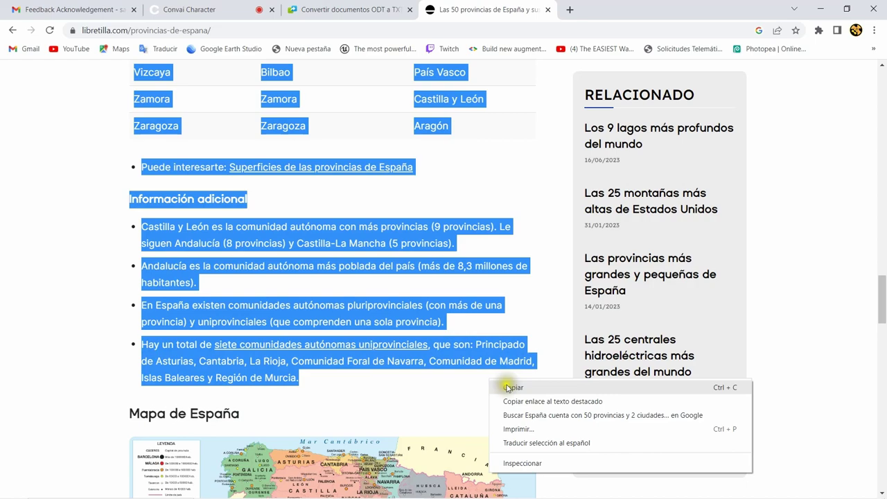
pyautogui.click(505, 386)
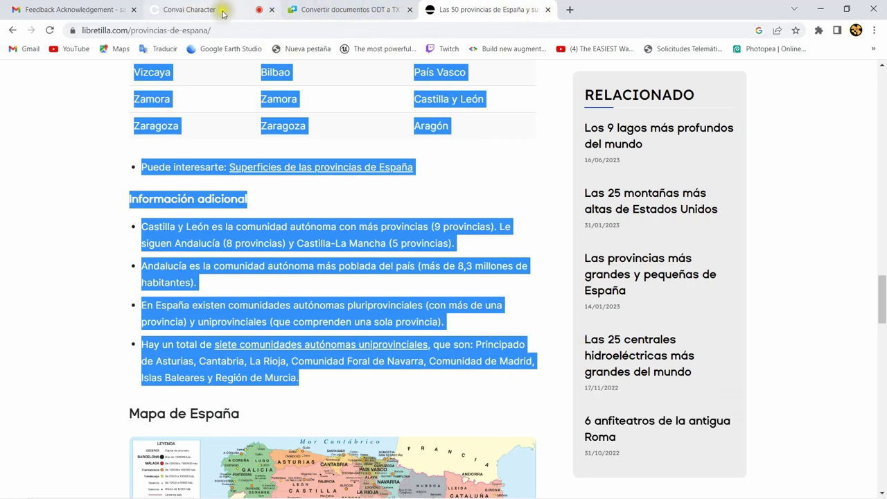
pyautogui.click(311, 10)
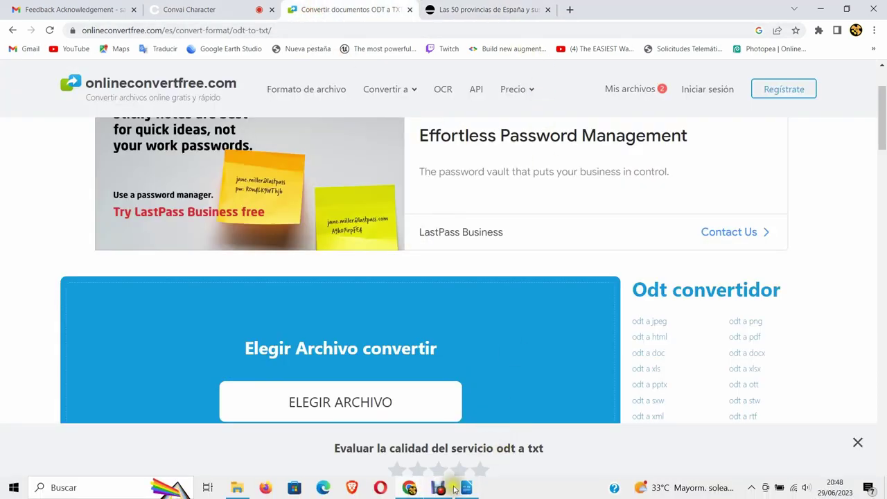
# Paste the provinces table and Información adicional notes below the paragraphs, then dismiss the Archivo menu
pyautogui.click(468, 487)
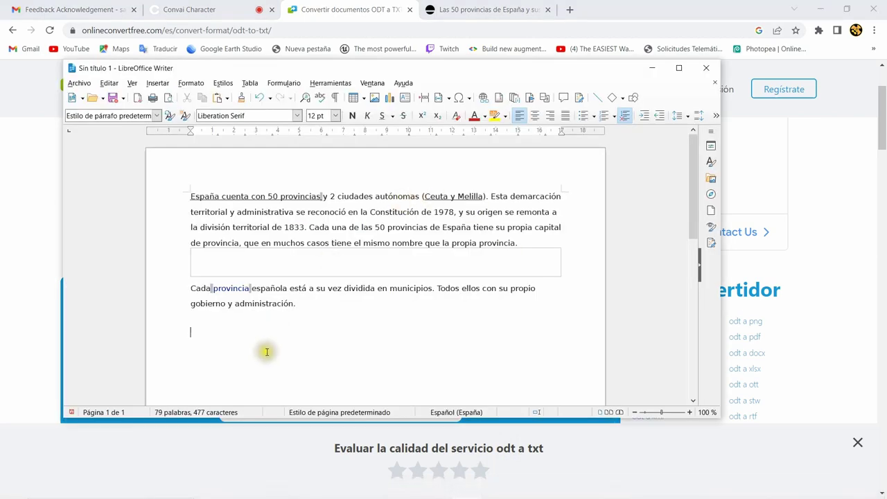
pyautogui.rightClick(202, 326)
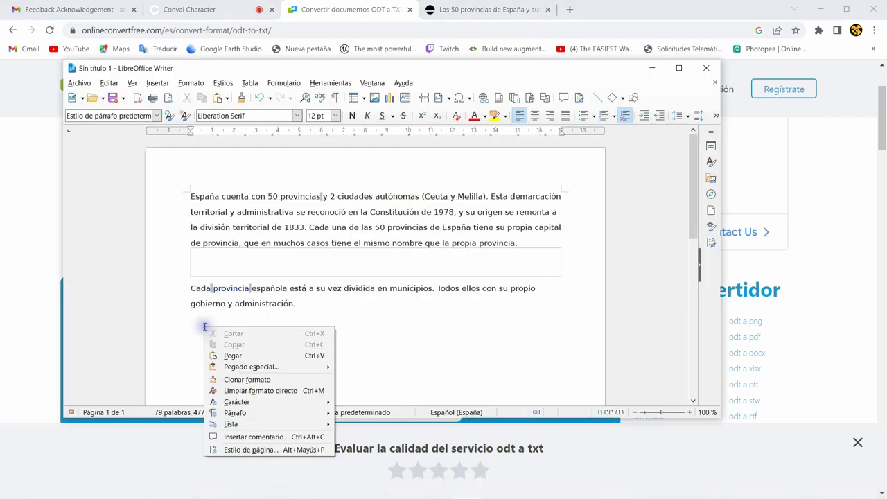
pyautogui.click(231, 355)
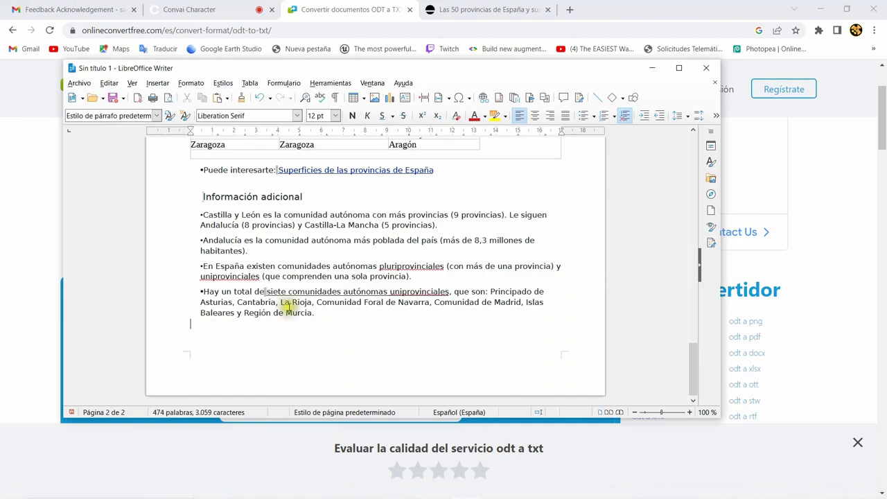
pyautogui.scroll(3, 350, 262)
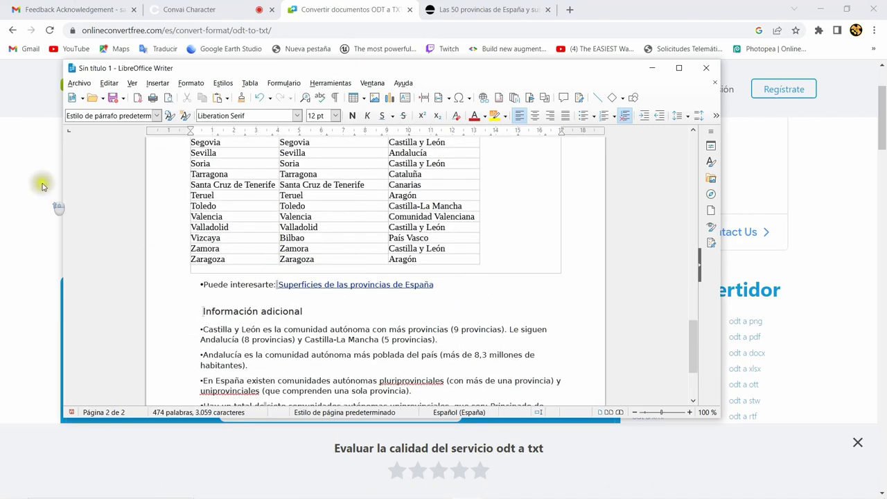
pyautogui.click(77, 85)
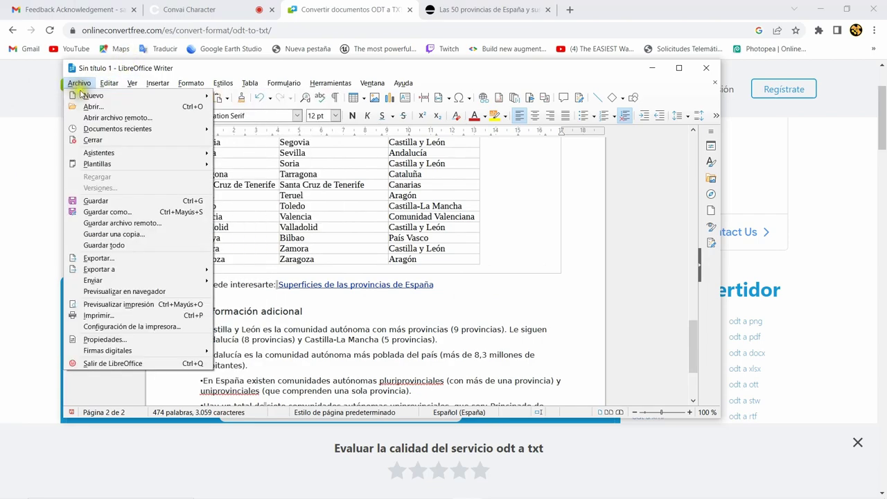
pyautogui.click(618, 348)
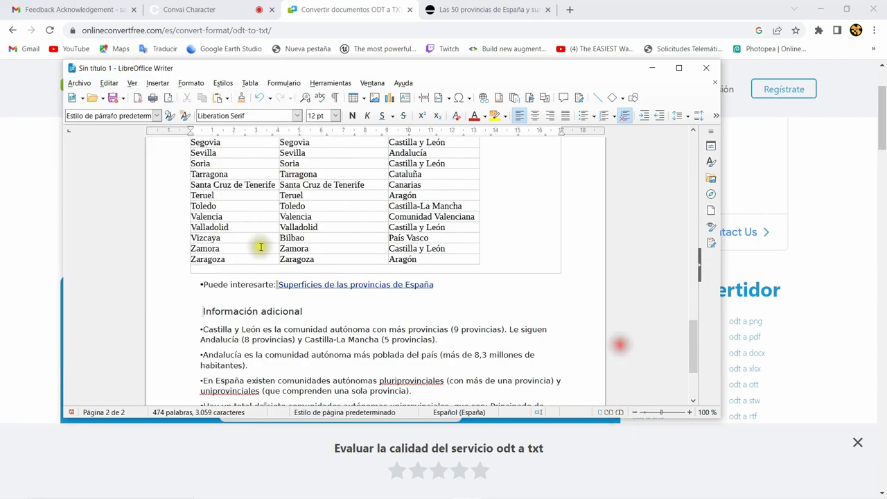
# Save the document as 'capitales de españa' in the Documentos > testo Convai folder
pyautogui.click(114, 97)
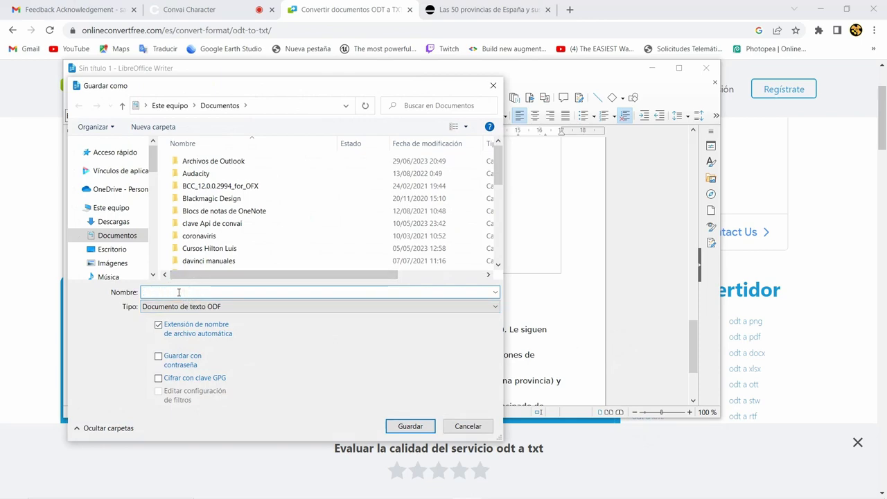
pyautogui.write('capitales de españa')
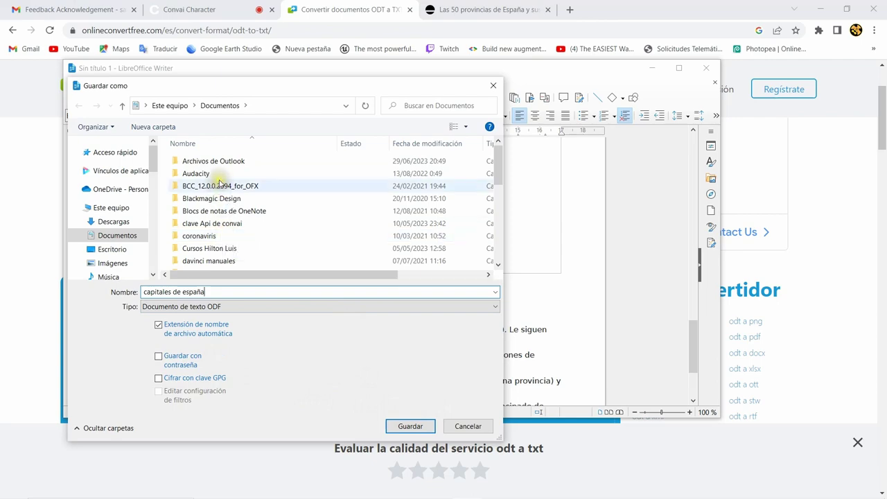
pyautogui.scroll(-1, 220, 185)
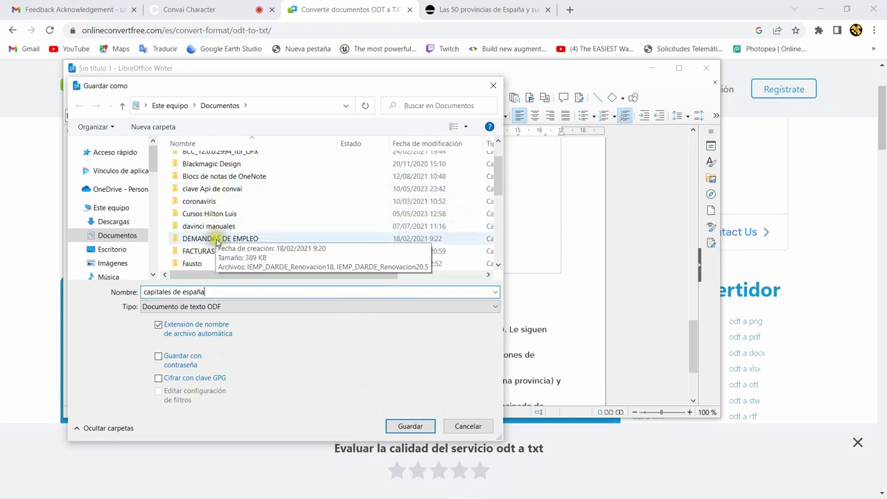
pyautogui.scroll(-2, 215, 229)
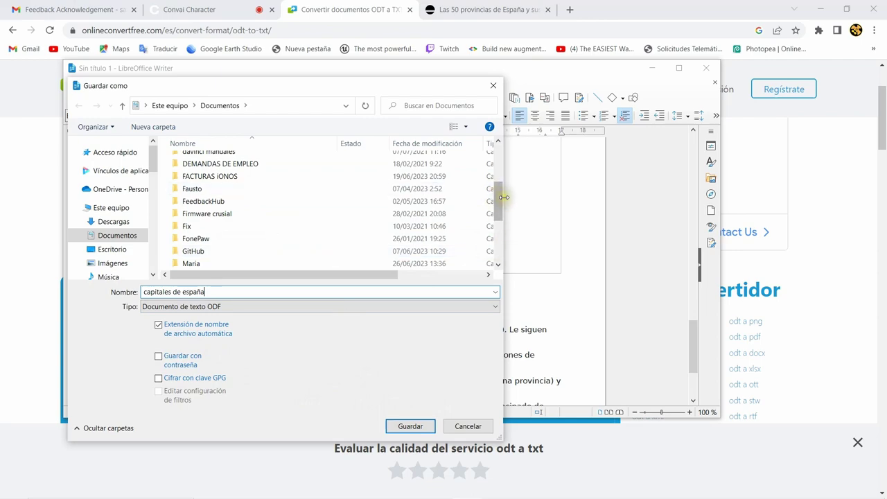
pyautogui.moveTo(496, 201); pyautogui.dragTo(496, 232)
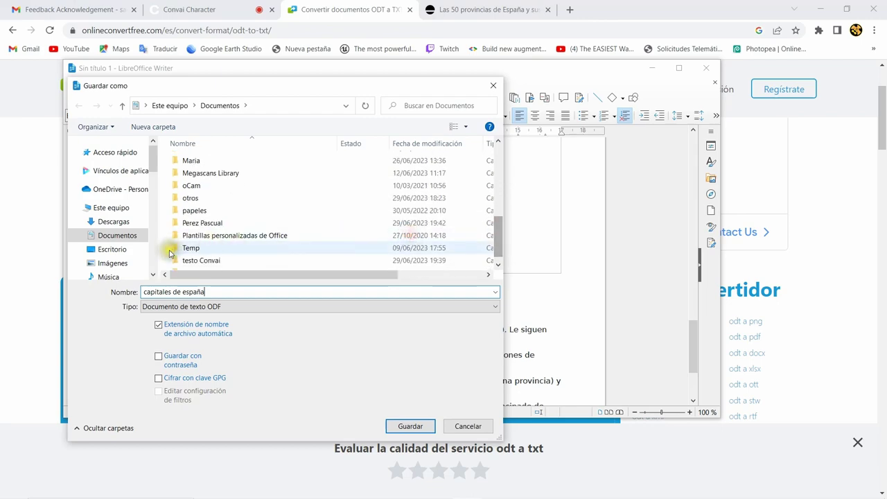
pyautogui.doubleClick(208, 259)
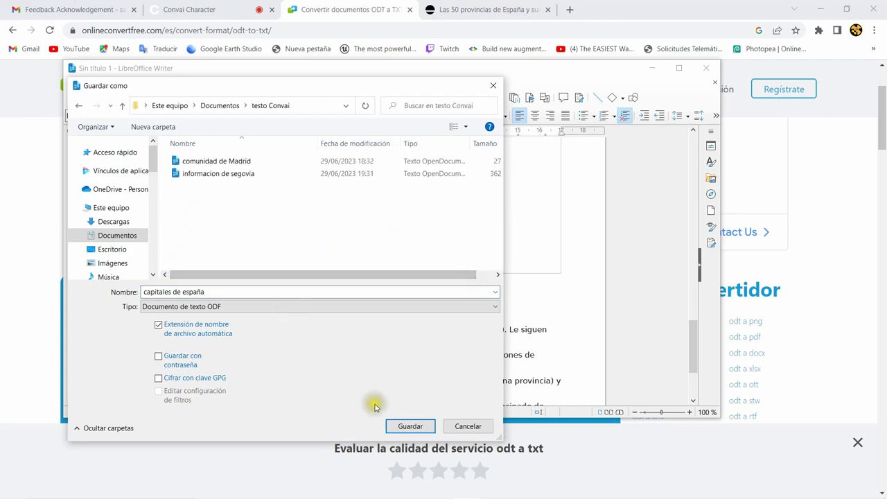
pyautogui.click(399, 428)
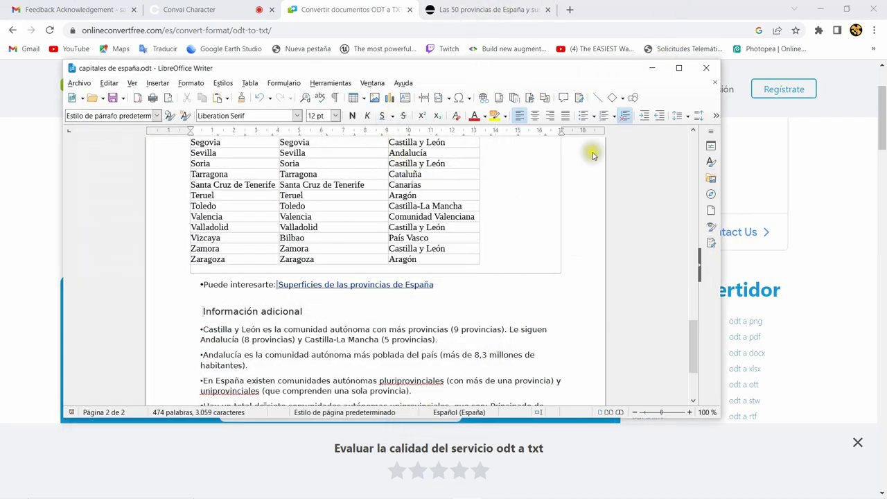
# Close Writer and return to the ODT-to-TXT converter tab in Chrome
pyautogui.click(711, 73)
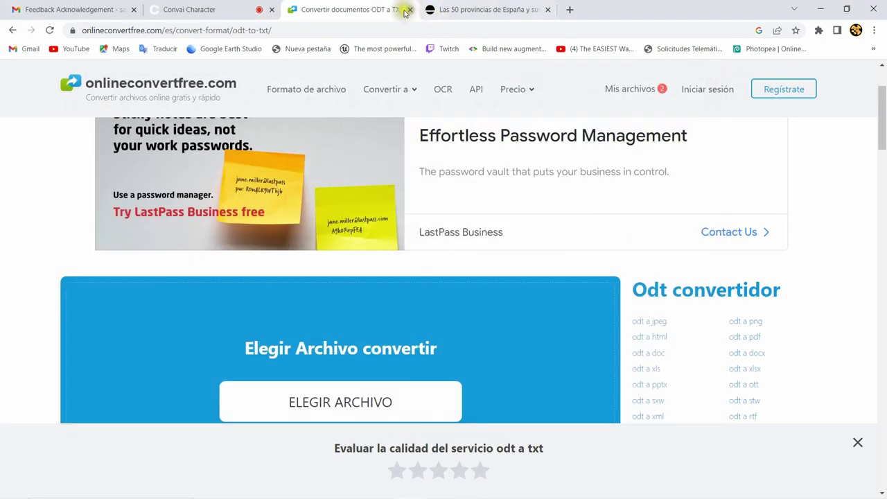
pyautogui.click(246, 11)
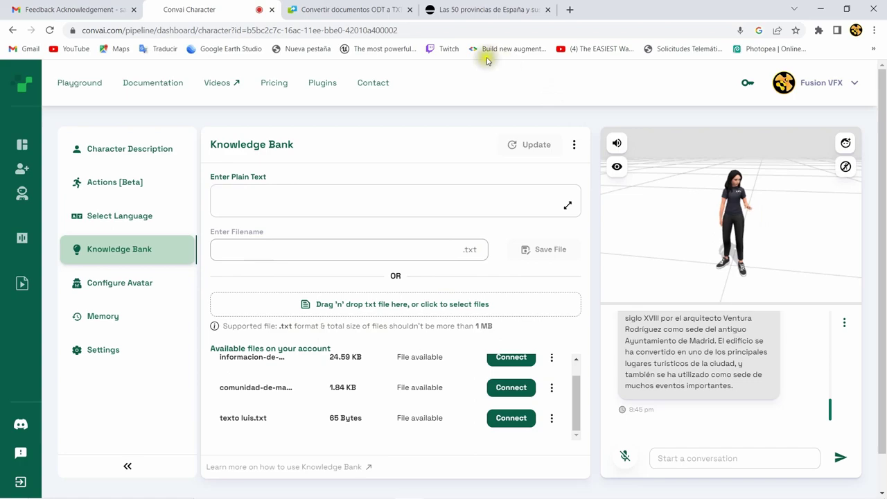
pyautogui.click(351, 9)
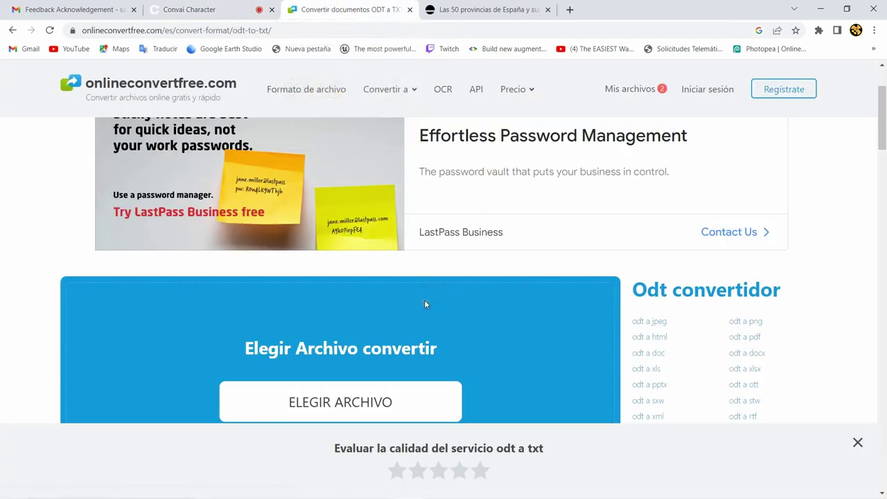
pyautogui.scroll(1, 424, 299)
pyautogui.scroll(-1, 426, 304)
pyautogui.scroll(-1, 428, 311)
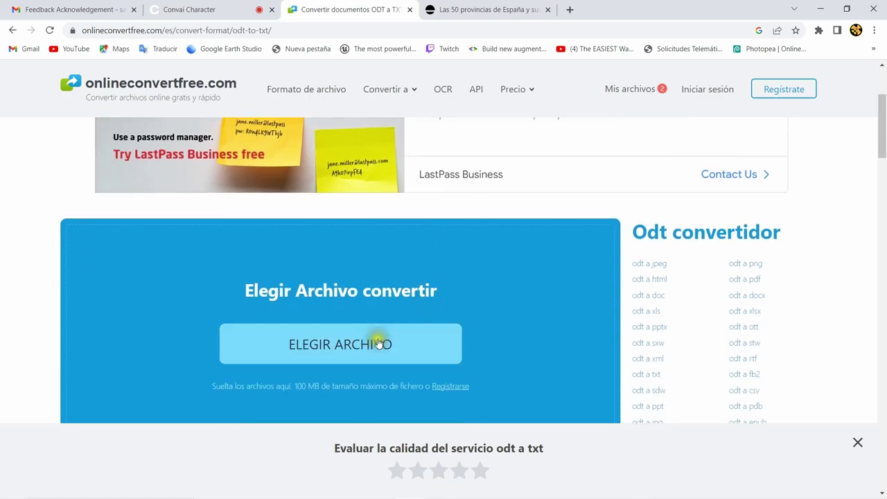
# Upload capitales de españa.odt to the converter and convert it to txt
pyautogui.click(328, 335)
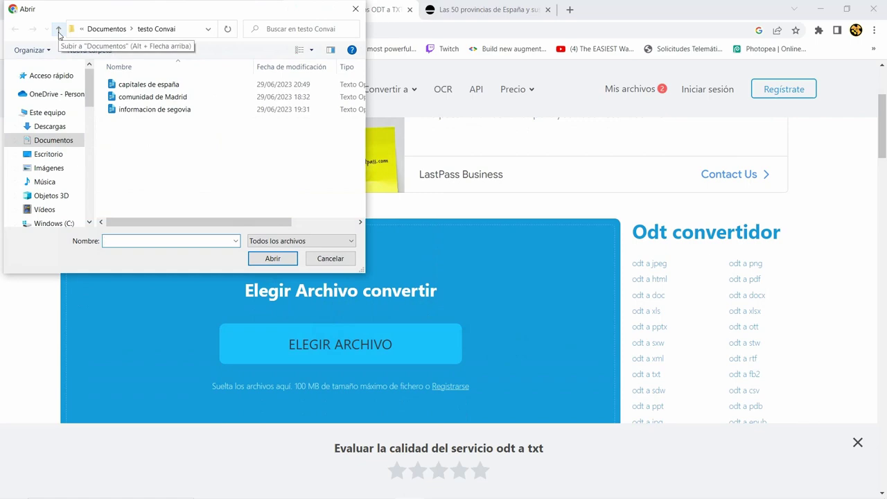
pyautogui.click(154, 86)
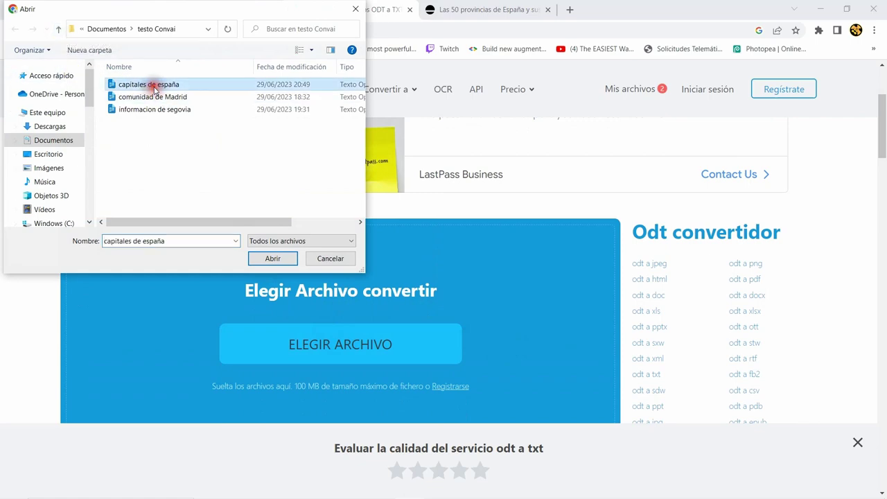
pyautogui.click(272, 259)
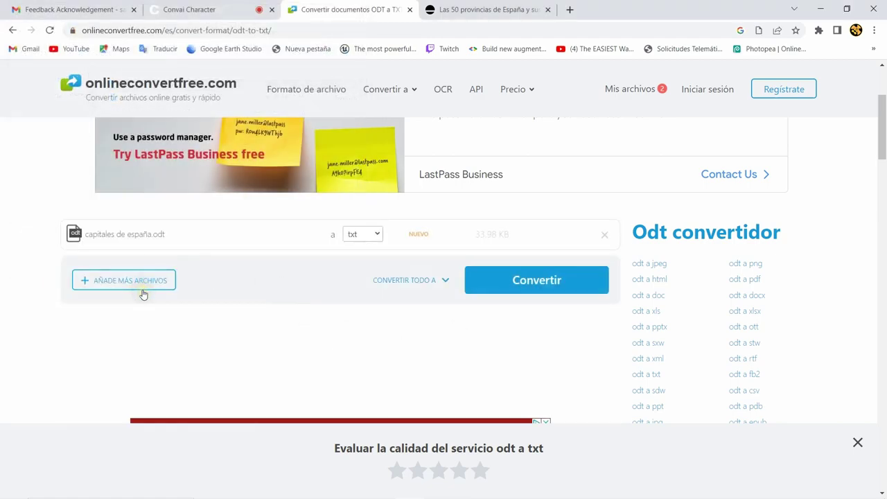
pyautogui.click(551, 291)
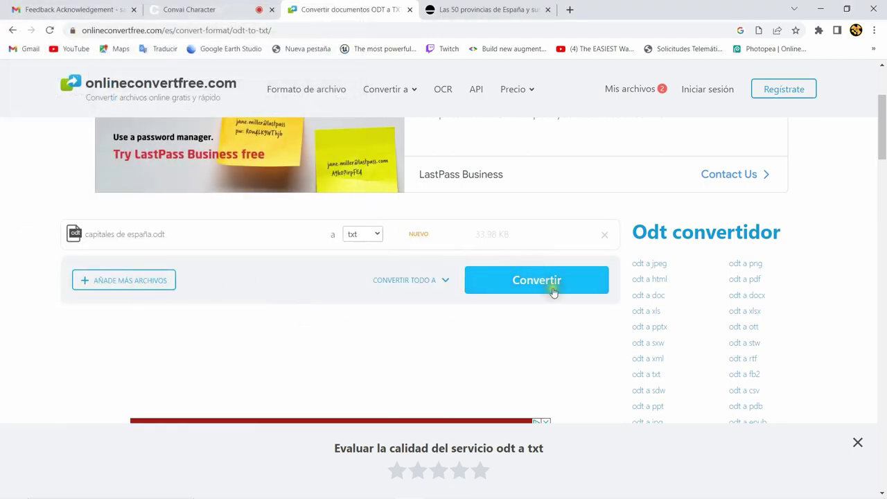
pyautogui.click(548, 283)
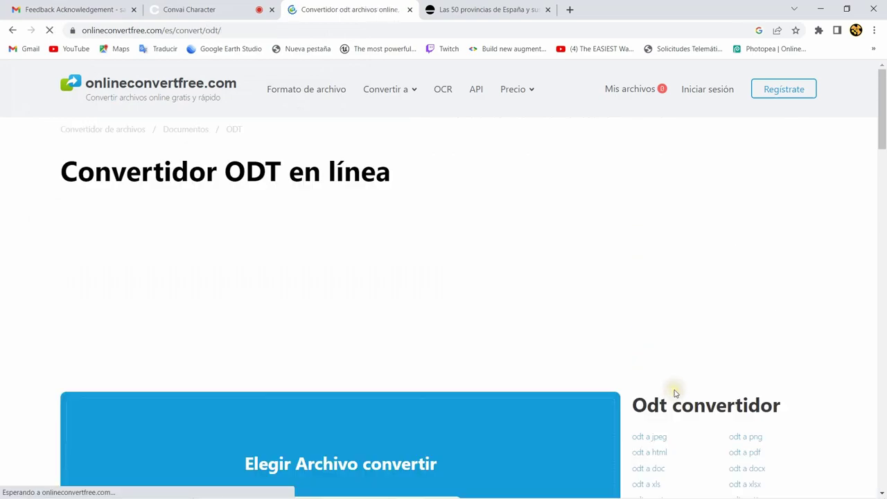
# Download capitales-de-espa195177a.txt, check it in Descargas, and close the converter tab
pyautogui.scroll(-1, 524, 373)
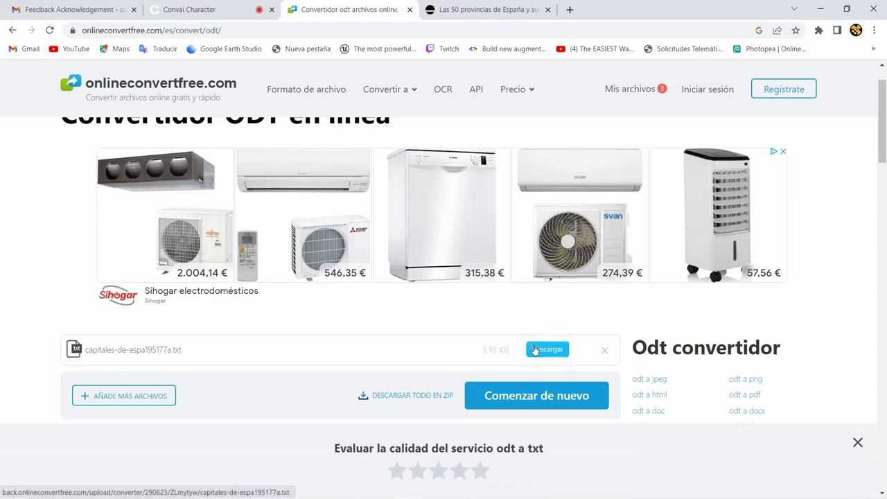
pyautogui.click(535, 350)
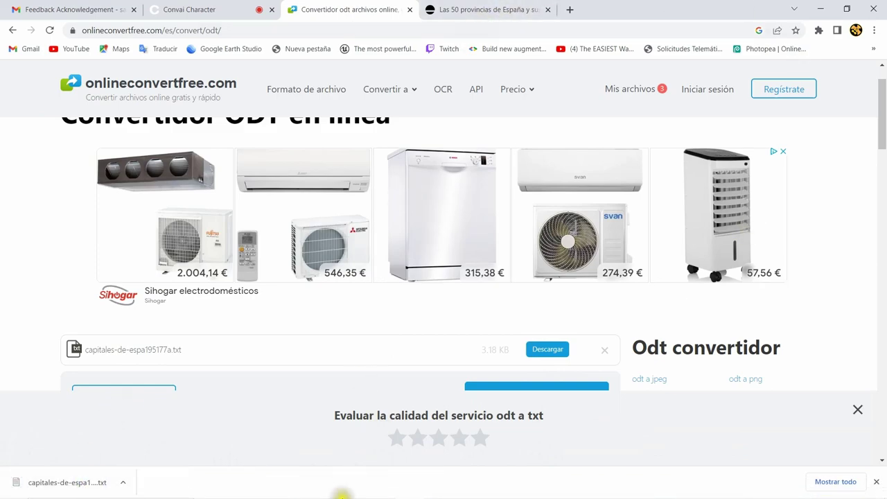
pyautogui.moveTo(235, 487)
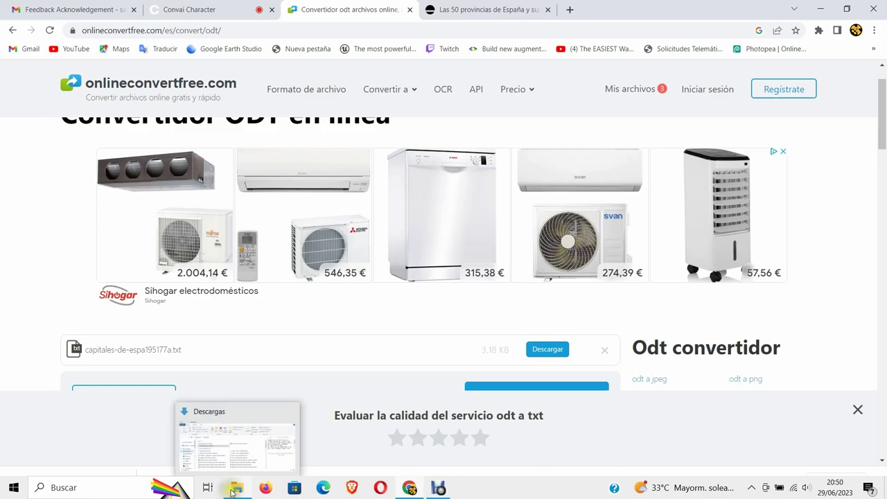
pyautogui.click(234, 444)
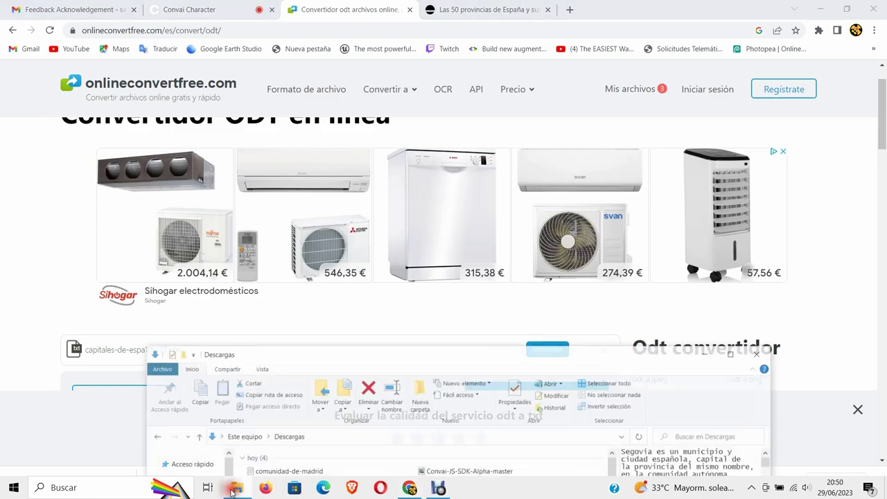
pyautogui.click(542, 313)
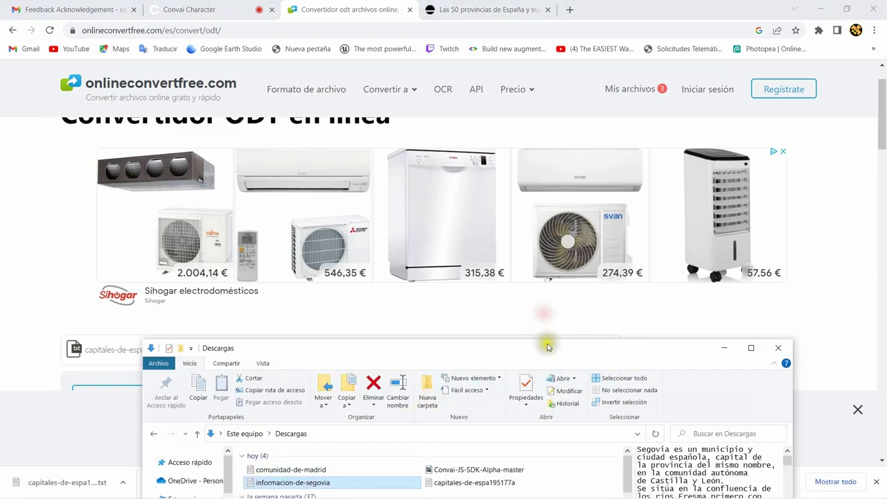
pyautogui.moveTo(551, 355); pyautogui.dragTo(551, 295)
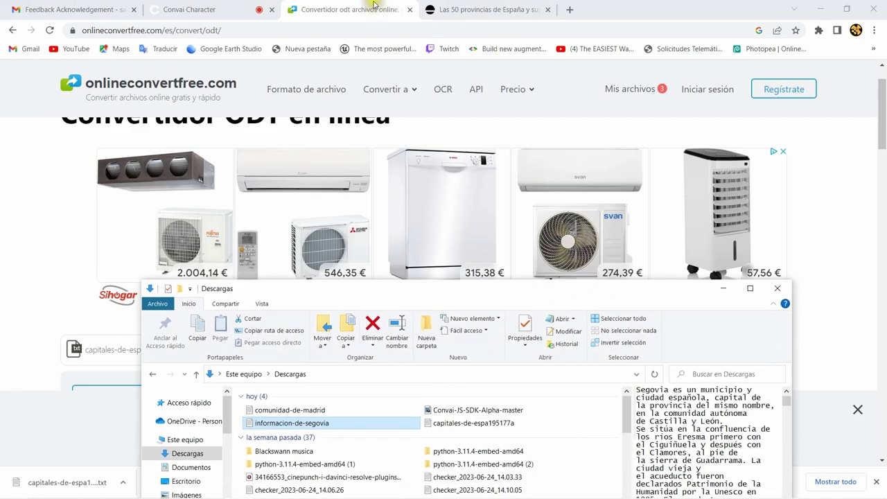
pyautogui.click(406, 10)
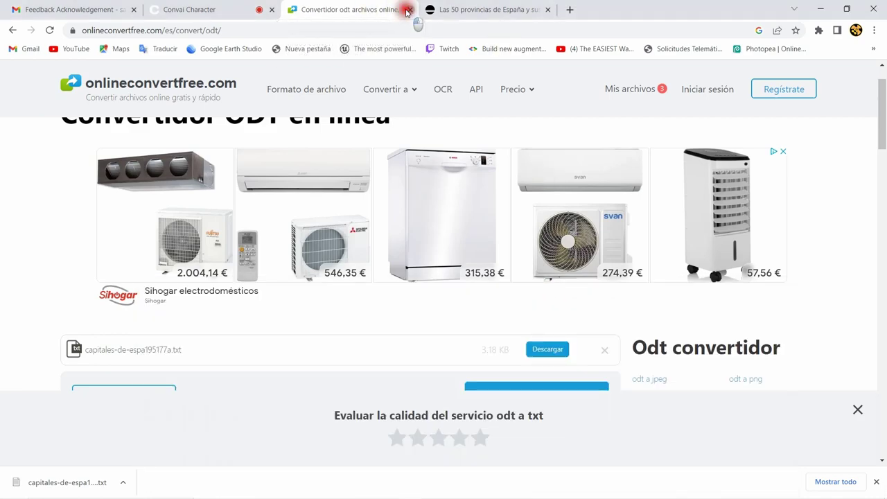
pyautogui.click(409, 10)
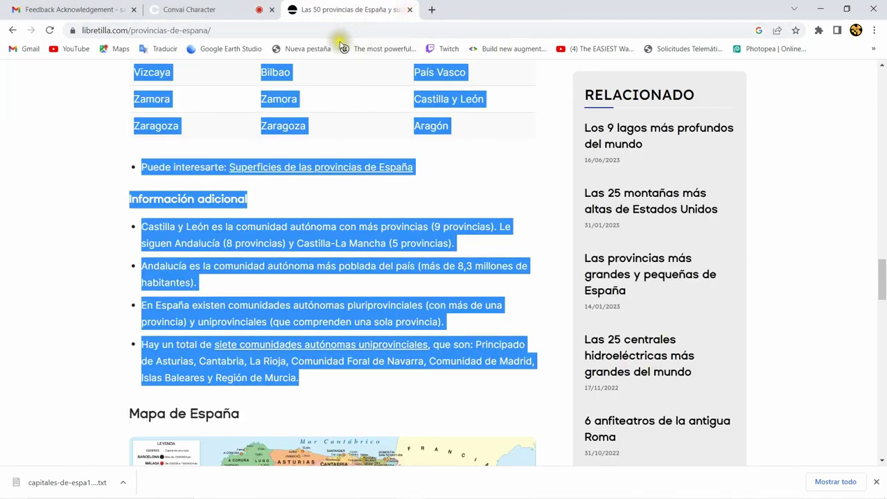
# Close the provinces tab and try dragging the txt from Downloads onto the upload form
pyautogui.click(409, 10)
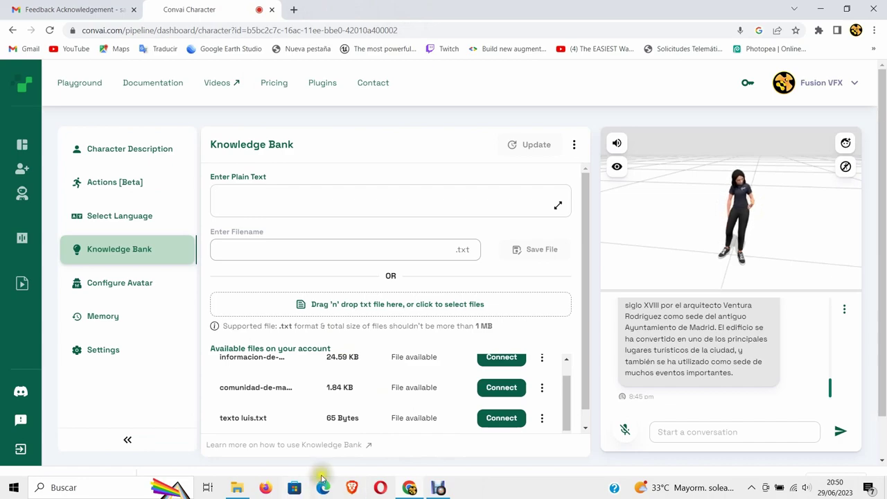
pyautogui.click(237, 487)
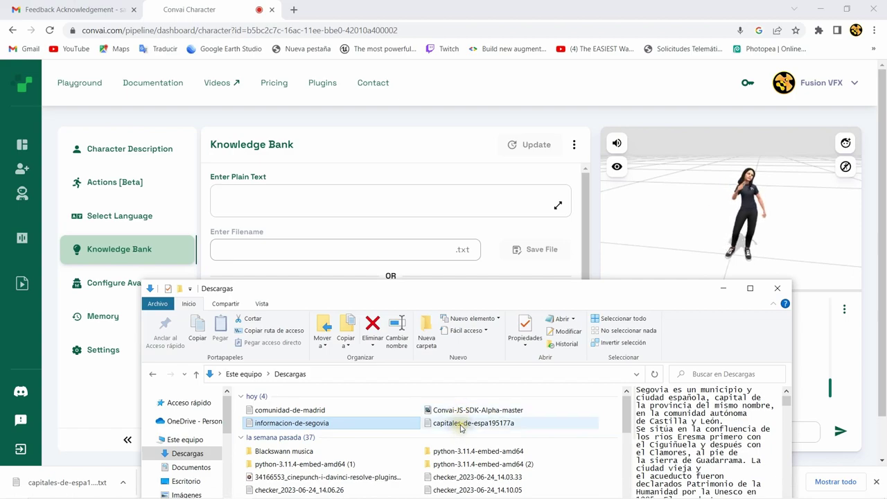
pyautogui.moveTo(460, 430); pyautogui.dragTo(329, 208)
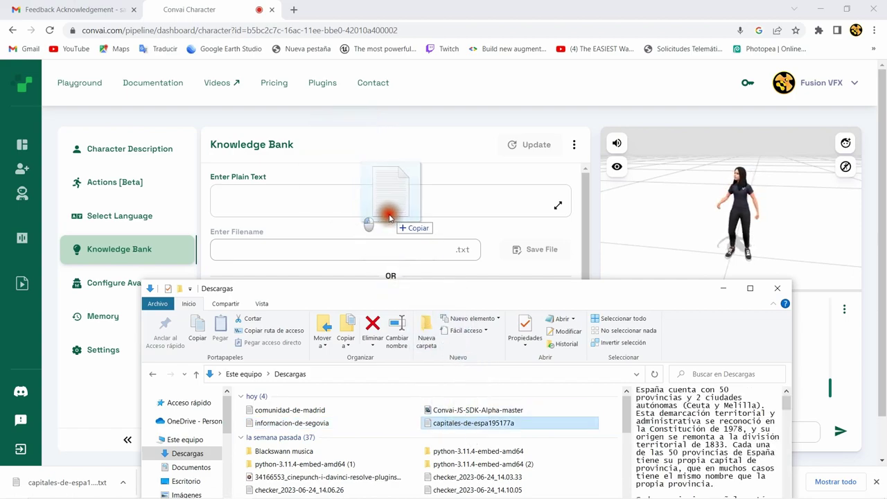
pyautogui.moveTo(329, 208)
pyautogui.mouseDown()
pyautogui.moveTo(436, 258)
pyautogui.moveTo(721, 284)
pyautogui.mouseUp()
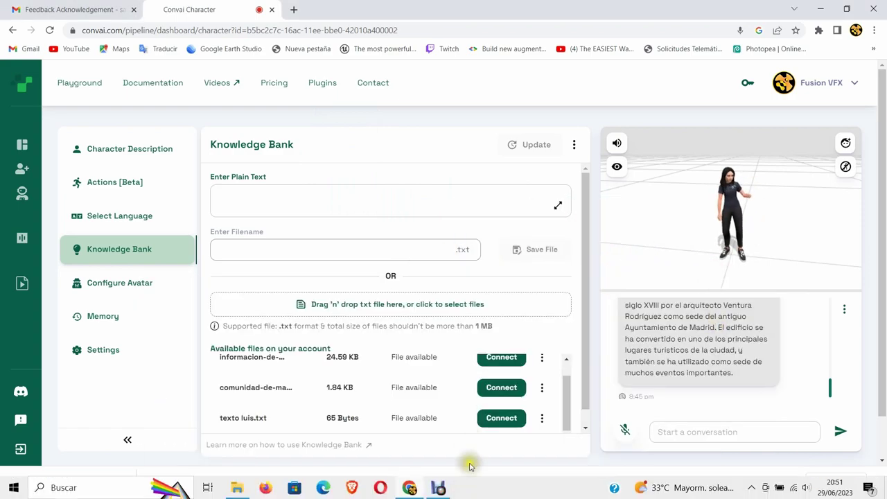
# Pick capitales-de-espa195177a from Descargas in the file picker and open it
pyautogui.click(446, 305)
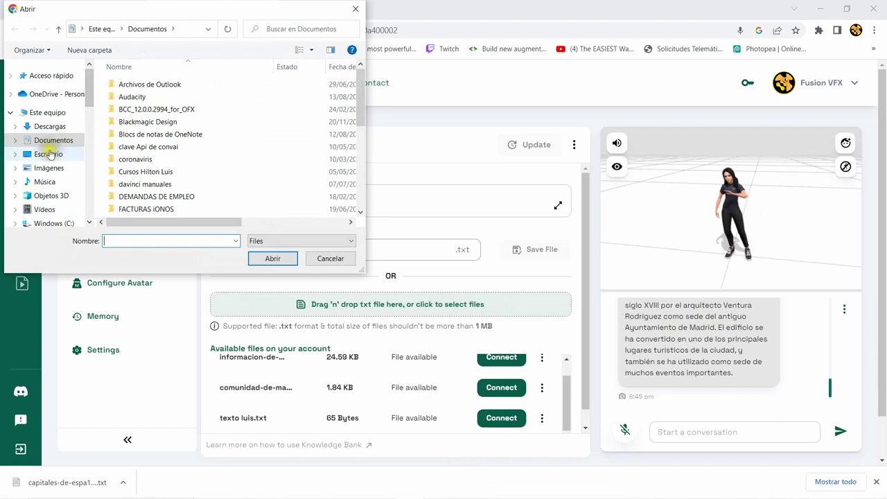
pyautogui.click(46, 127)
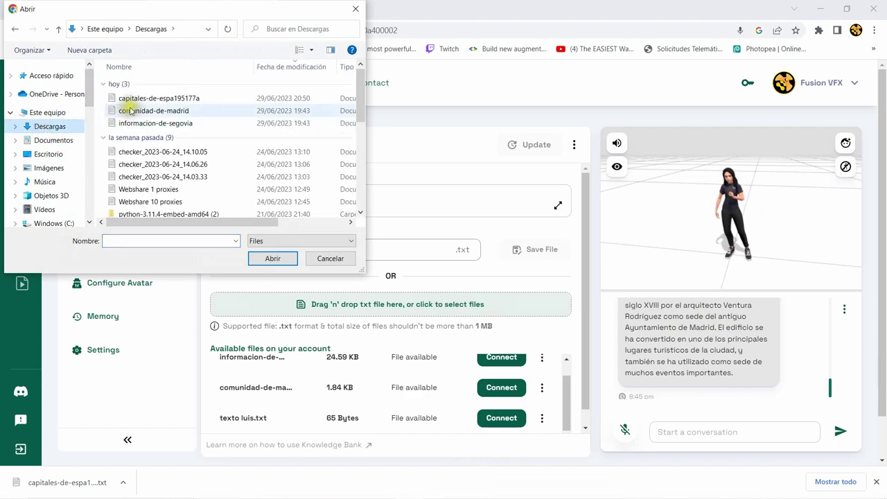
pyautogui.click(135, 100)
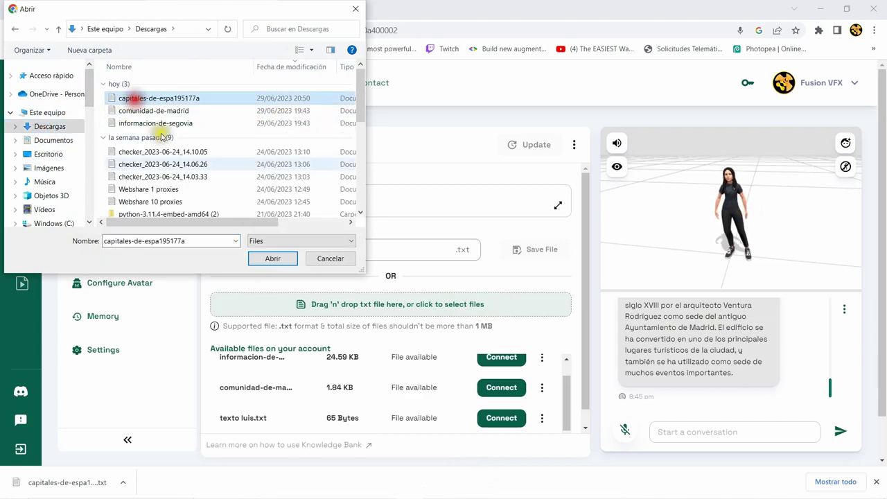
pyautogui.click(254, 258)
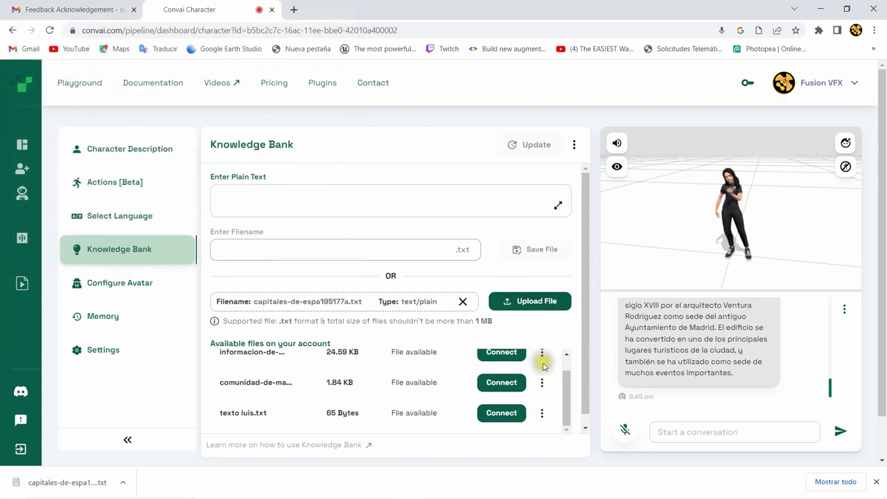
# Upload capitales-de-espa195177a.txt to Maria's Knowledge Bank and wait for it to appear in the list
pyautogui.click(539, 305)
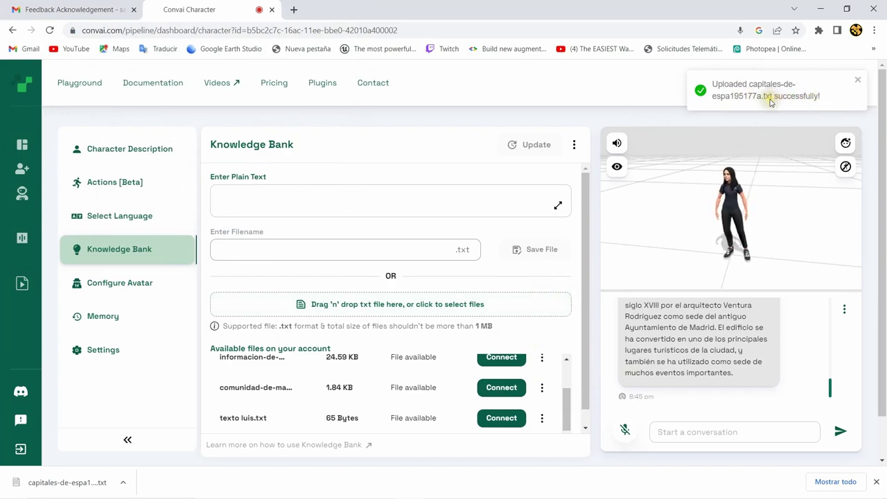
pyautogui.scroll(-1, 505, 312)
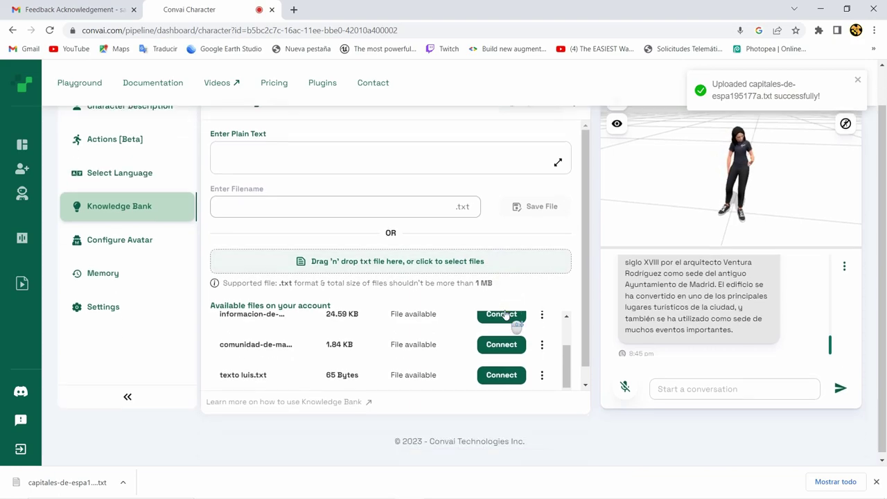
pyautogui.scroll(1, 513, 318)
pyautogui.moveTo(505, 314); pyautogui.dragTo(505, 315)
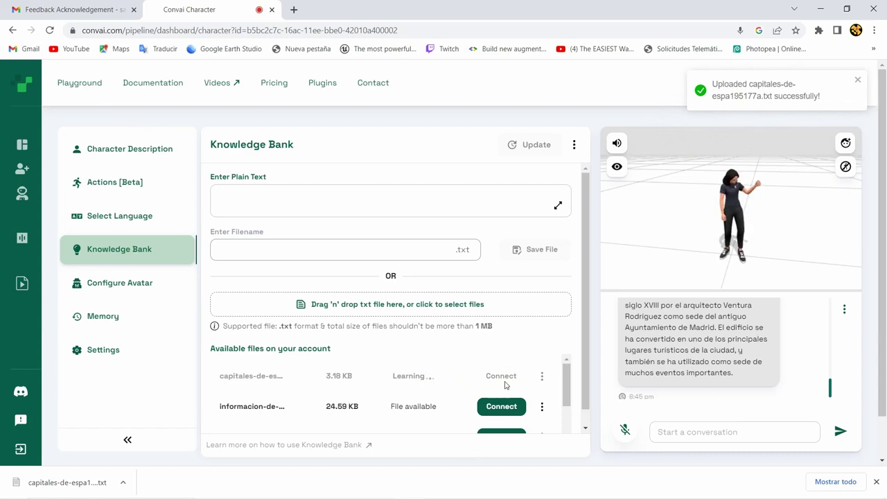
pyautogui.click(630, 424)
pyautogui.click(625, 431)
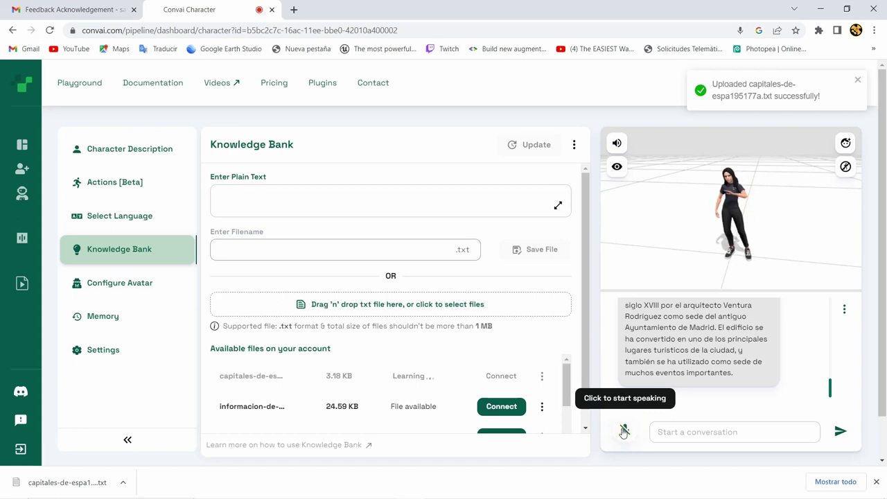
# Dictate and send 'qué es la Plaza de Cibeles', then scroll to read Maria's reply
pyautogui.click(624, 431)
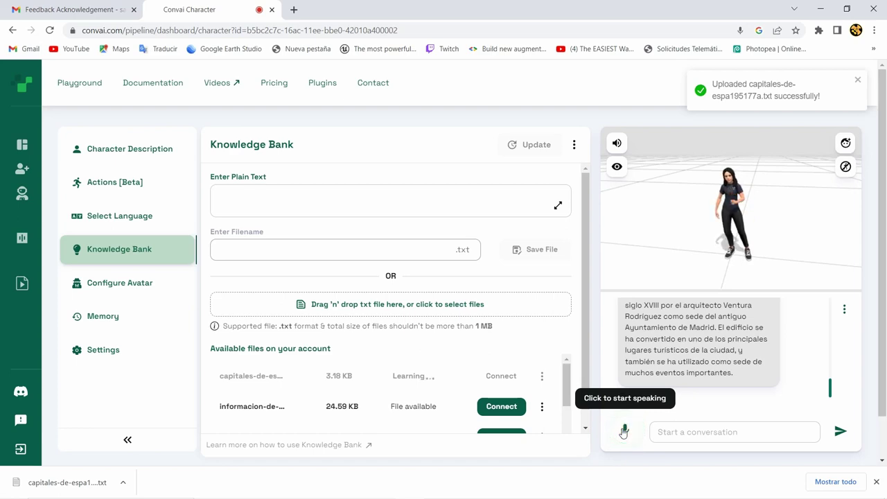
pyautogui.click(840, 431)
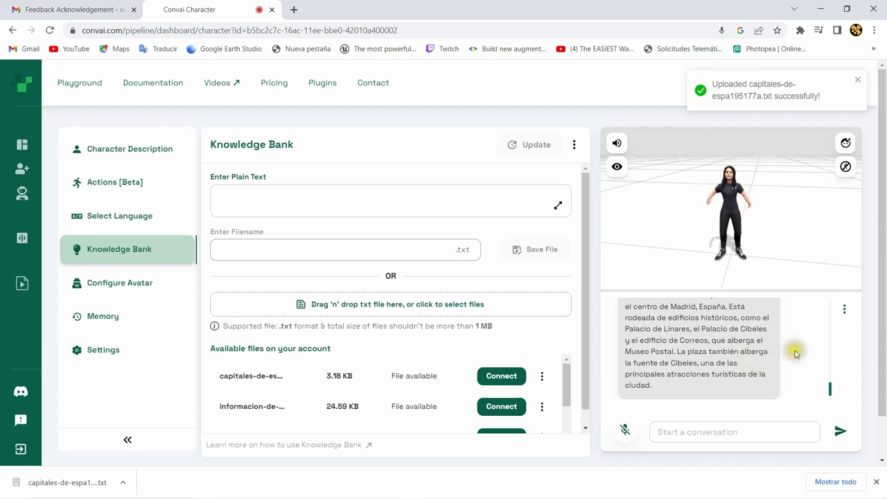
pyautogui.scroll(-2, 794, 354)
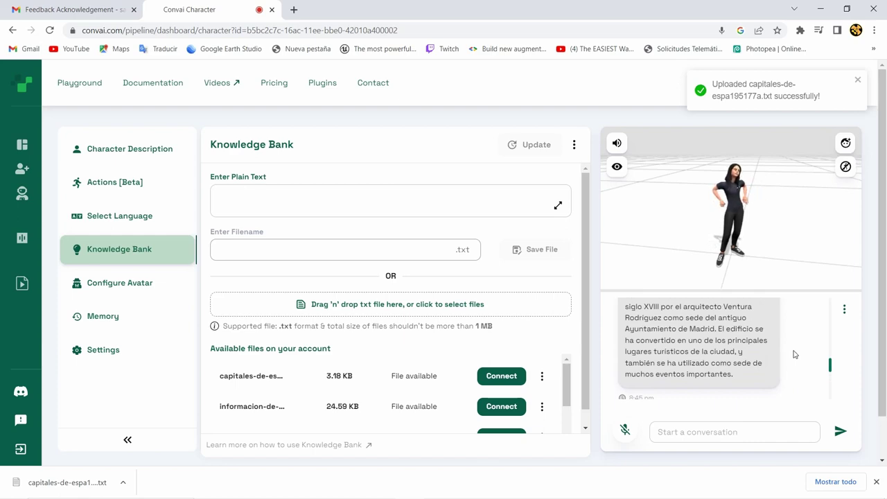
pyautogui.scroll(-1, 794, 354)
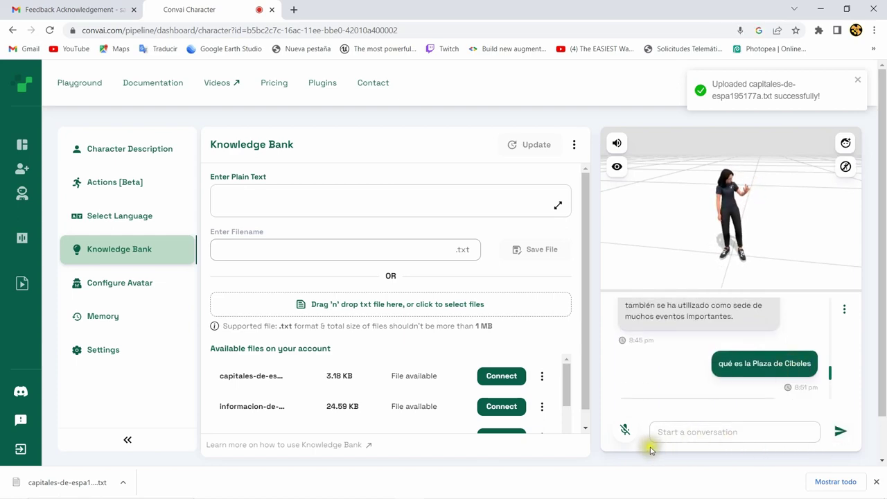
# Dictate 'Segovia se encuentra en Madrid' and read Maria's reply placing Segovia 90 km northwest
pyautogui.click(624, 424)
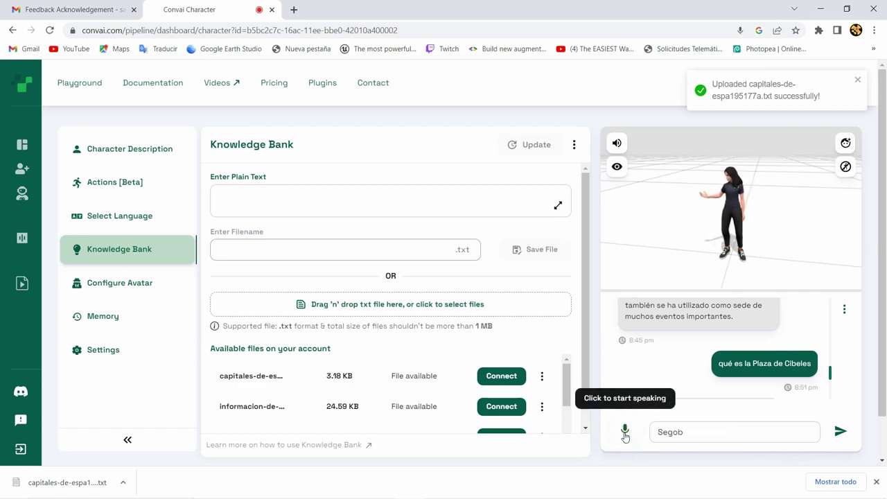
pyautogui.click(835, 432)
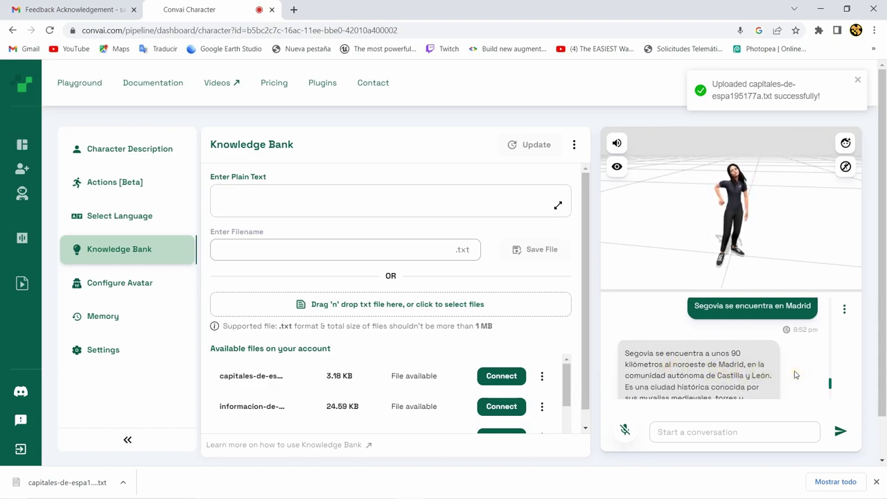
pyautogui.scroll(2, 795, 374)
pyautogui.scroll(1, 795, 374)
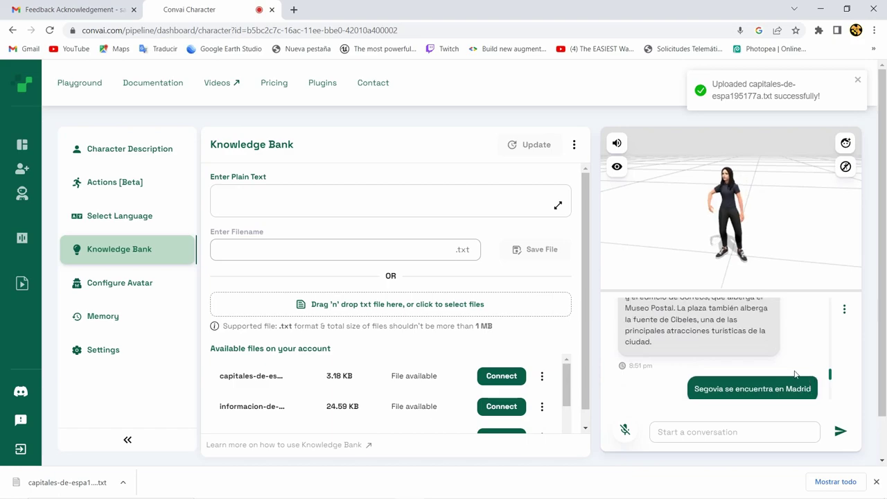
pyautogui.scroll(2, 795, 374)
pyautogui.scroll(1, 794, 374)
pyautogui.scroll(1, 794, 374)
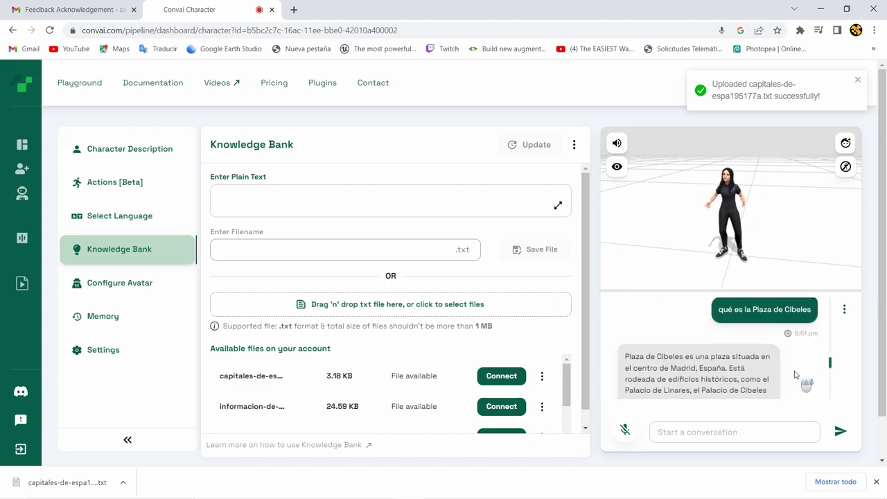
pyautogui.scroll(-5, 794, 374)
pyautogui.scroll(-2, 794, 374)
pyautogui.scroll(-2, 795, 374)
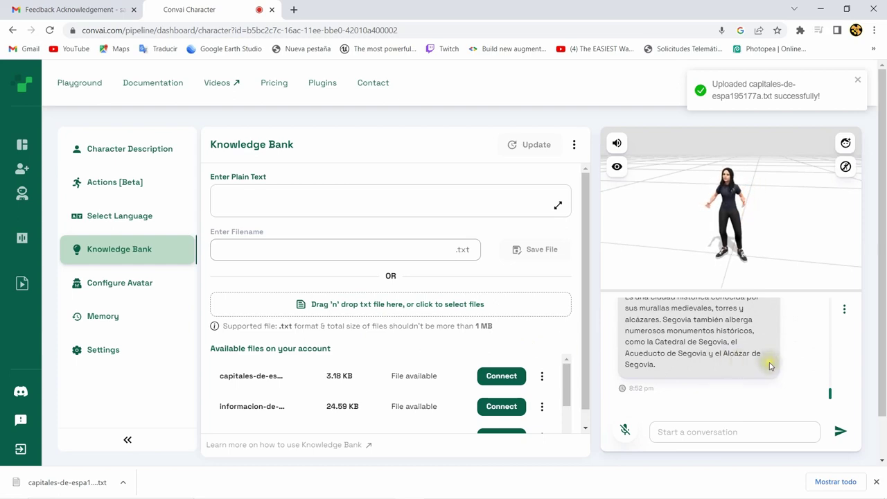
pyautogui.click(628, 433)
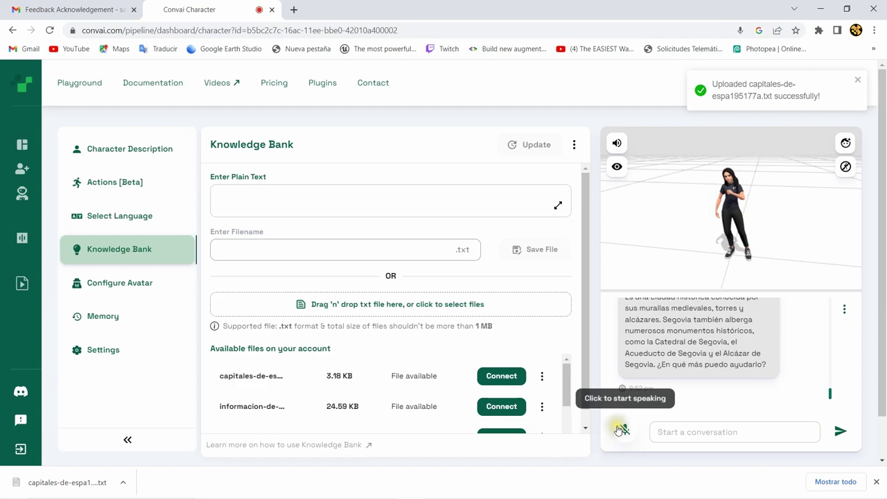
# Ask Maria about Toledo by voice and read her reply on its Cathedral, Alcázar and history
pyautogui.click(624, 430)
pyautogui.click(835, 433)
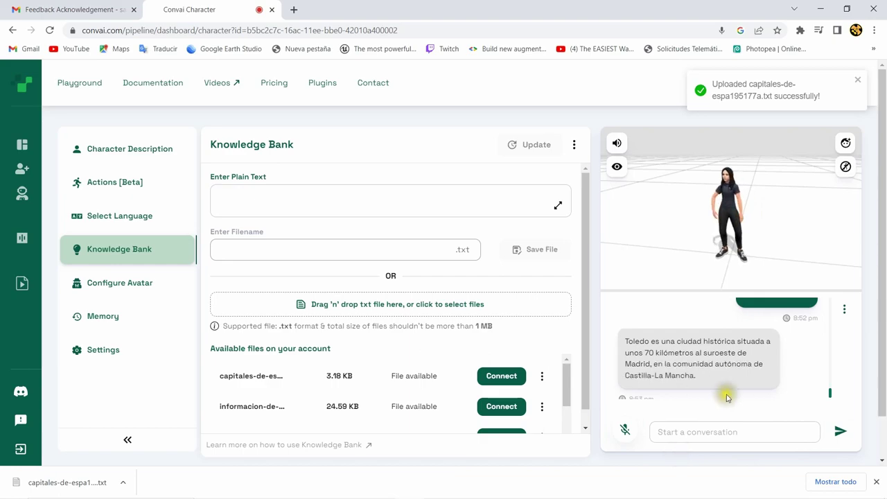
pyautogui.scroll(-1, 795, 357)
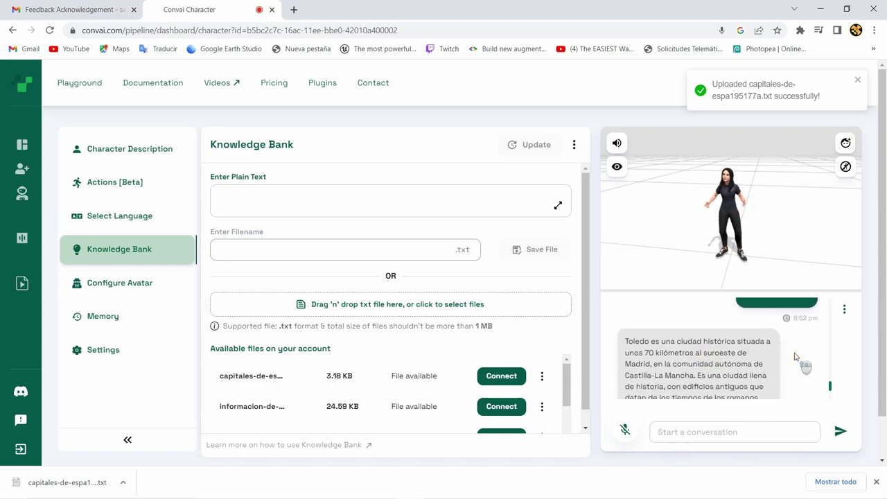
pyautogui.scroll(-2, 795, 356)
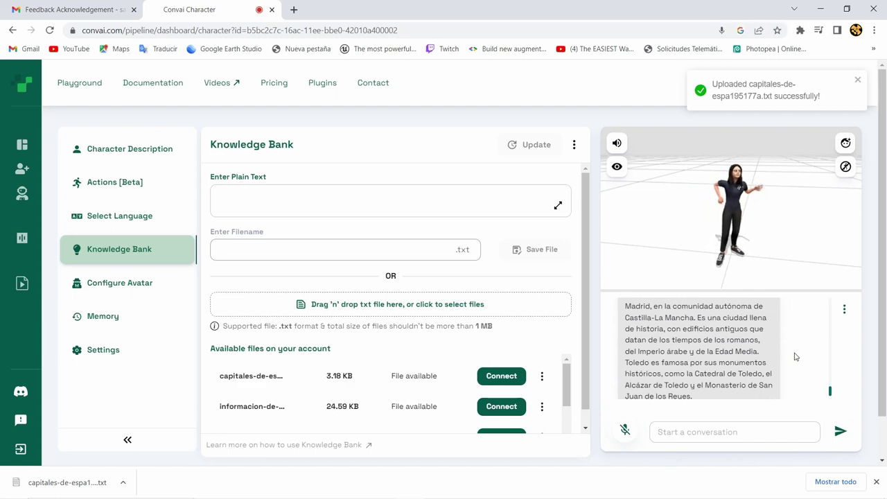
pyautogui.scroll(1, 795, 356)
pyautogui.scroll(1, 795, 356)
pyautogui.scroll(-2, 795, 356)
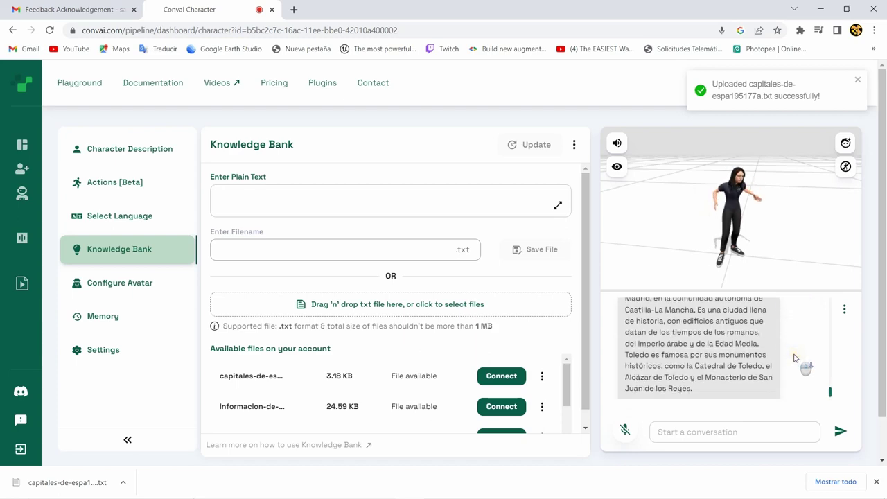
pyautogui.scroll(-1, 795, 358)
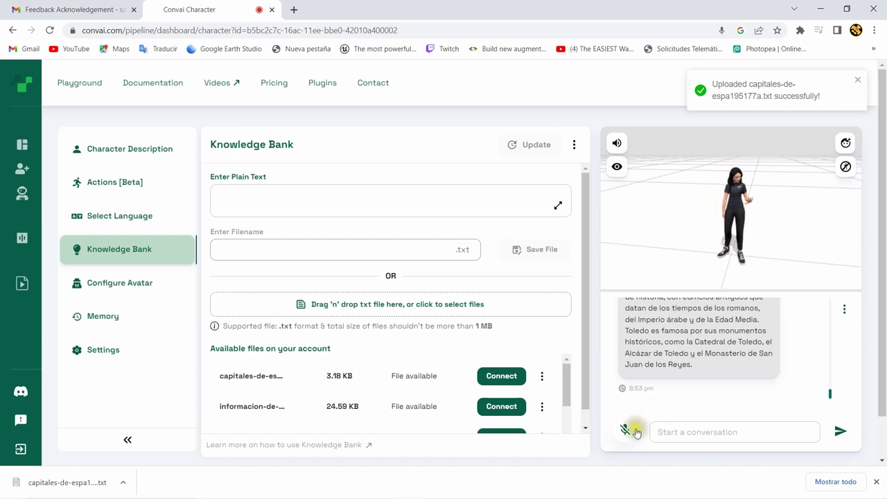
pyautogui.scroll(-2, 249, 387)
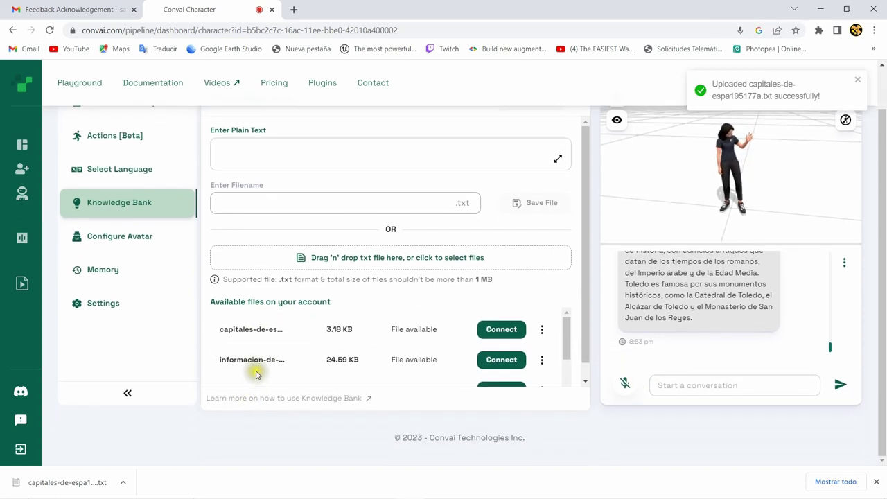
# Ask Maria by voice about the Comunidad de Madrid and read her reply naming Madrid, Toledo, Segovia
pyautogui.moveTo(564, 327); pyautogui.dragTo(563, 316)
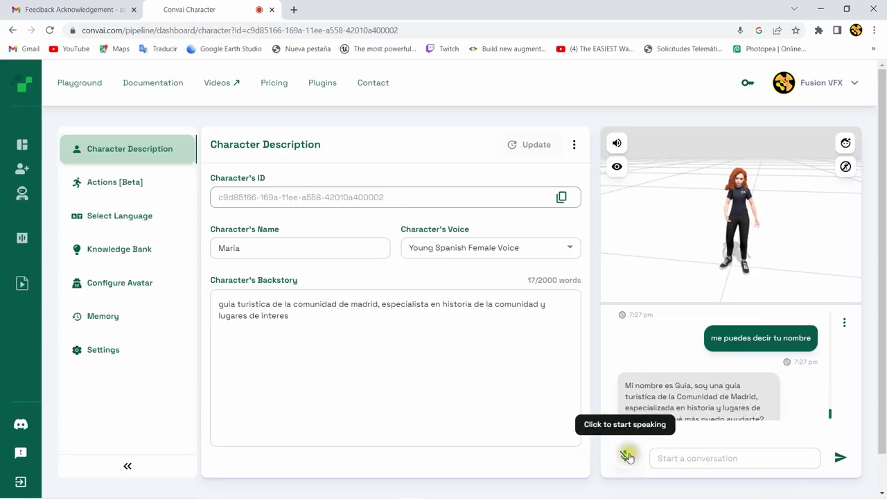
pyautogui.click(627, 456)
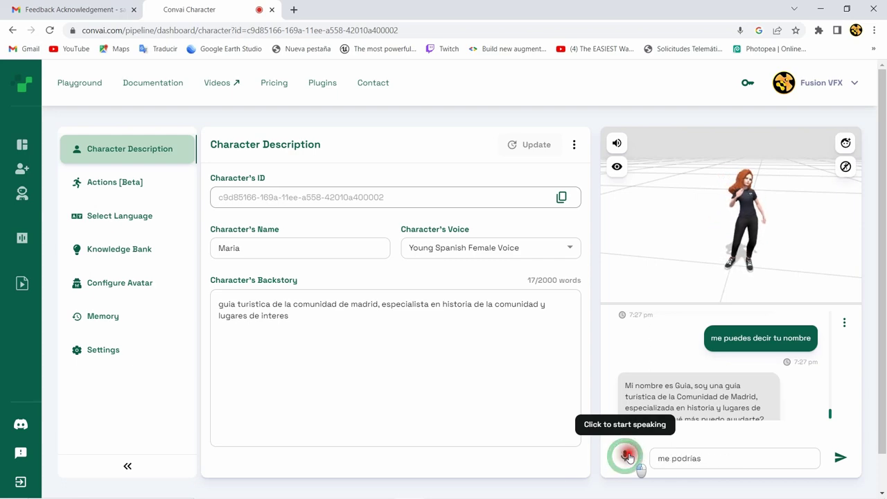
pyautogui.click(627, 457)
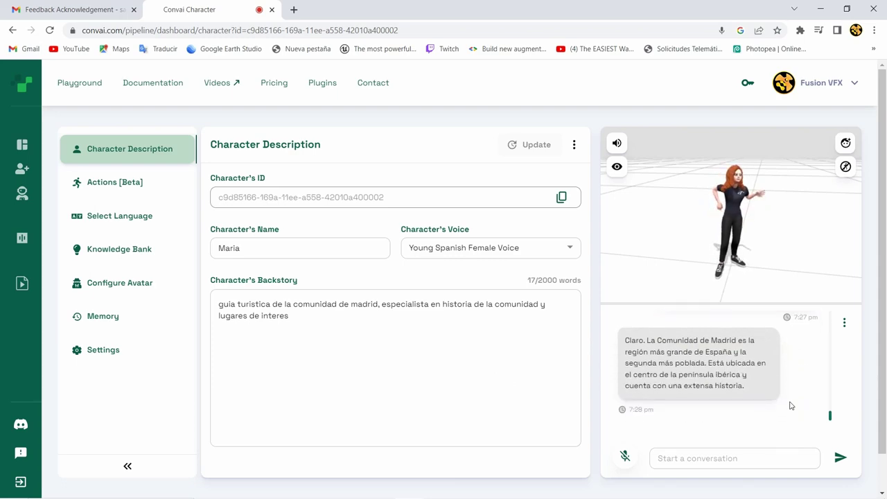
pyautogui.scroll(2, 790, 405)
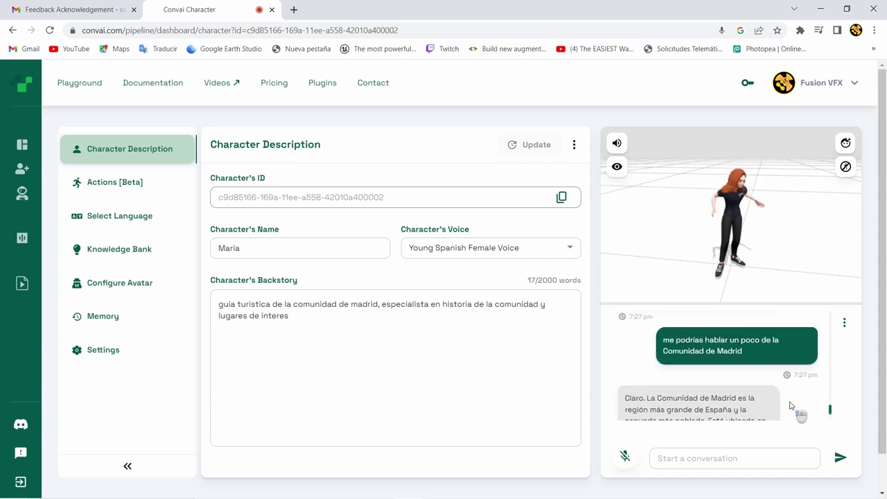
pyautogui.scroll(-2, 793, 395)
pyautogui.scroll(-1, 794, 389)
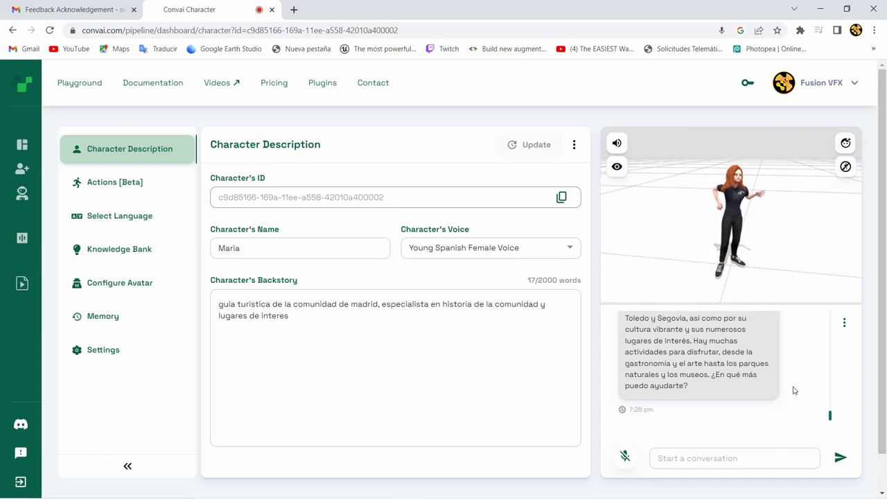
# Dictate a Segovia statement and read Maria's reply about its cathedral, Alcázar and cochinillo asado
pyautogui.click(672, 462)
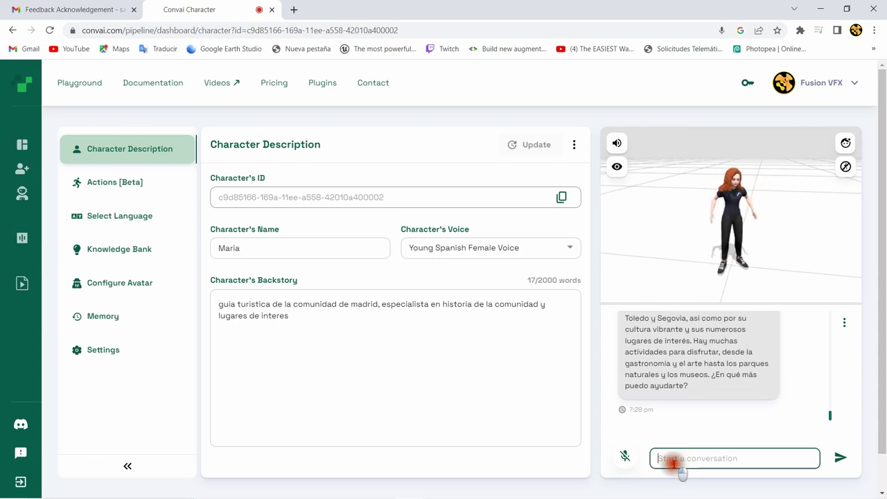
pyautogui.click(620, 460)
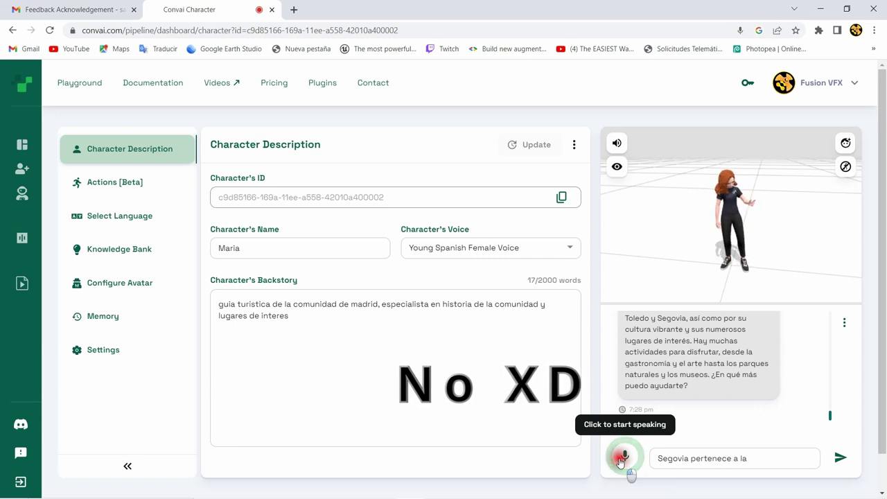
pyautogui.click(620, 460)
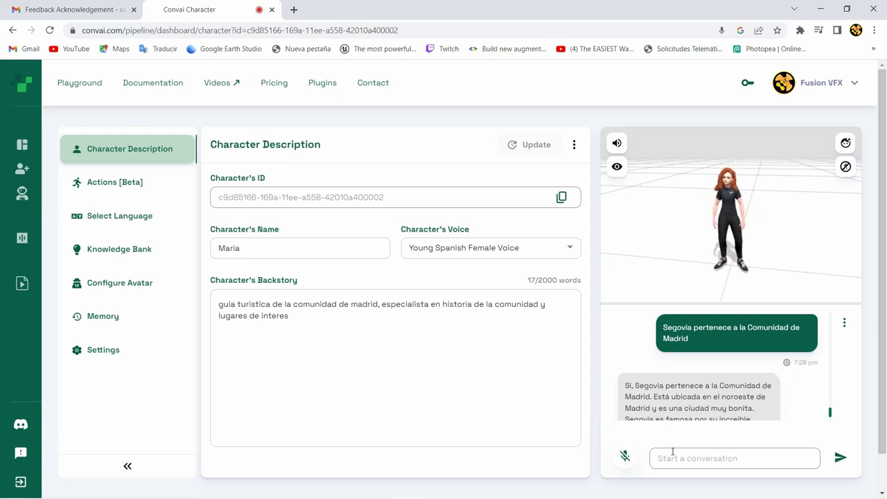
pyautogui.scroll(-3, 689, 405)
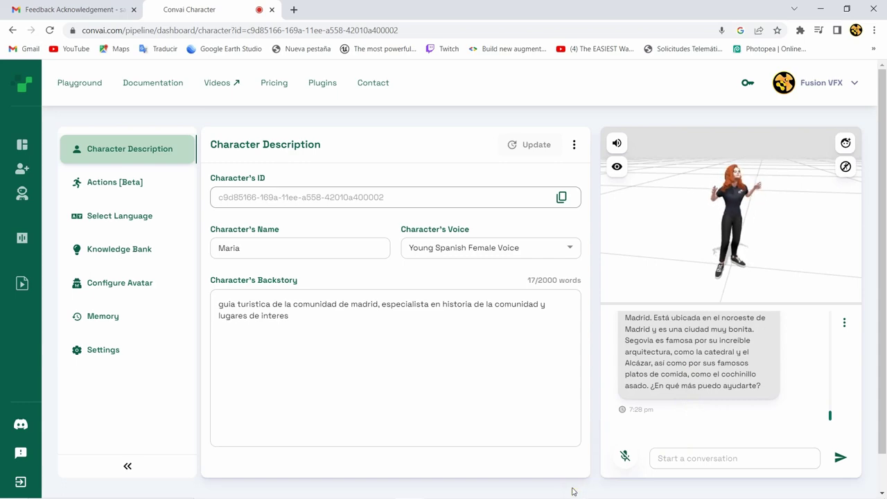
pyautogui.click(542, 442)
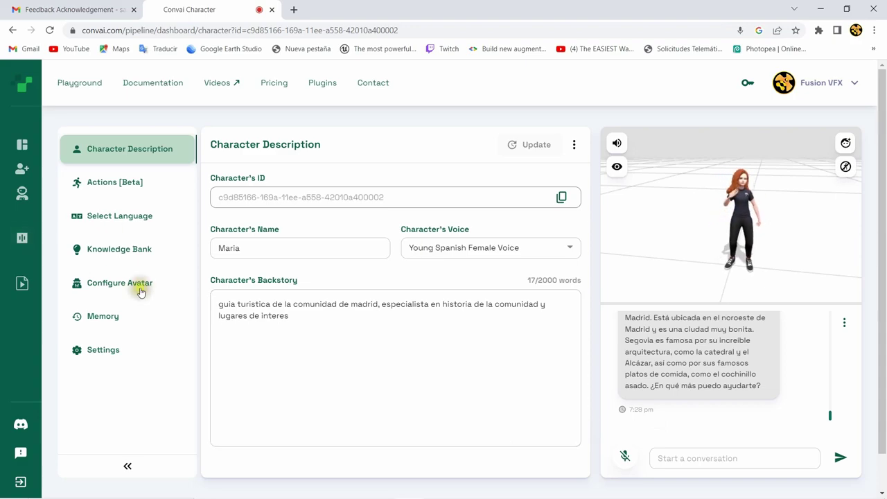
# Open Maria's Knowledge Bank, then start a new browser tab with 'convai' typed in
pyautogui.click(113, 250)
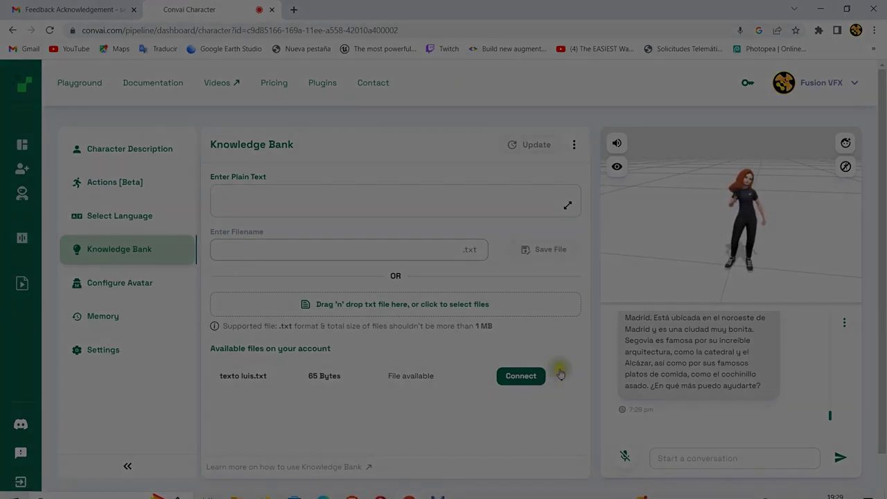
pyautogui.click(293, 9)
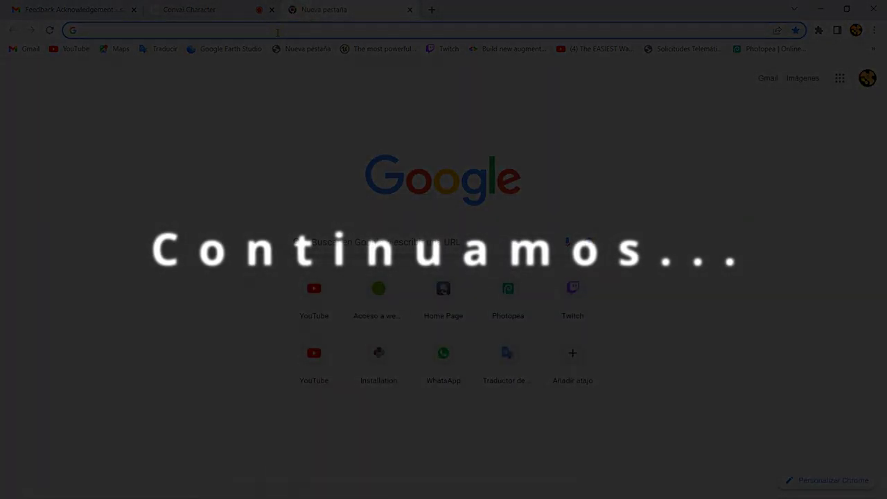
pyautogui.write('convai.com/pipeline/dashboard/character?id=b5bc2c7c-16ac-11ee-bbe0-42010a400002')
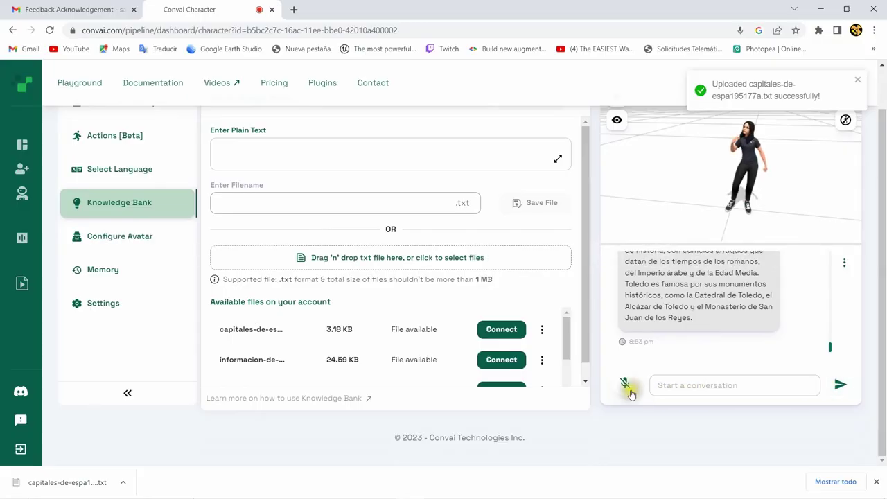
# Ask Maria by voice for Madrid's population and get 3.166.141 from the 2018 census
pyautogui.click(625, 383)
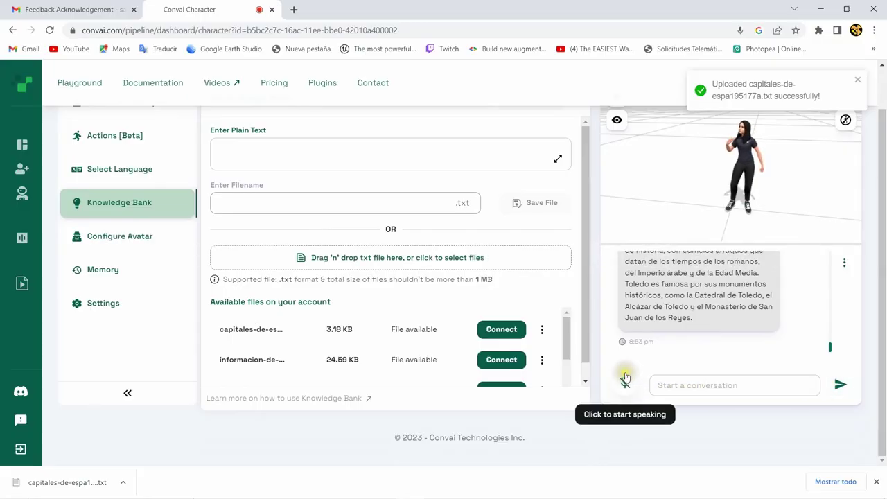
pyautogui.click(625, 385)
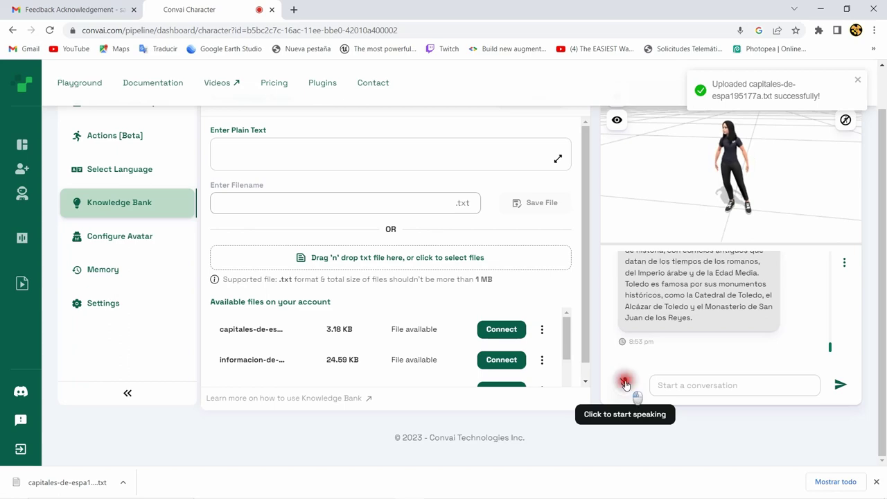
pyautogui.click(838, 385)
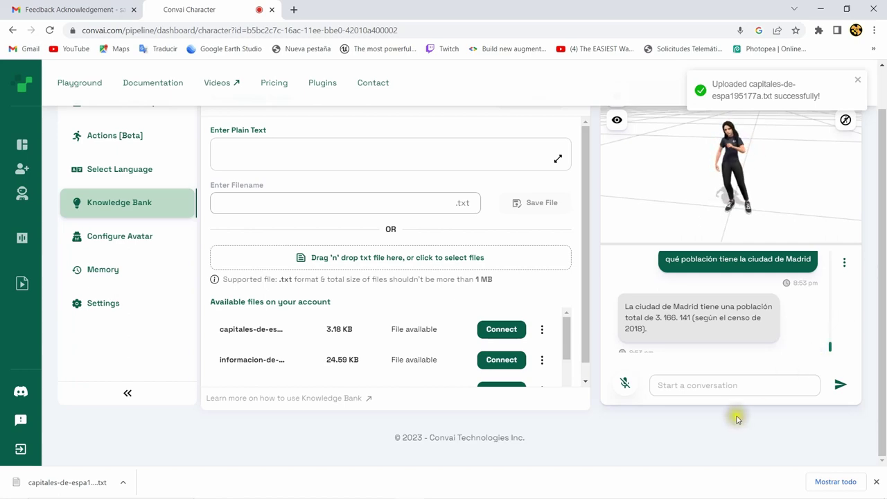
pyautogui.click(624, 385)
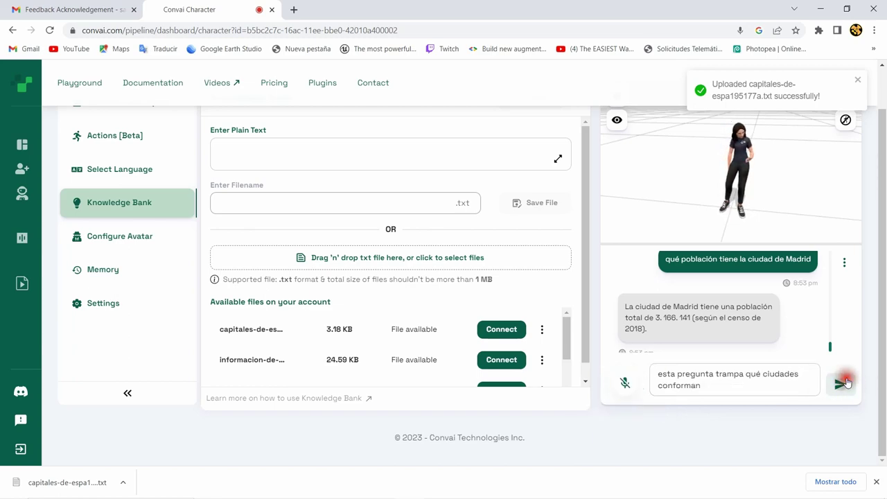
# Send the question on which cities form Madrid and read Maria's list, Alcobendas to Velilla de San Antonio
pyautogui.click(839, 385)
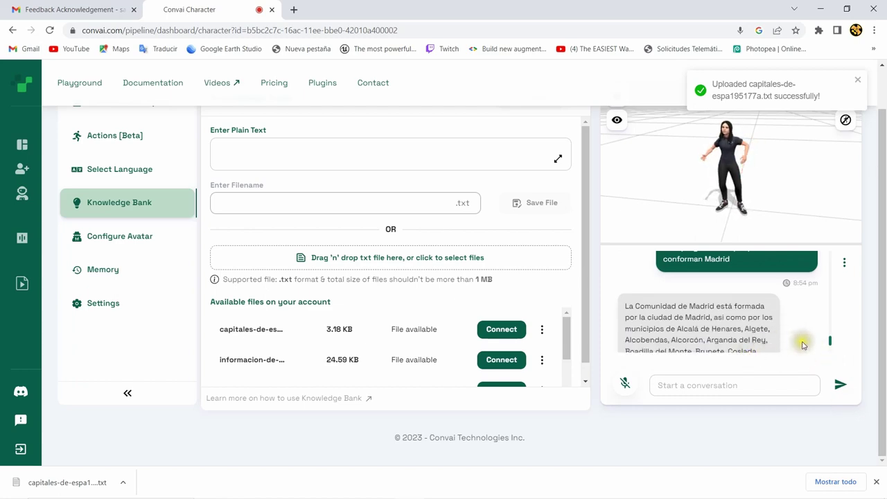
pyautogui.moveTo(828, 341); pyautogui.dragTo(841, 349)
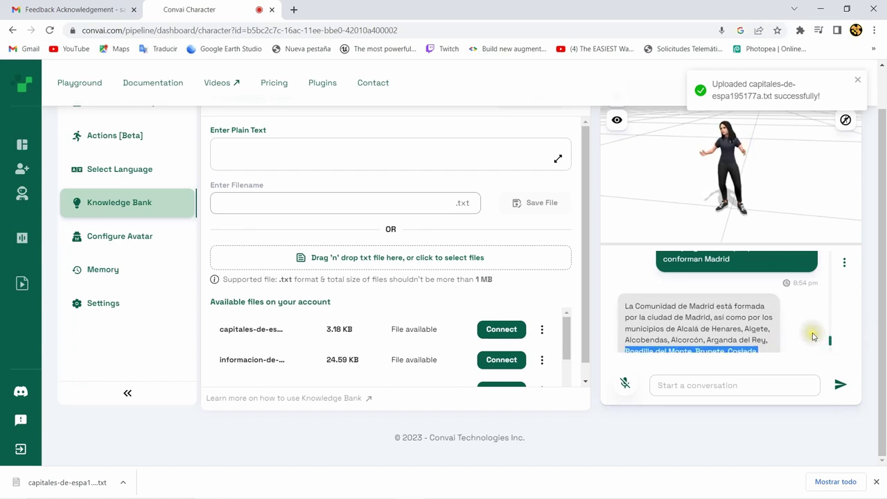
pyautogui.scroll(2, 814, 334)
pyautogui.scroll(3, 813, 334)
pyautogui.scroll(2, 813, 336)
pyautogui.scroll(-5, 814, 337)
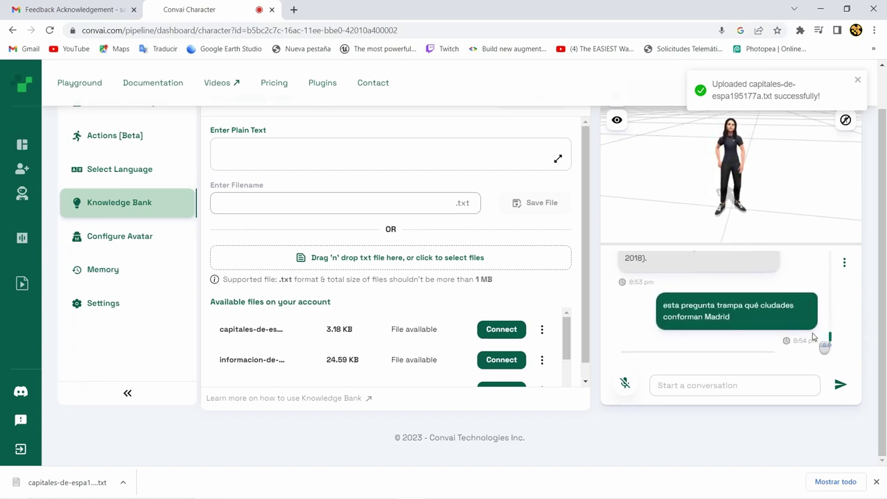
pyautogui.scroll(1, 813, 336)
pyautogui.scroll(1, 813, 337)
pyautogui.scroll(2, 814, 337)
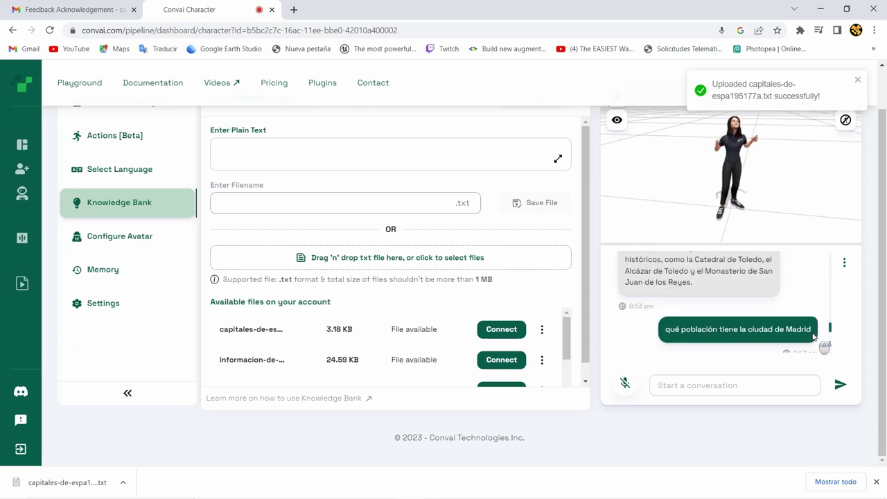
pyautogui.scroll(2, 813, 337)
pyautogui.scroll(-1, 813, 337)
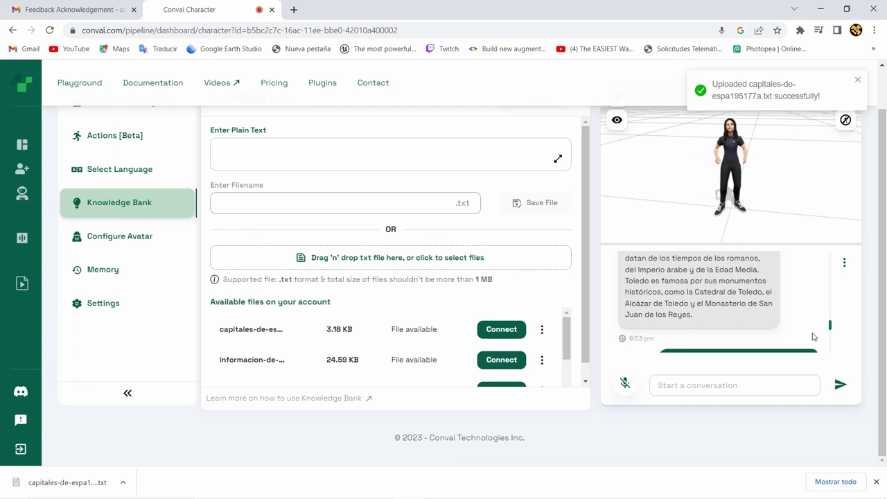
pyautogui.scroll(-2, 813, 336)
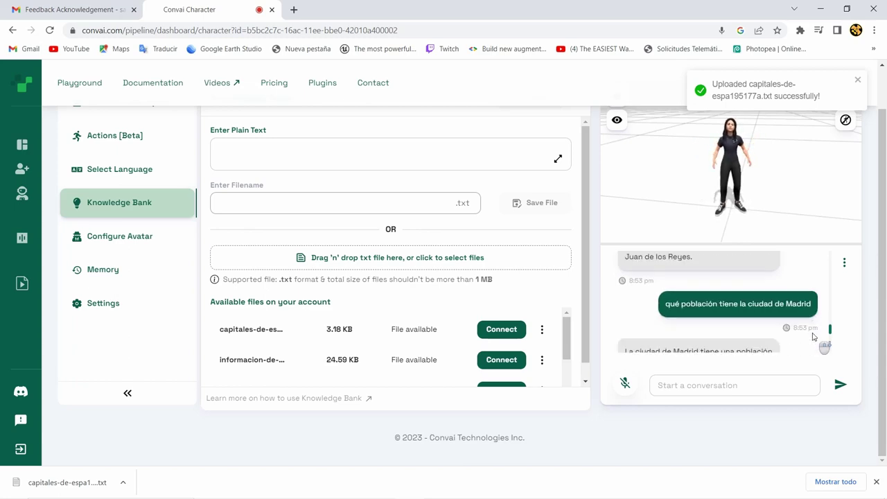
pyautogui.scroll(-2, 812, 336)
pyautogui.scroll(-2, 813, 336)
pyautogui.scroll(-1, 813, 336)
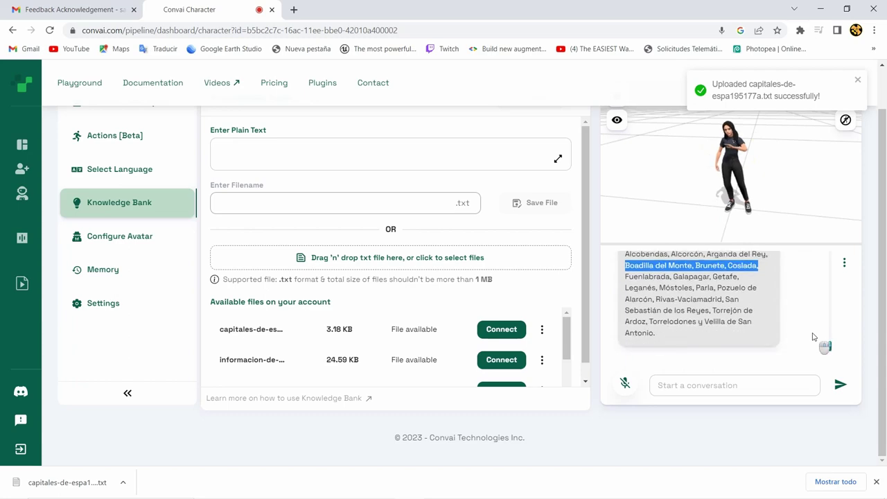
pyautogui.scroll(-1, 813, 336)
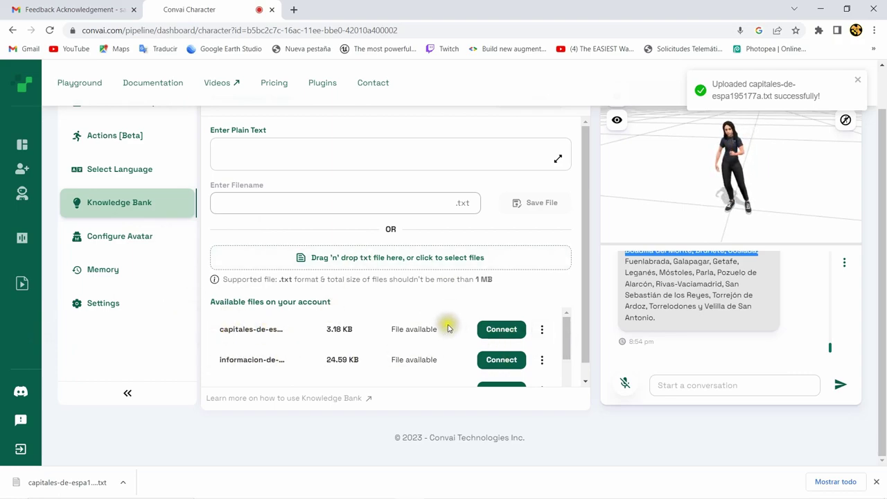
# Connect capitales-de-espa195177a.txt to Maria's Knowledge Bank
pyautogui.click(499, 331)
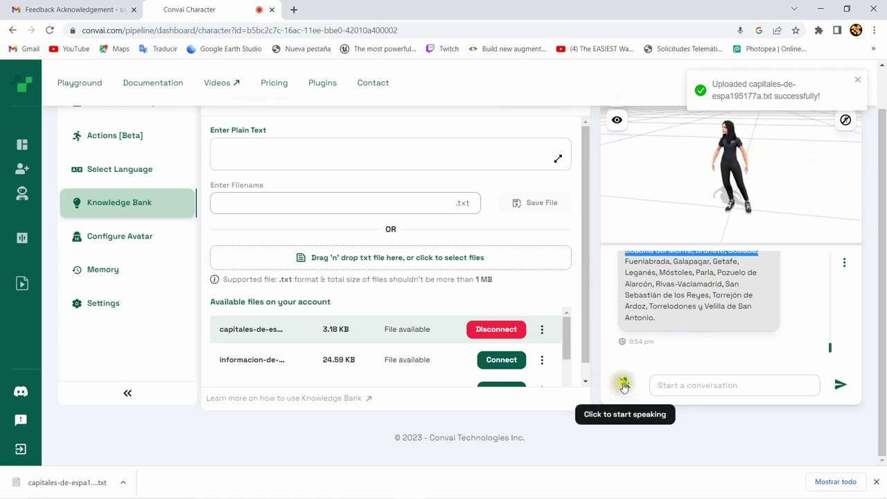
pyautogui.click(621, 385)
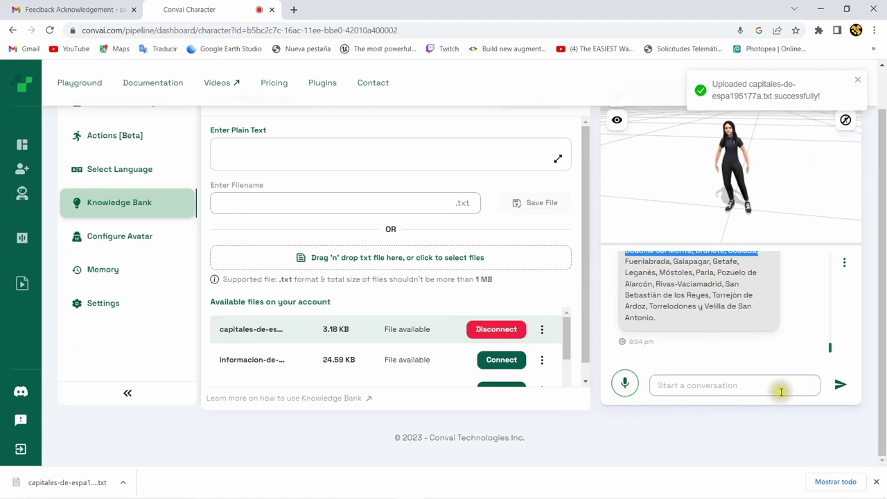
# Send the dictated capitals question and scroll up to find it misheard as garbled text
pyautogui.click(840, 386)
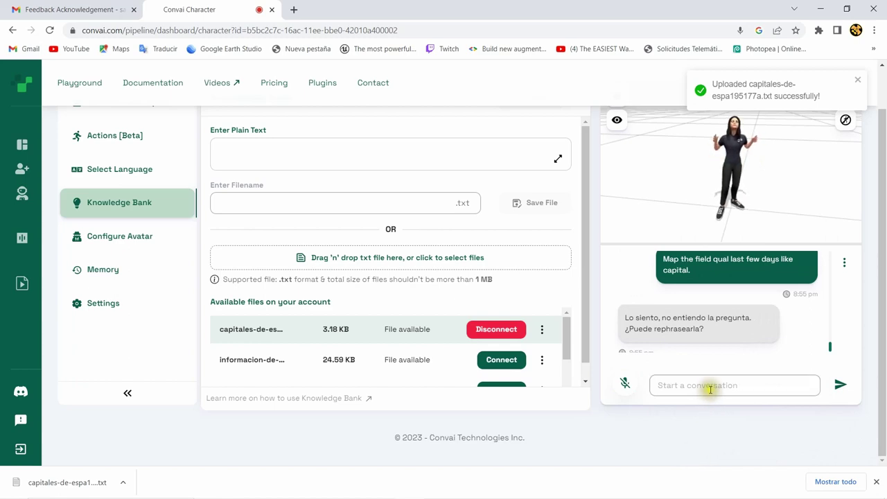
pyautogui.scroll(1, 716, 390)
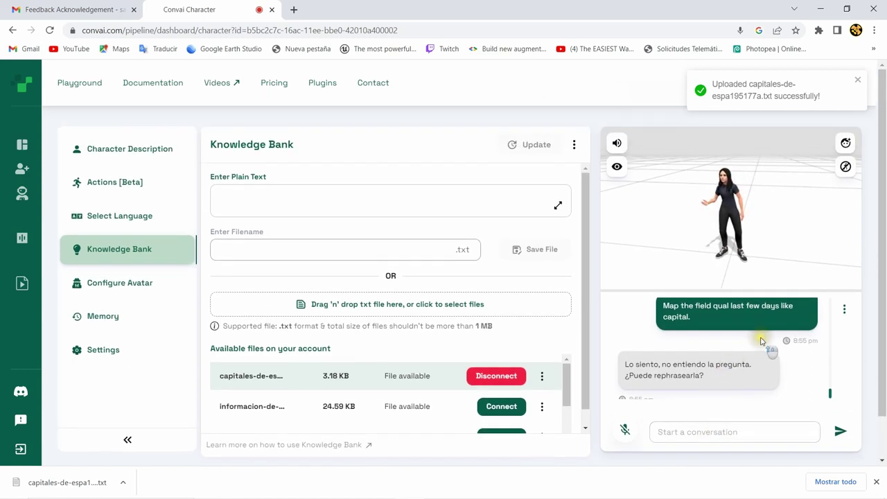
pyautogui.scroll(1, 734, 363)
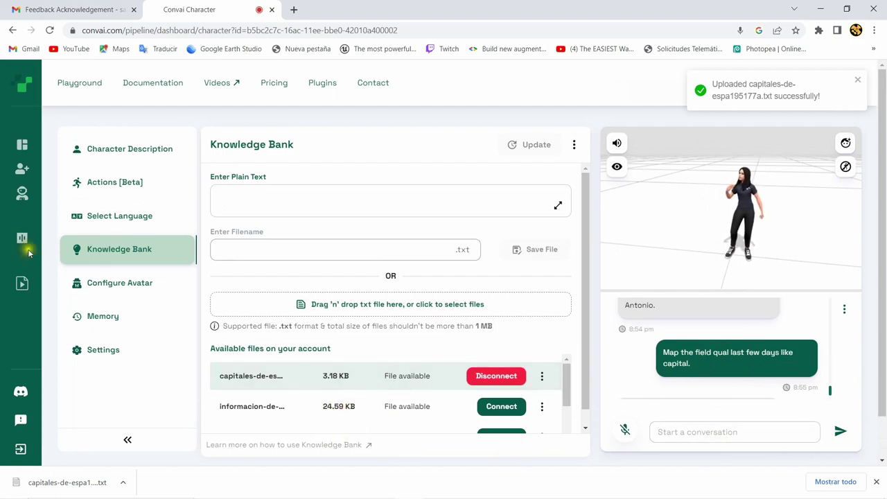
# Type a question on how many cities Spain has; Maria answers 50 provinces plus Ceuta and Melilla
pyautogui.click(125, 149)
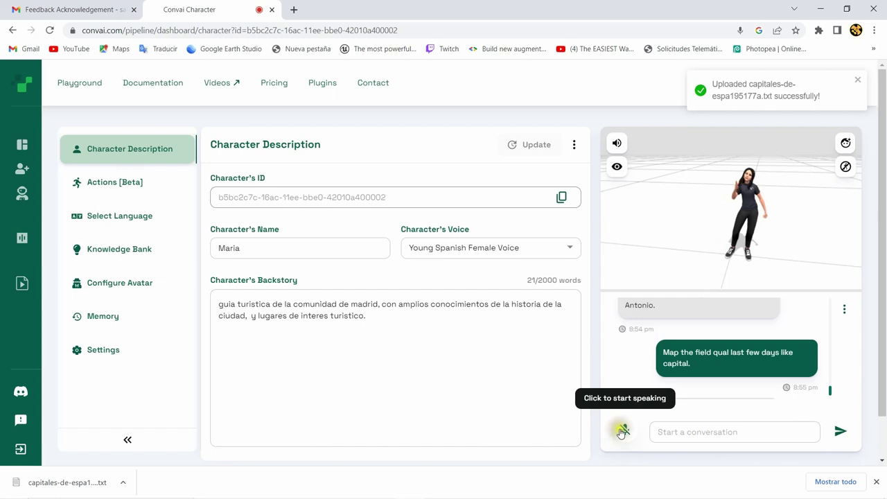
pyautogui.click(699, 432)
pyautogui.write('cuantas ciudades tiene españa')
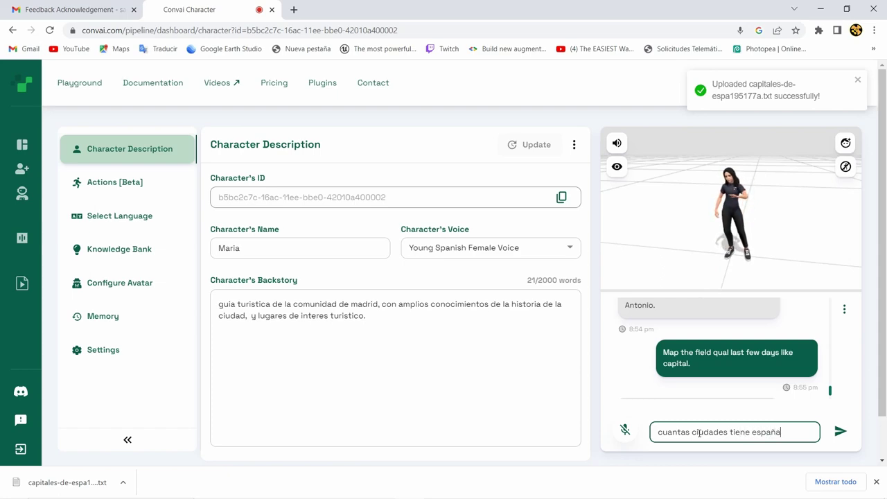
pyautogui.press('Return')
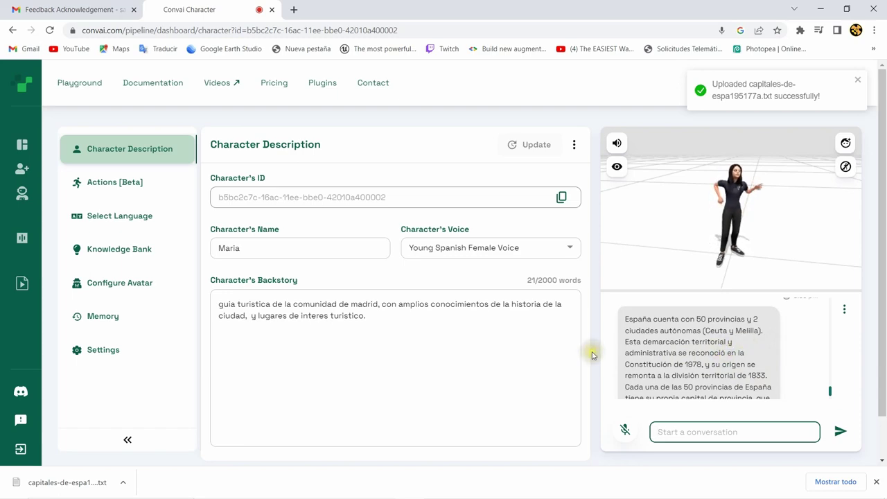
pyautogui.scroll(-1, 684, 353)
pyautogui.scroll(-1, 692, 357)
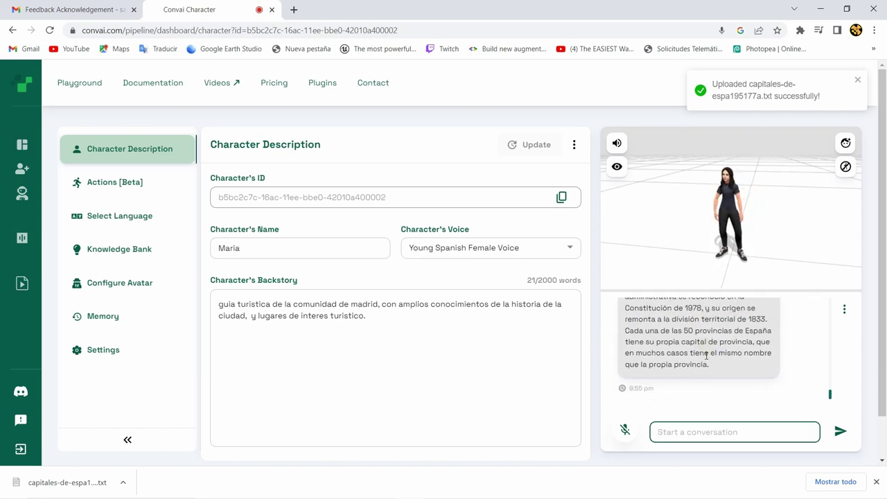
pyautogui.scroll(2, 700, 357)
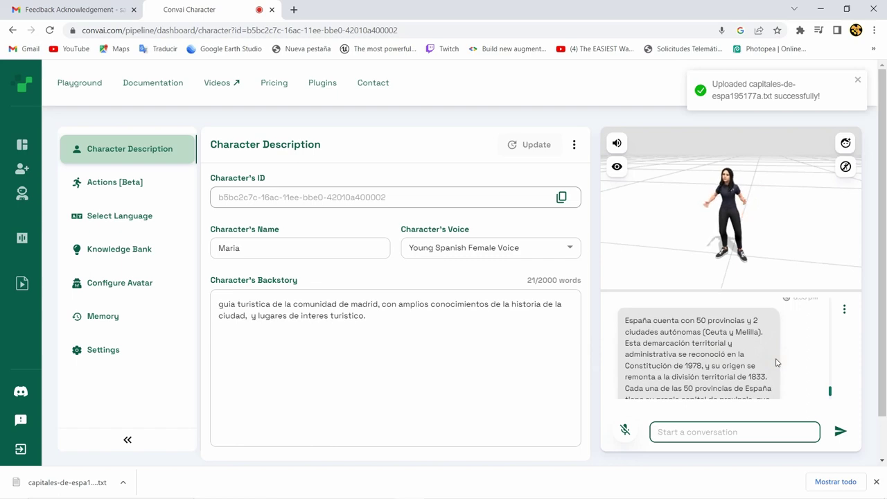
pyautogui.scroll(1, 775, 362)
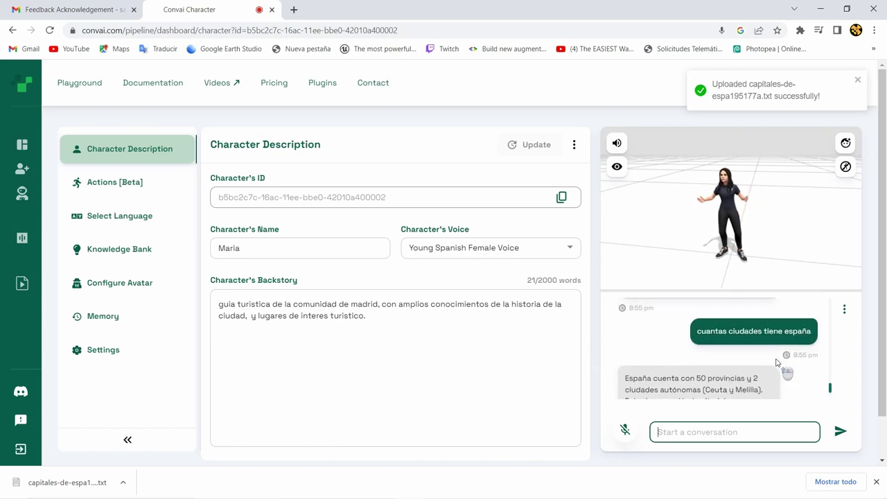
pyautogui.scroll(-1, 776, 362)
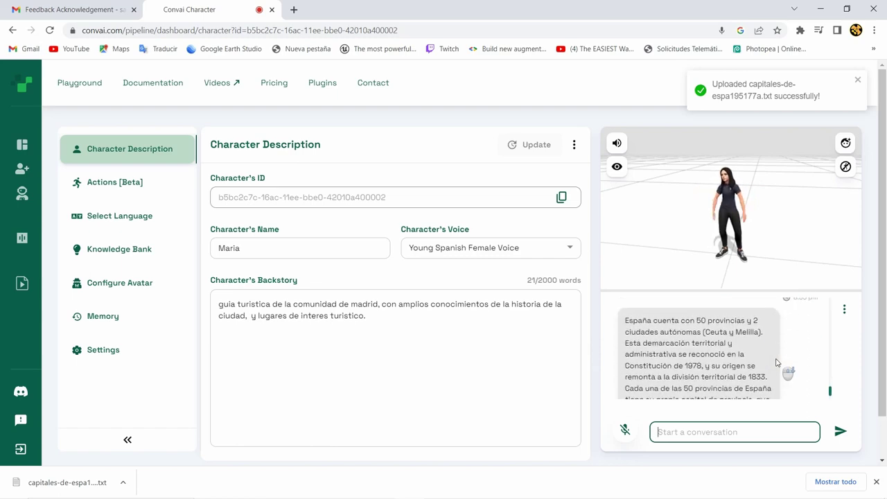
pyautogui.scroll(-1, 775, 361)
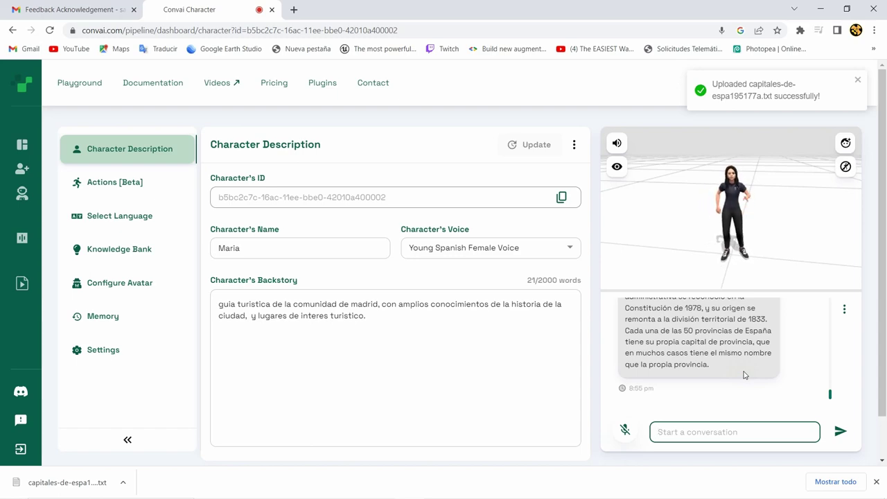
# Open the Omniverse Extension guide in Convai docs and scroll its video and Installation steps
pyautogui.click(153, 88)
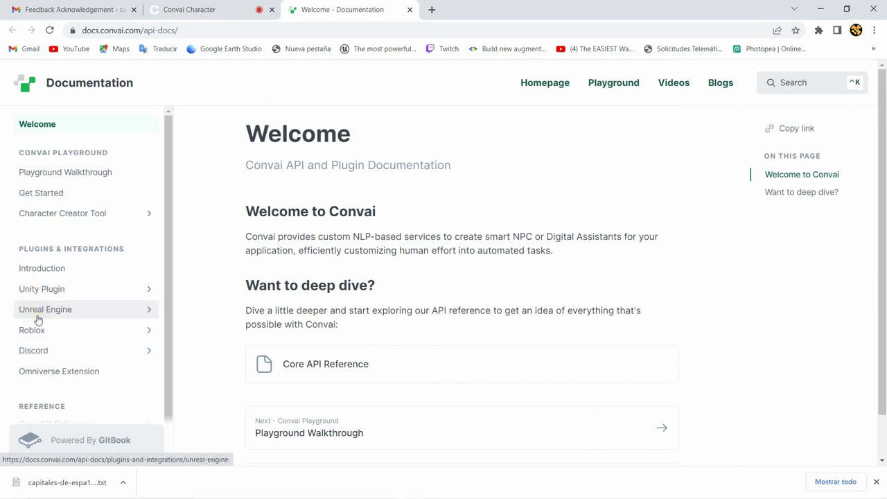
pyautogui.click(42, 372)
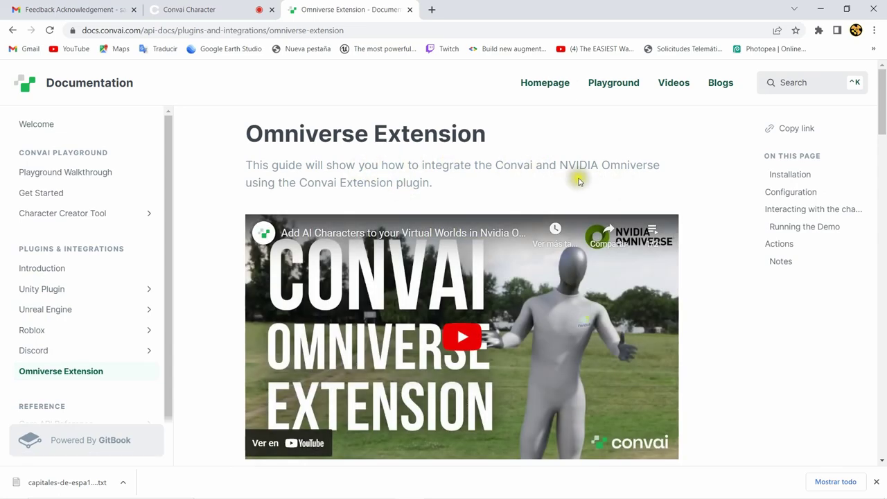
pyautogui.scroll(-1, 527, 317)
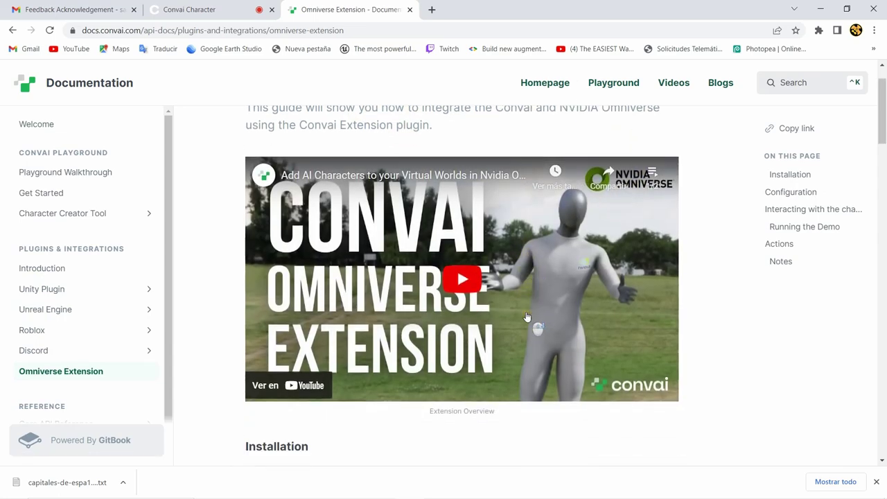
pyautogui.scroll(-1, 471, 348)
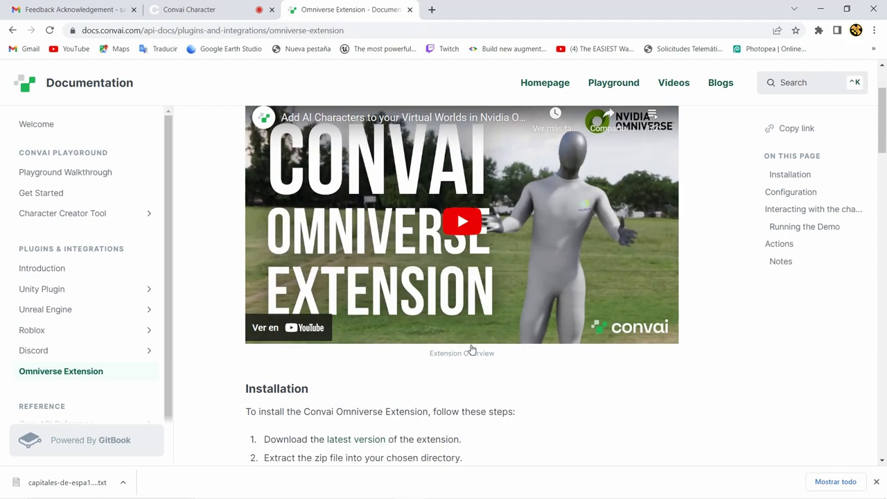
pyautogui.scroll(-7, 471, 348)
pyautogui.scroll(5, 471, 349)
pyautogui.scroll(4, 471, 350)
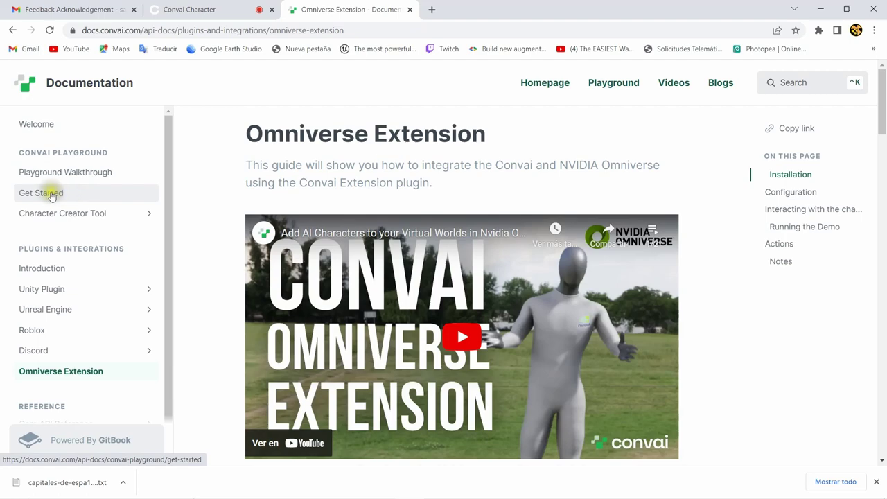
# Open the Get Started guide and scroll through it and back up
pyautogui.click(51, 197)
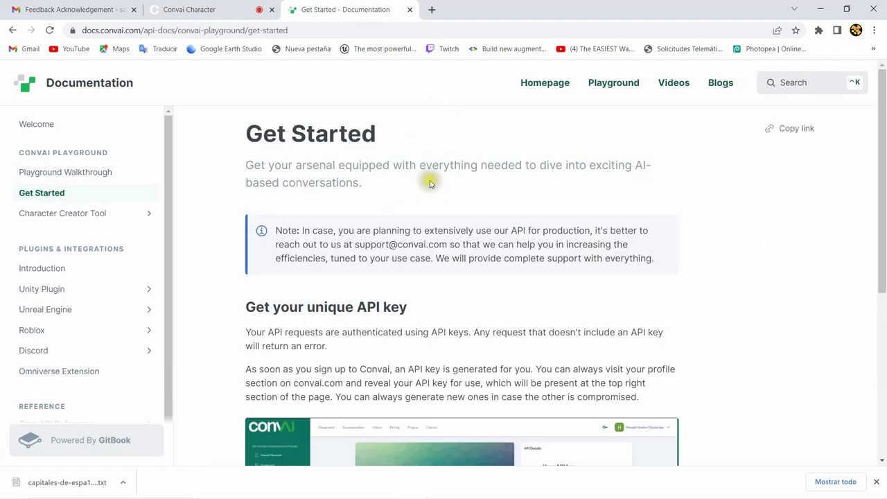
pyautogui.scroll(-2, 301, 201)
pyautogui.scroll(-3, 349, 212)
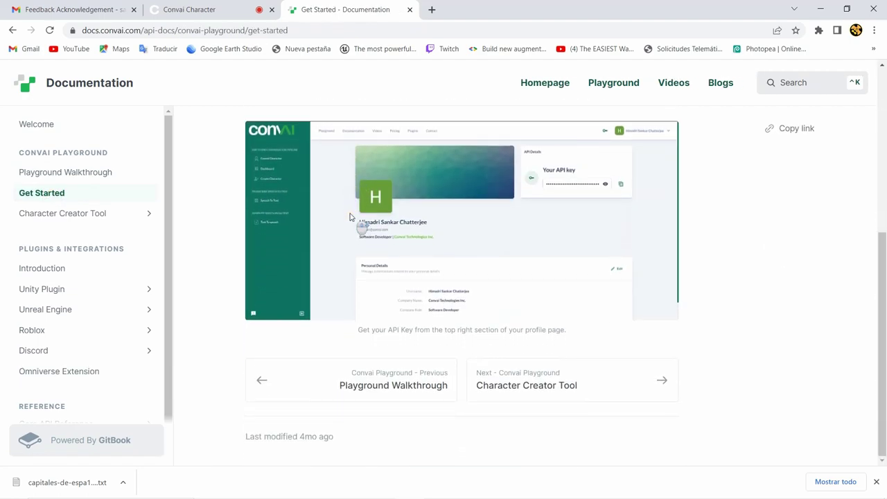
pyautogui.scroll(2, 351, 220)
pyautogui.scroll(1, 348, 210)
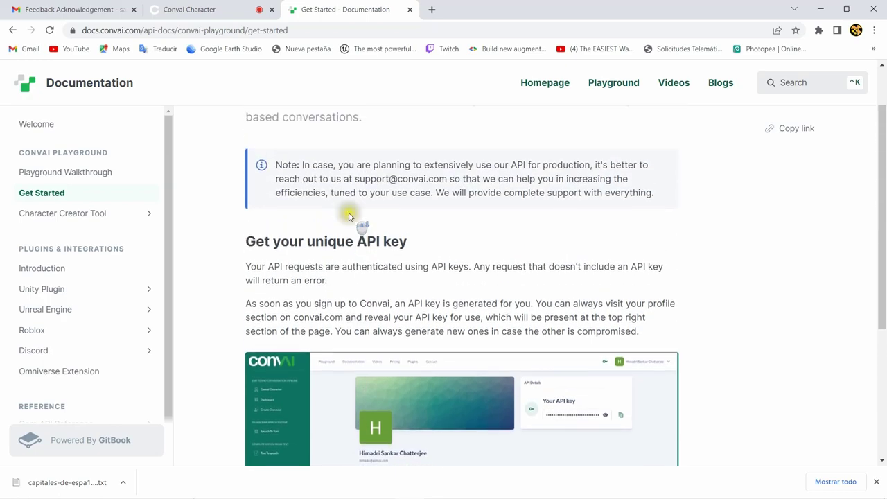
# Skim the Character Creator Tool guide, then open the Convai dashboard via Homepage
pyautogui.click(68, 215)
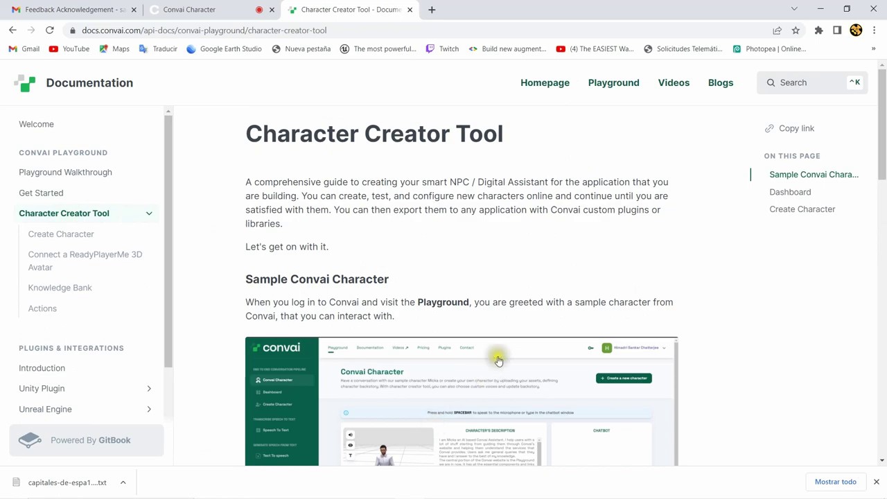
pyautogui.scroll(-1, 478, 359)
pyautogui.scroll(-2, 487, 360)
pyautogui.scroll(-1, 492, 366)
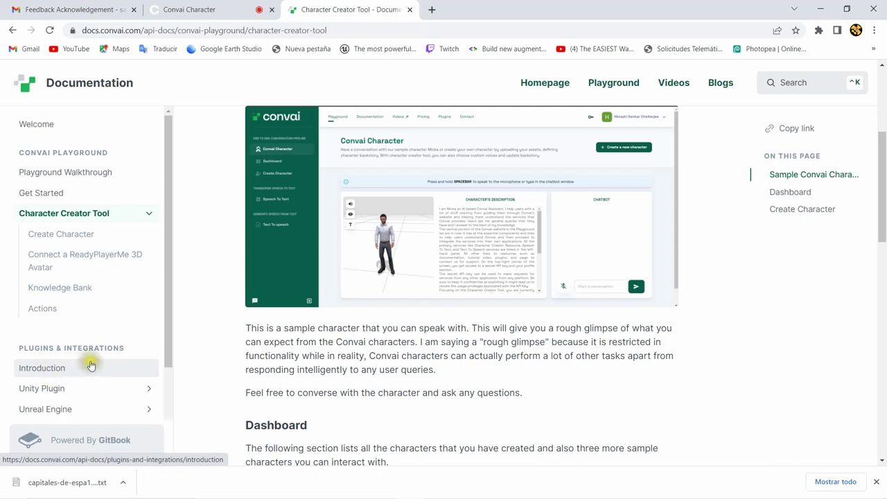
pyautogui.scroll(2, 497, 116)
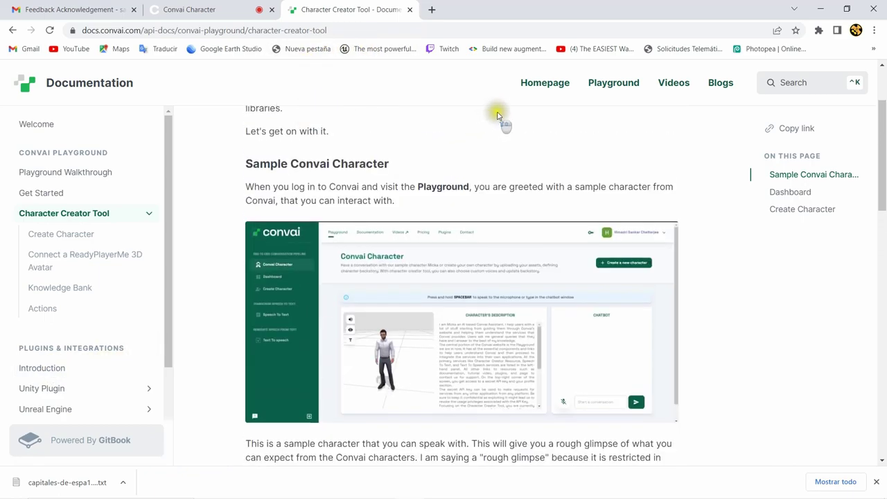
pyautogui.click(559, 83)
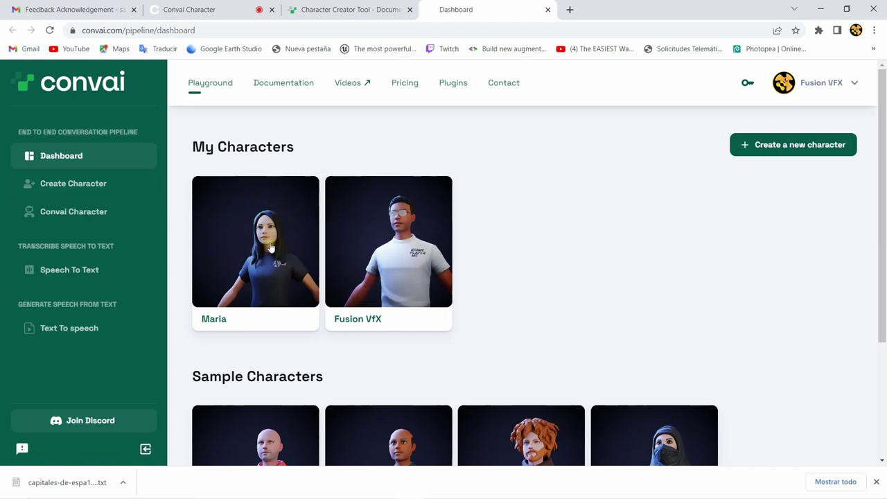
# Open Maria's page allowing the microphone, check the Gmail feedback email, then return to the docs
pyautogui.click(254, 240)
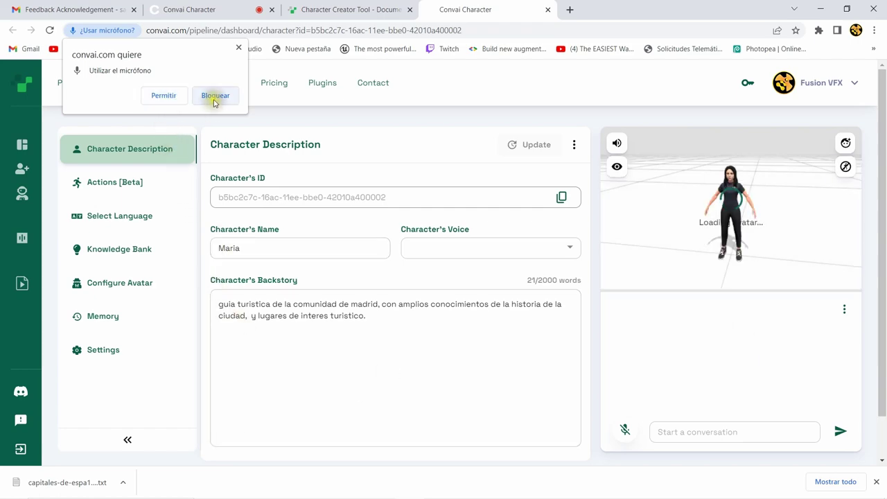
pyautogui.click(177, 97)
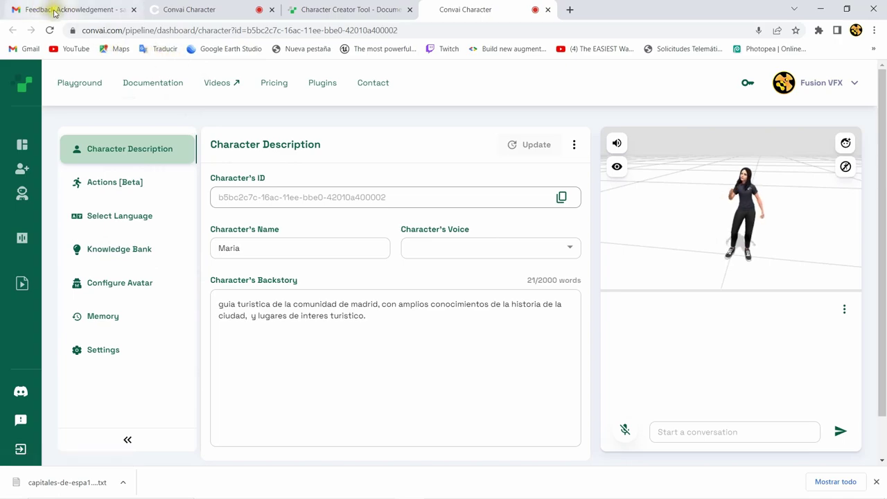
pyautogui.click(55, 13)
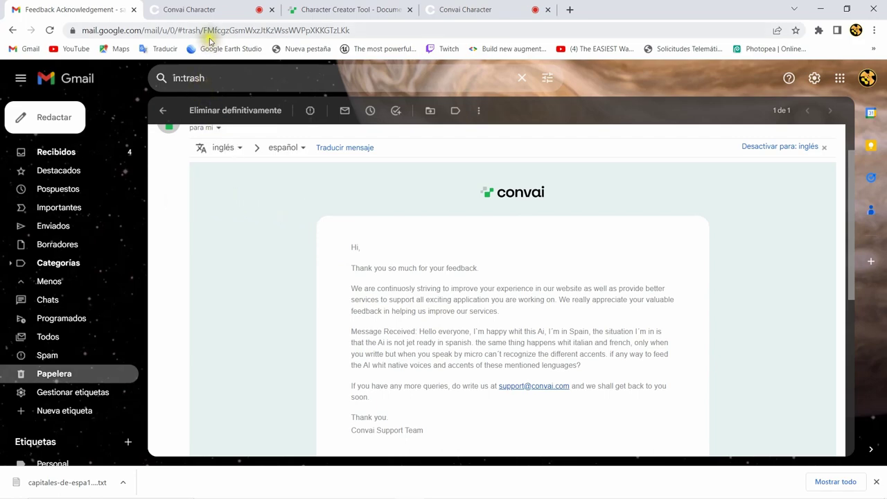
pyautogui.click(205, 9)
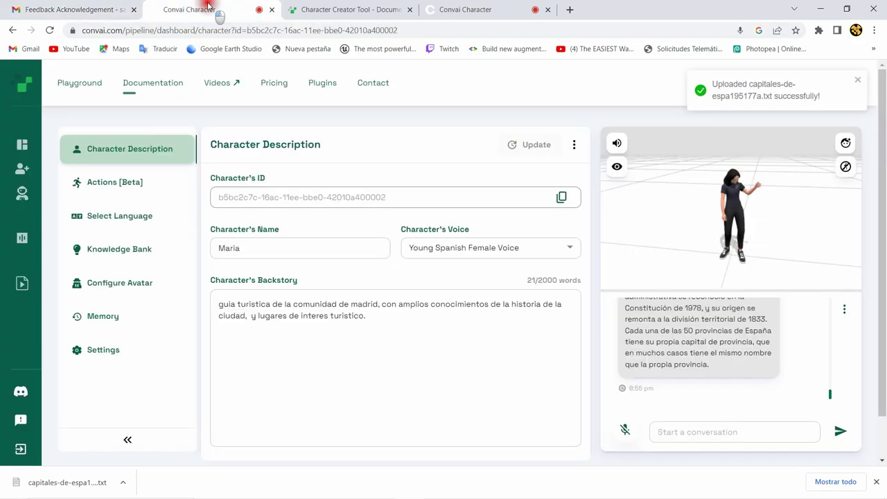
pyautogui.click(325, 9)
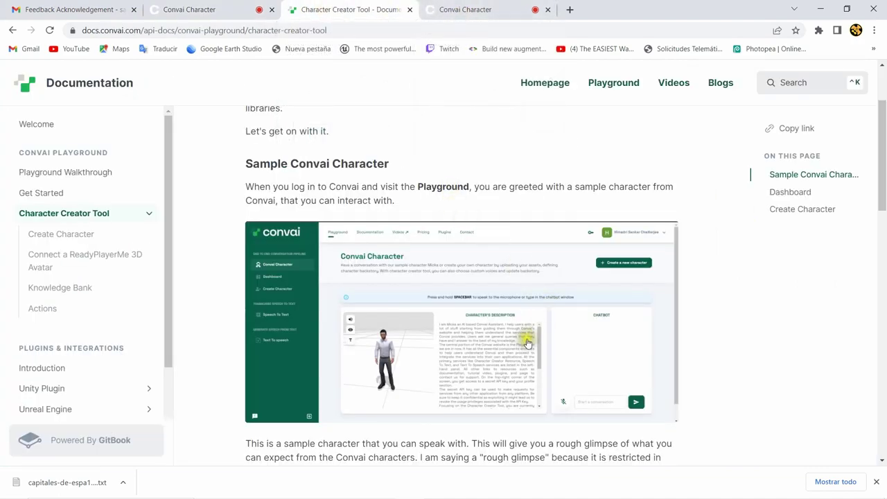
# Scroll through the Character Creator Tool guide and drag the sidebar scrollbar down
pyautogui.scroll(2, 437, 283)
pyautogui.scroll(-3, 437, 283)
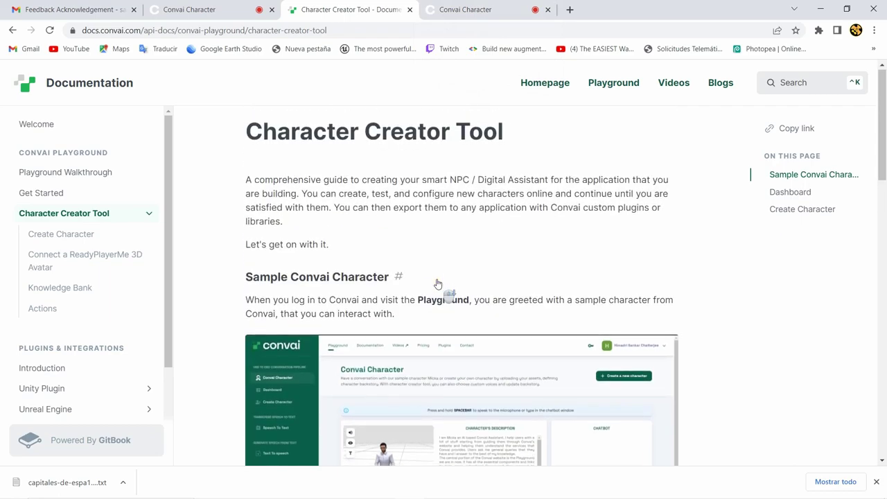
pyautogui.scroll(3, 437, 283)
pyautogui.scroll(-1, 437, 283)
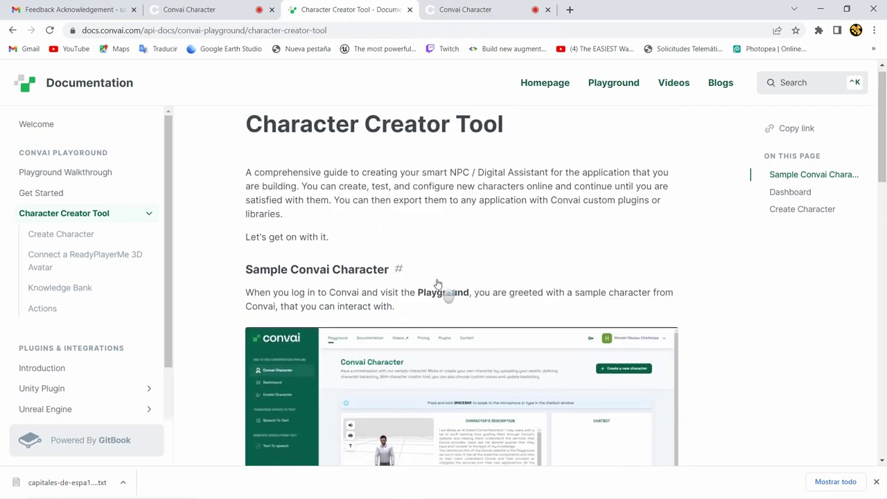
pyautogui.scroll(-4, 437, 283)
pyautogui.scroll(2, 437, 283)
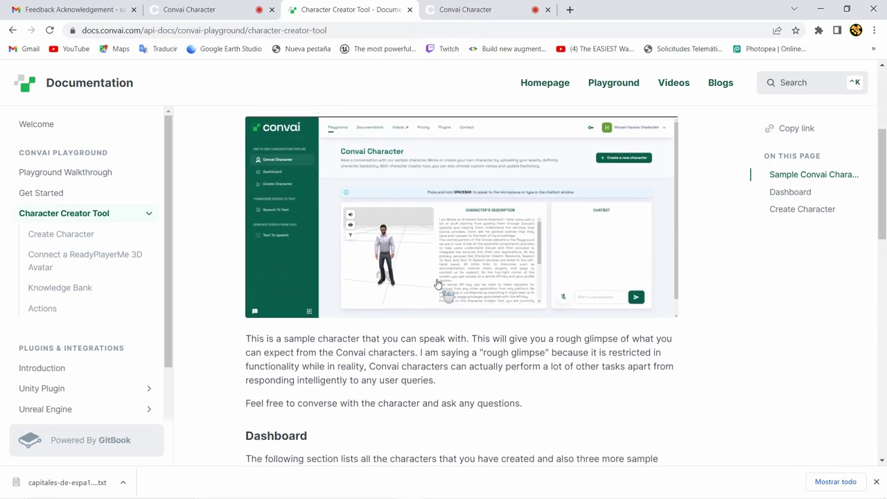
pyautogui.scroll(-1, 437, 284)
pyautogui.scroll(-1, 144, 339)
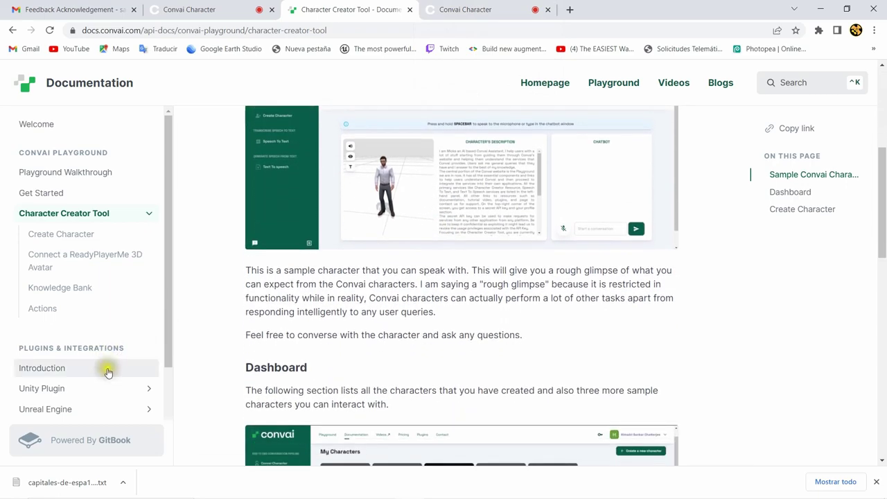
pyautogui.moveTo(170, 339); pyautogui.dragTo(159, 413)
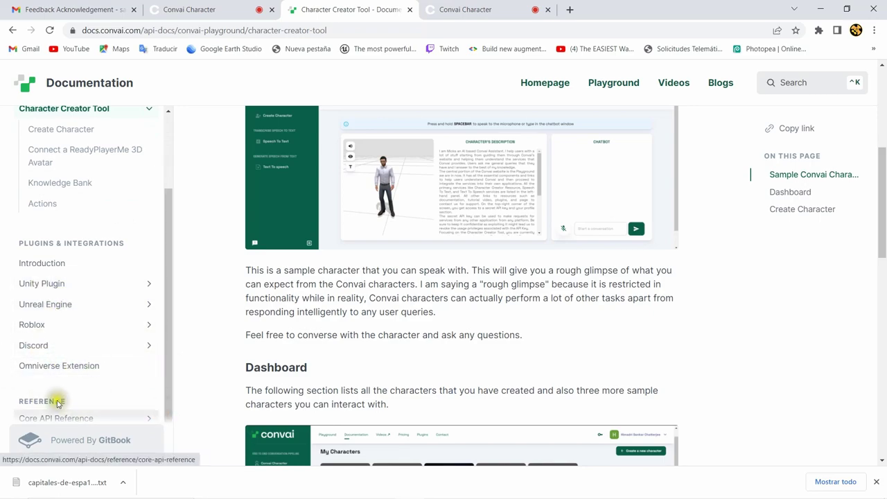
pyautogui.scroll(1, 451, 262)
pyautogui.scroll(1, 450, 262)
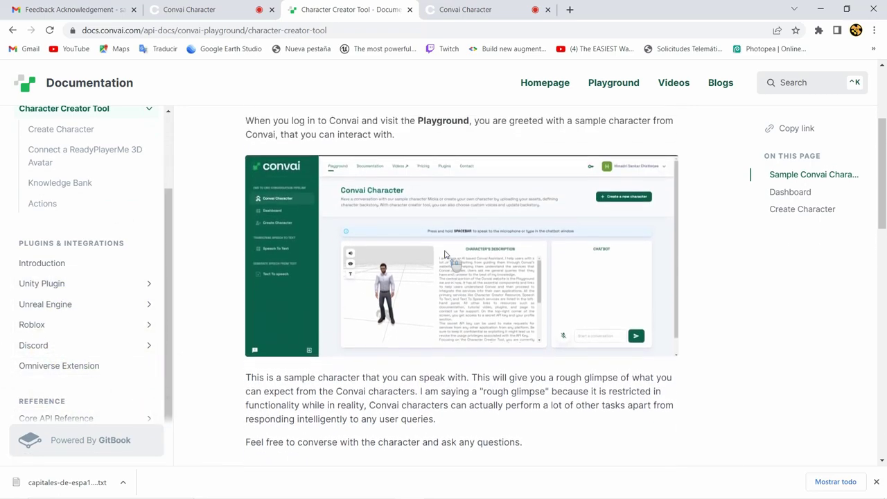
pyautogui.scroll(1, 447, 257)
pyautogui.scroll(1, 446, 255)
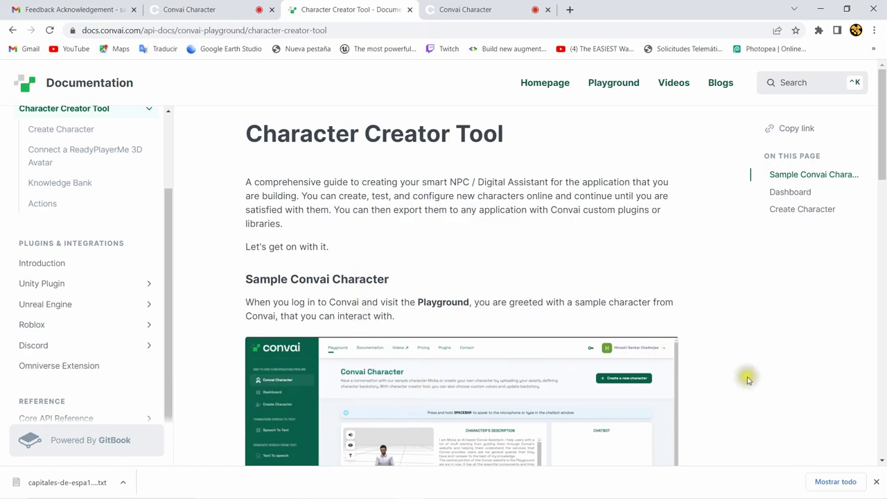
# Dismiss the downloads bar and scroll down to the guide's Dashboard section
pyautogui.click(878, 482)
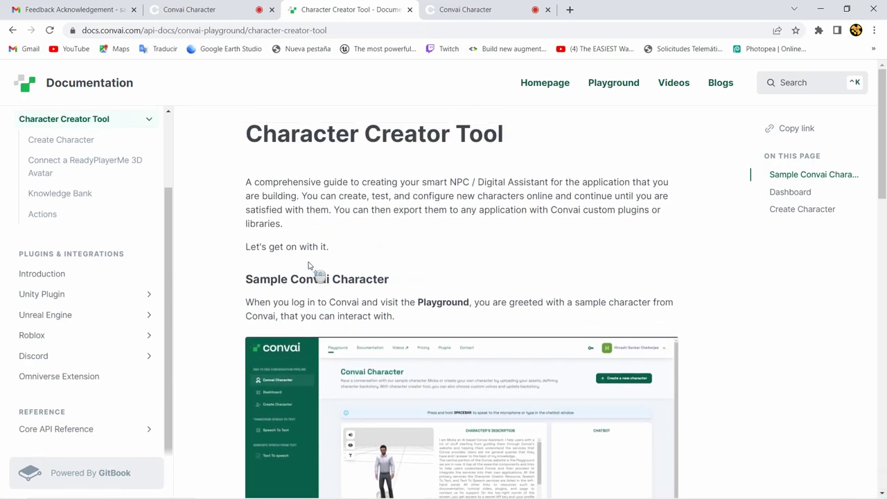
pyautogui.scroll(-1, 307, 265)
pyautogui.scroll(-2, 309, 265)
pyautogui.scroll(2, 309, 265)
pyautogui.scroll(-3, 309, 265)
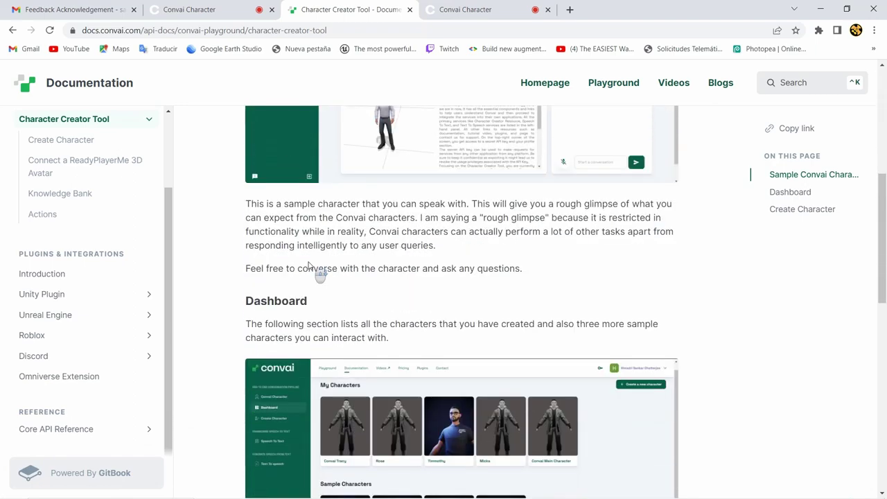
pyautogui.scroll(-1, 309, 265)
pyautogui.scroll(1, 309, 266)
pyautogui.scroll(1, 309, 265)
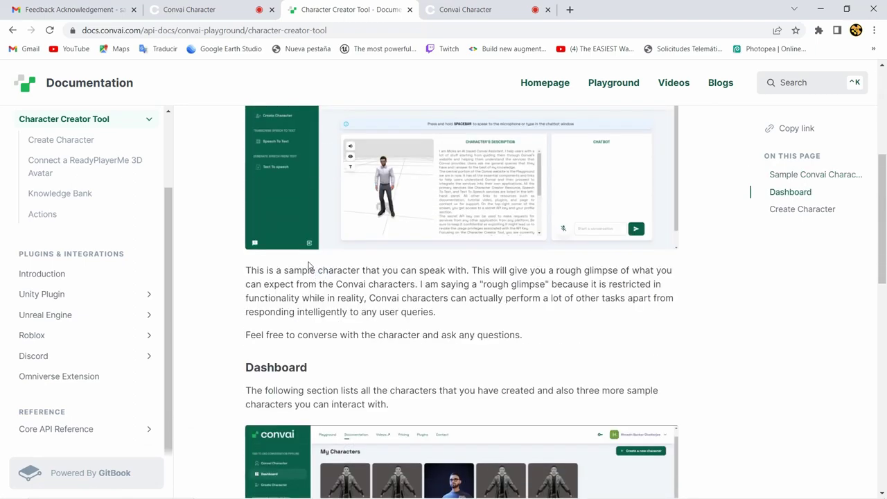
pyautogui.scroll(-5, 309, 265)
pyautogui.scroll(-1, 309, 265)
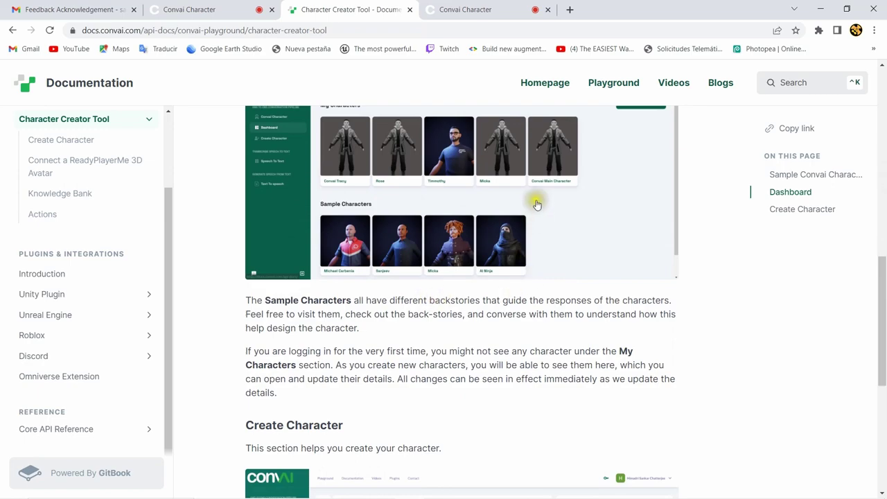